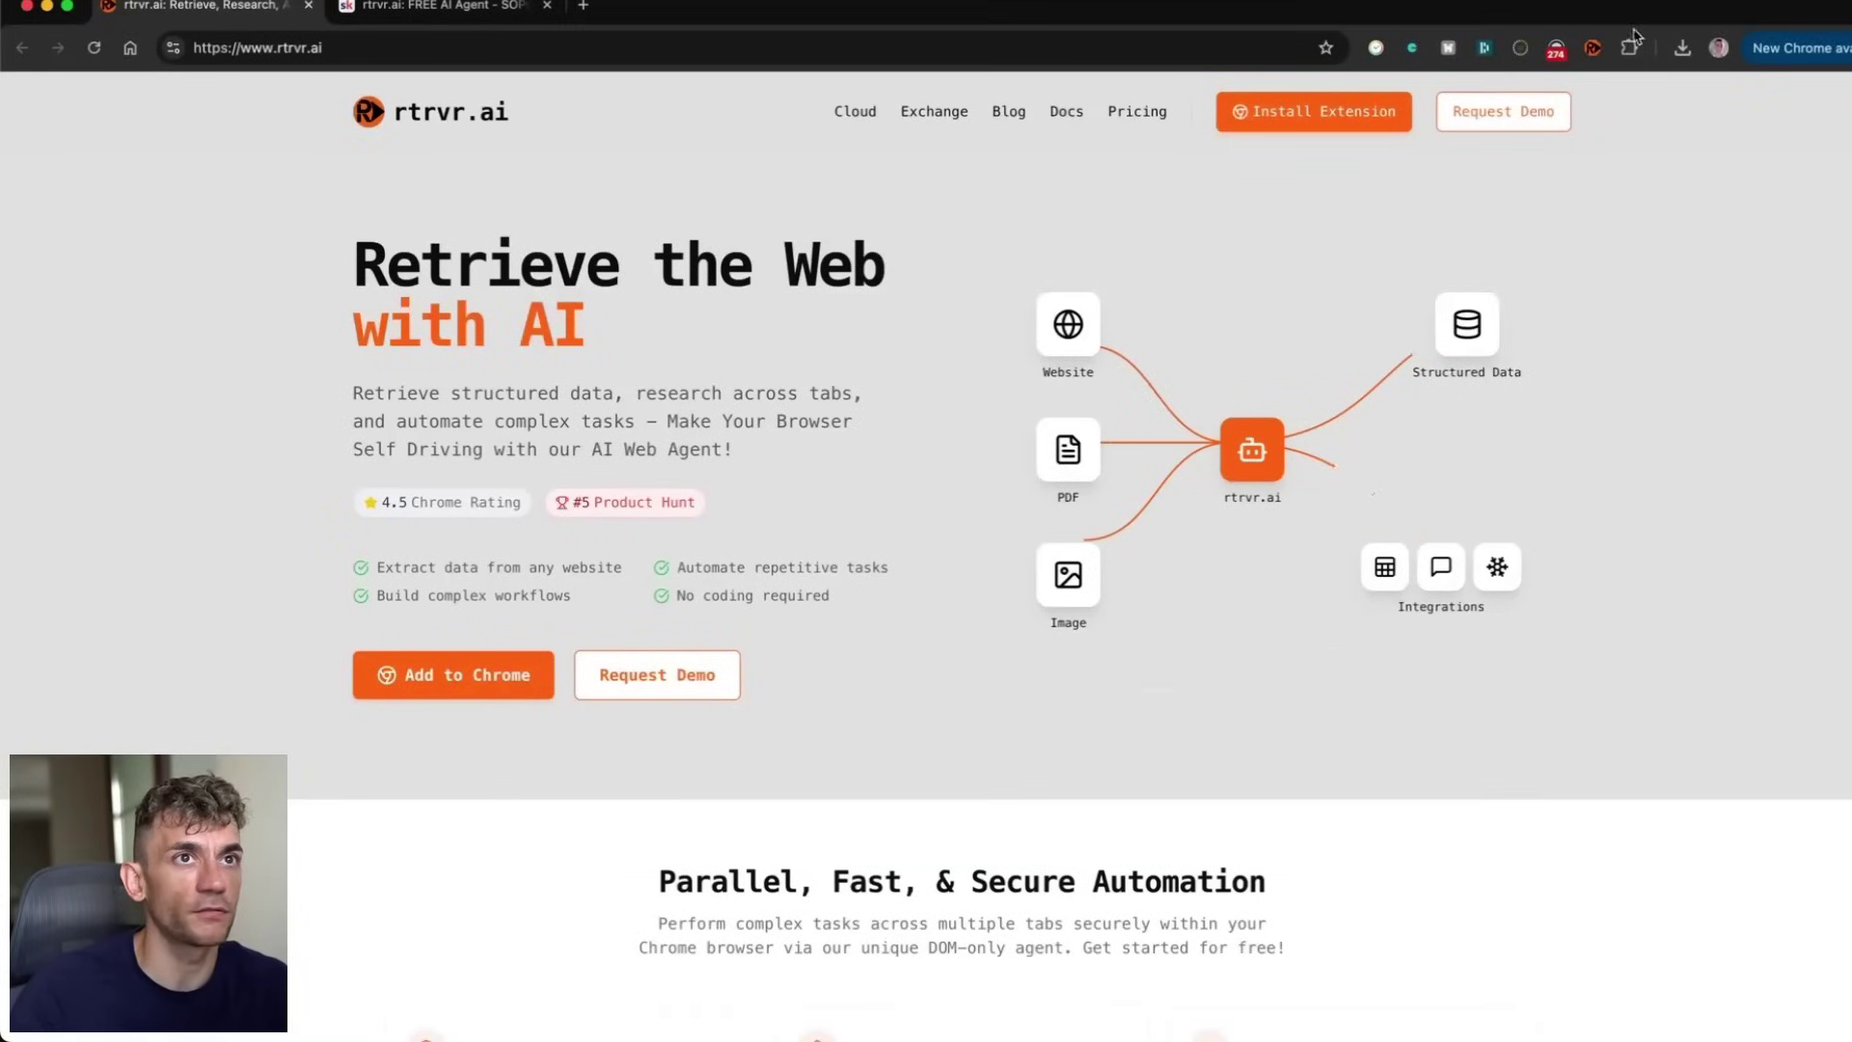
Step: Open the rtrvr.ai side panel, glance at the Skool SOP tab, and return to the homepage
left_click(1593, 48)
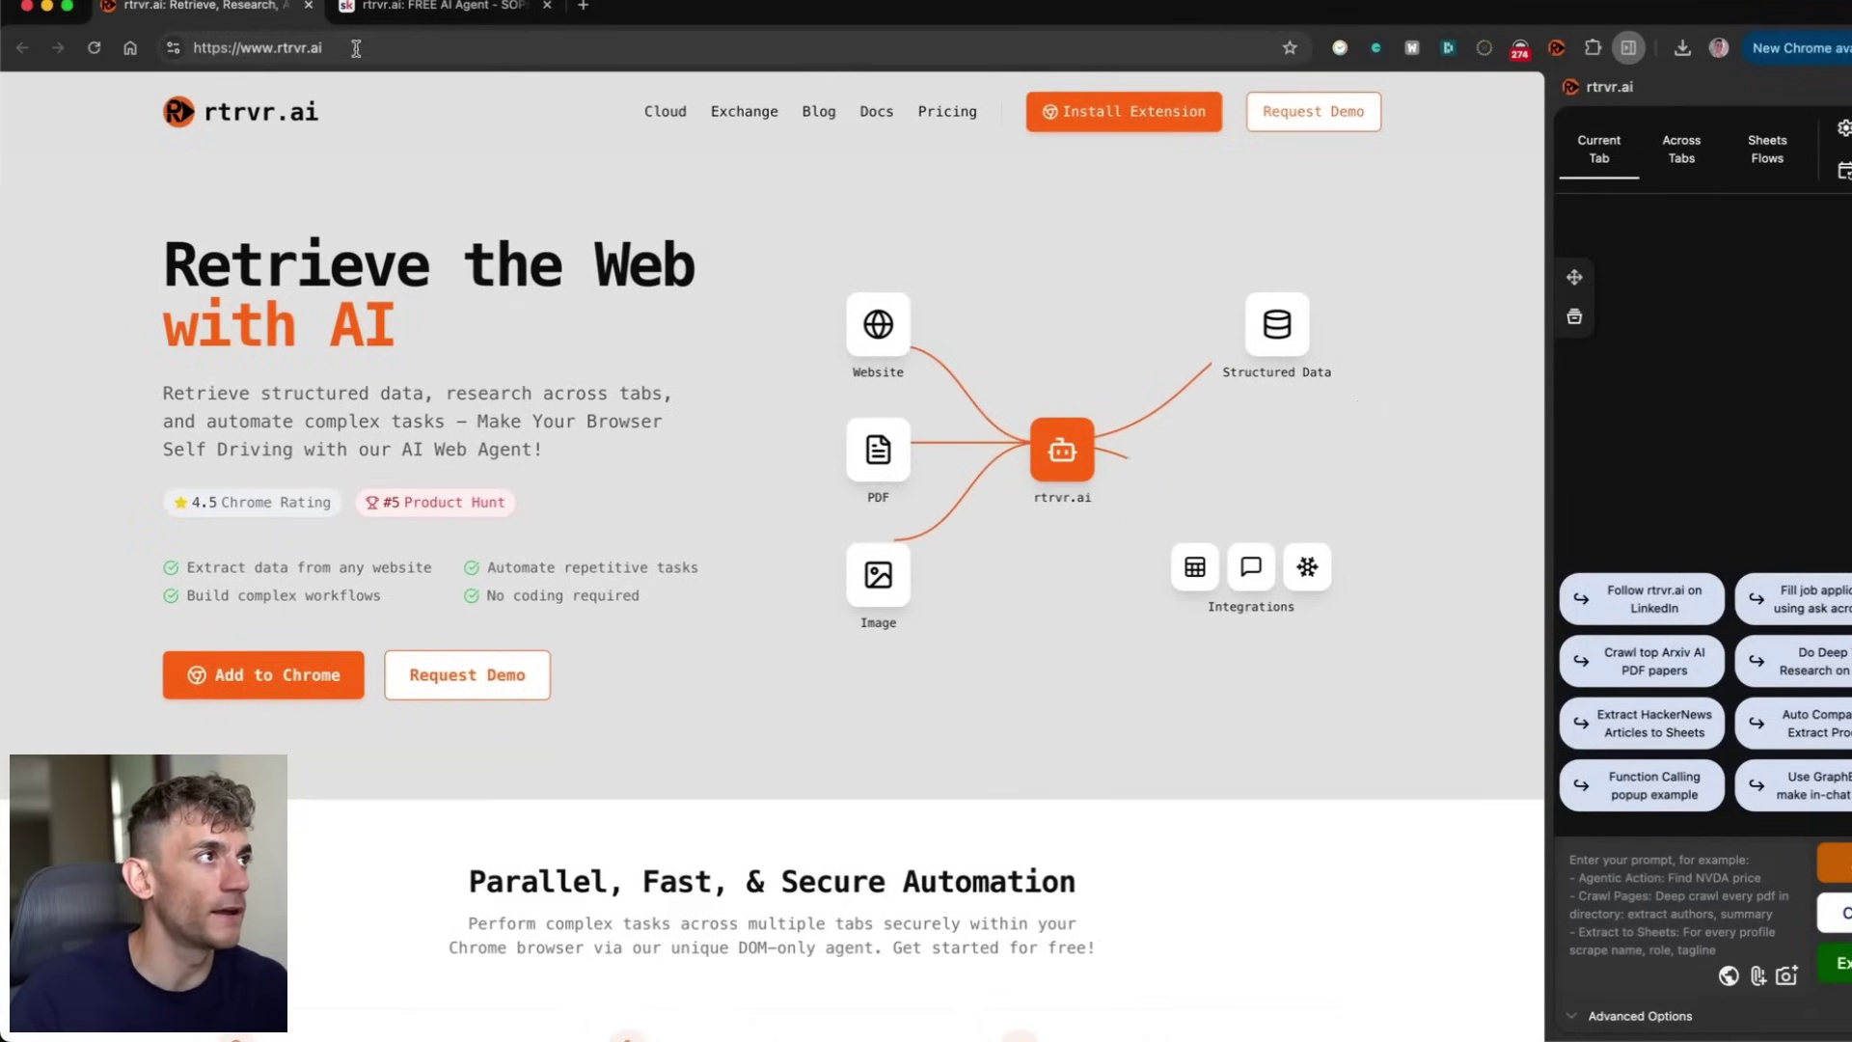
left_click(439, 5)
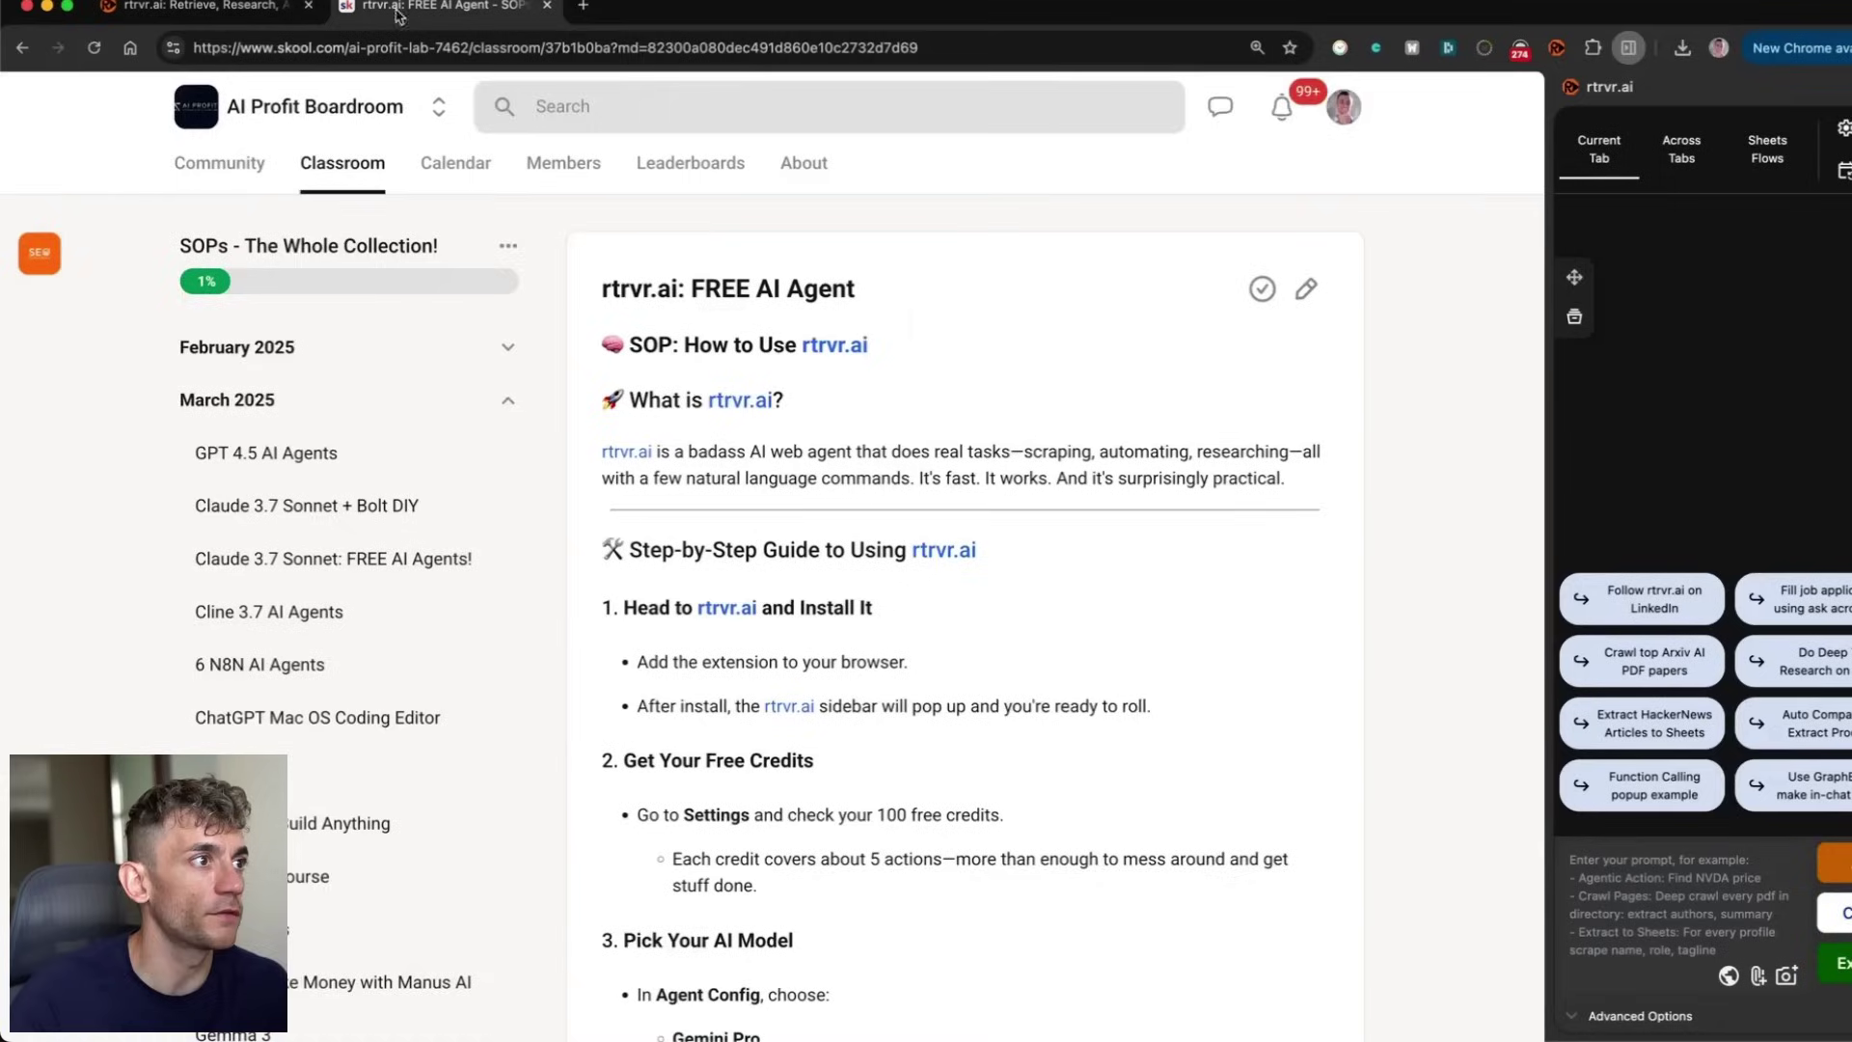
left_click(254, 23)
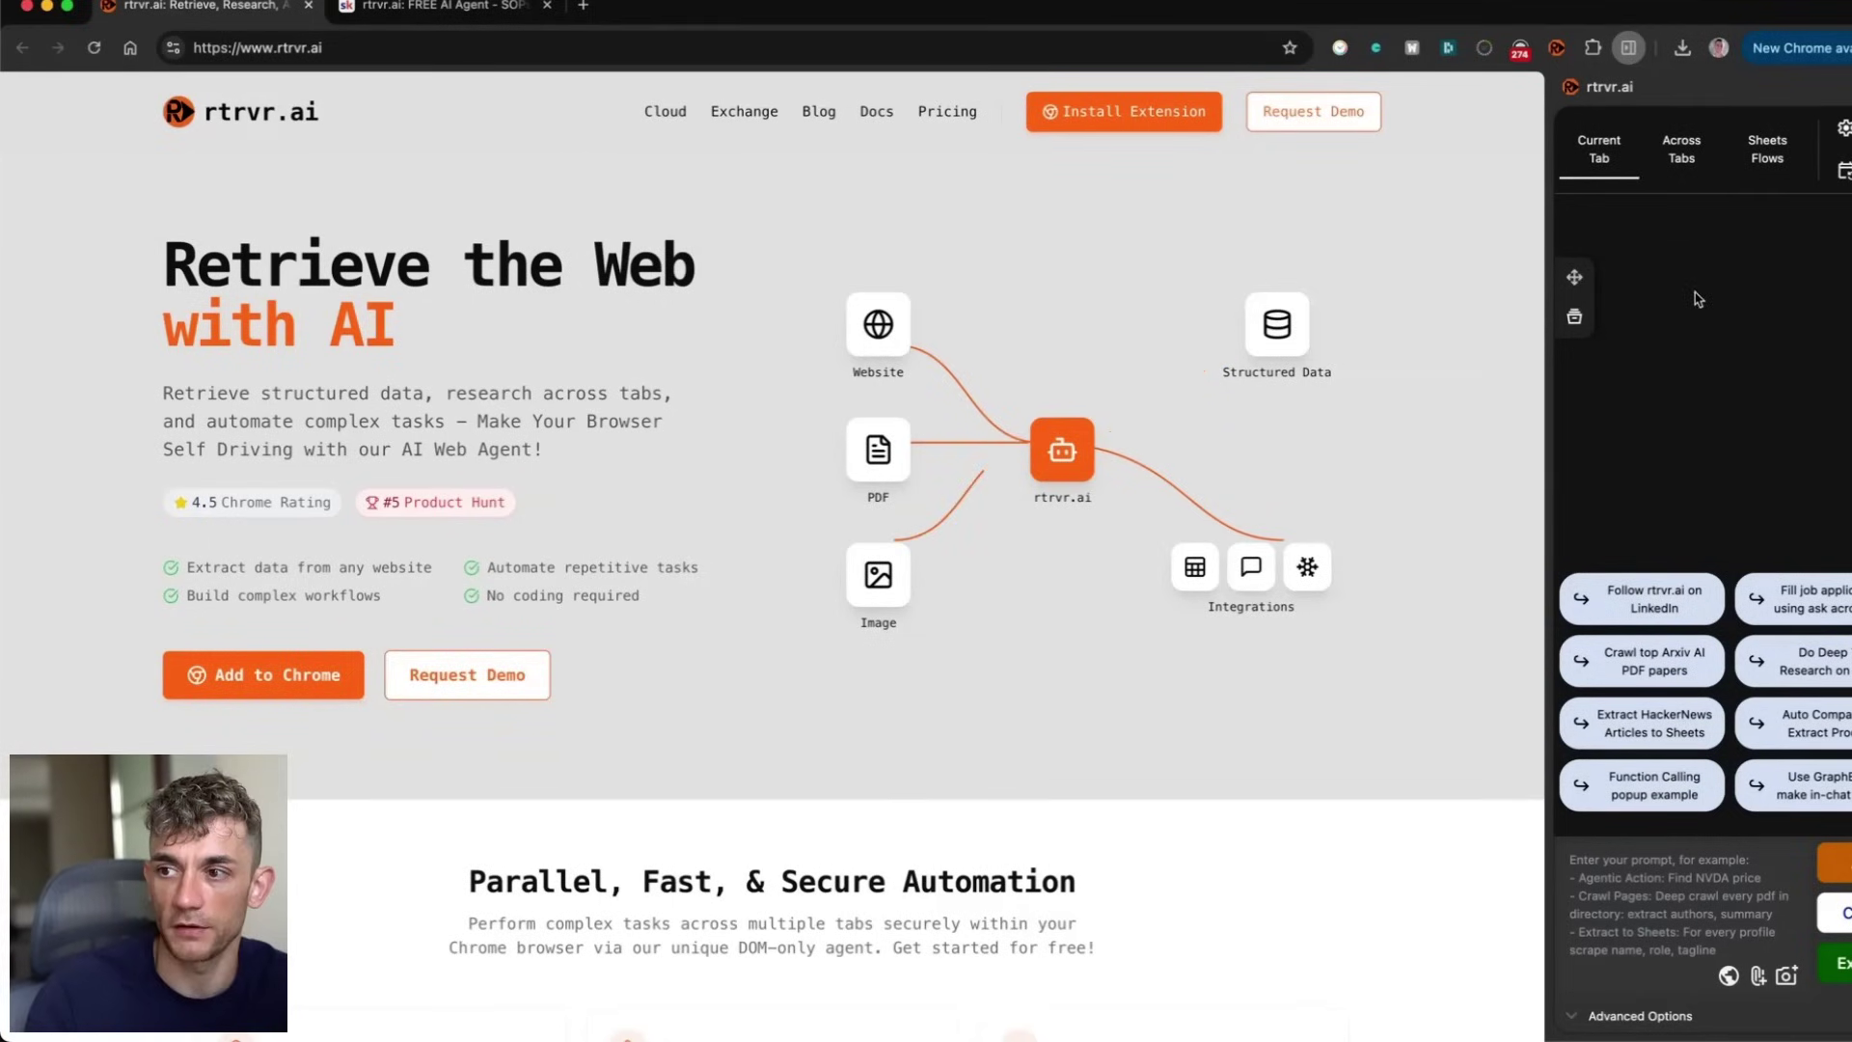
Step: Preview the Across Tabs list of open tabs, then switch the panel back to Current Tab mode
left_click(1683, 152)
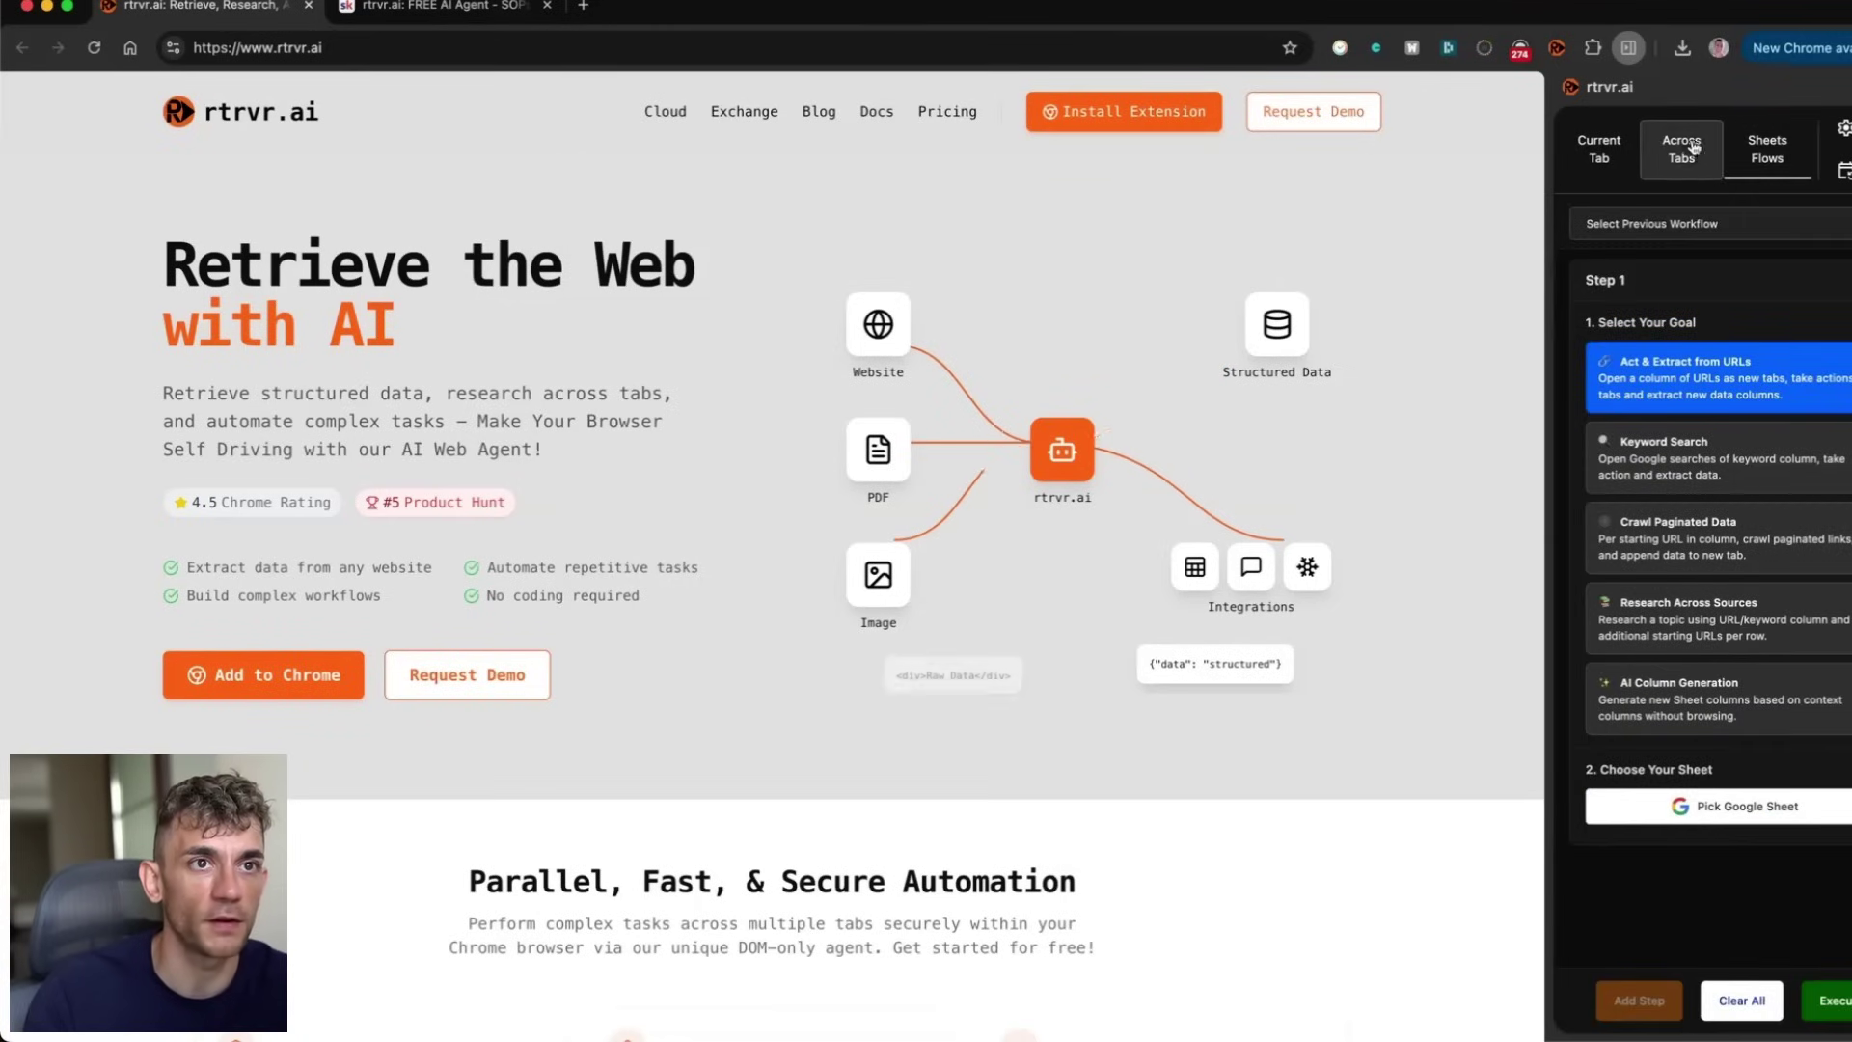
left_click(1685, 174)
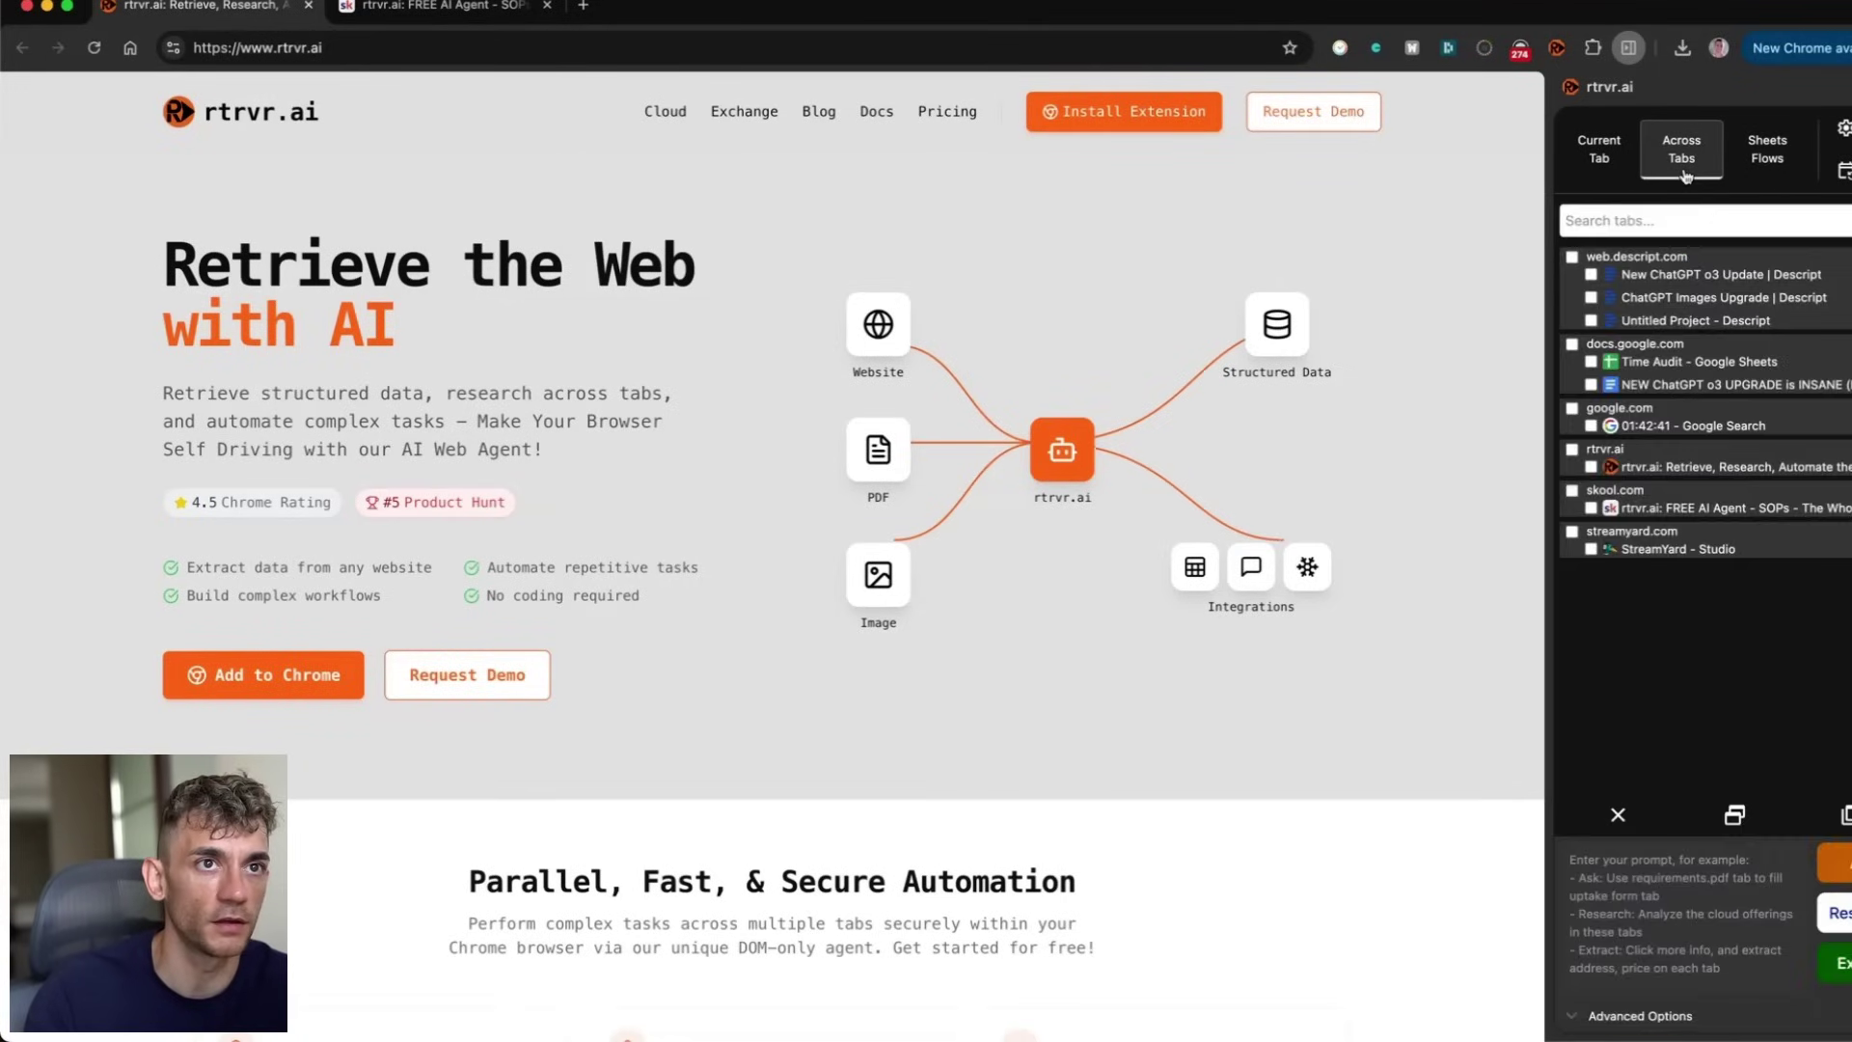
left_click(1583, 133)
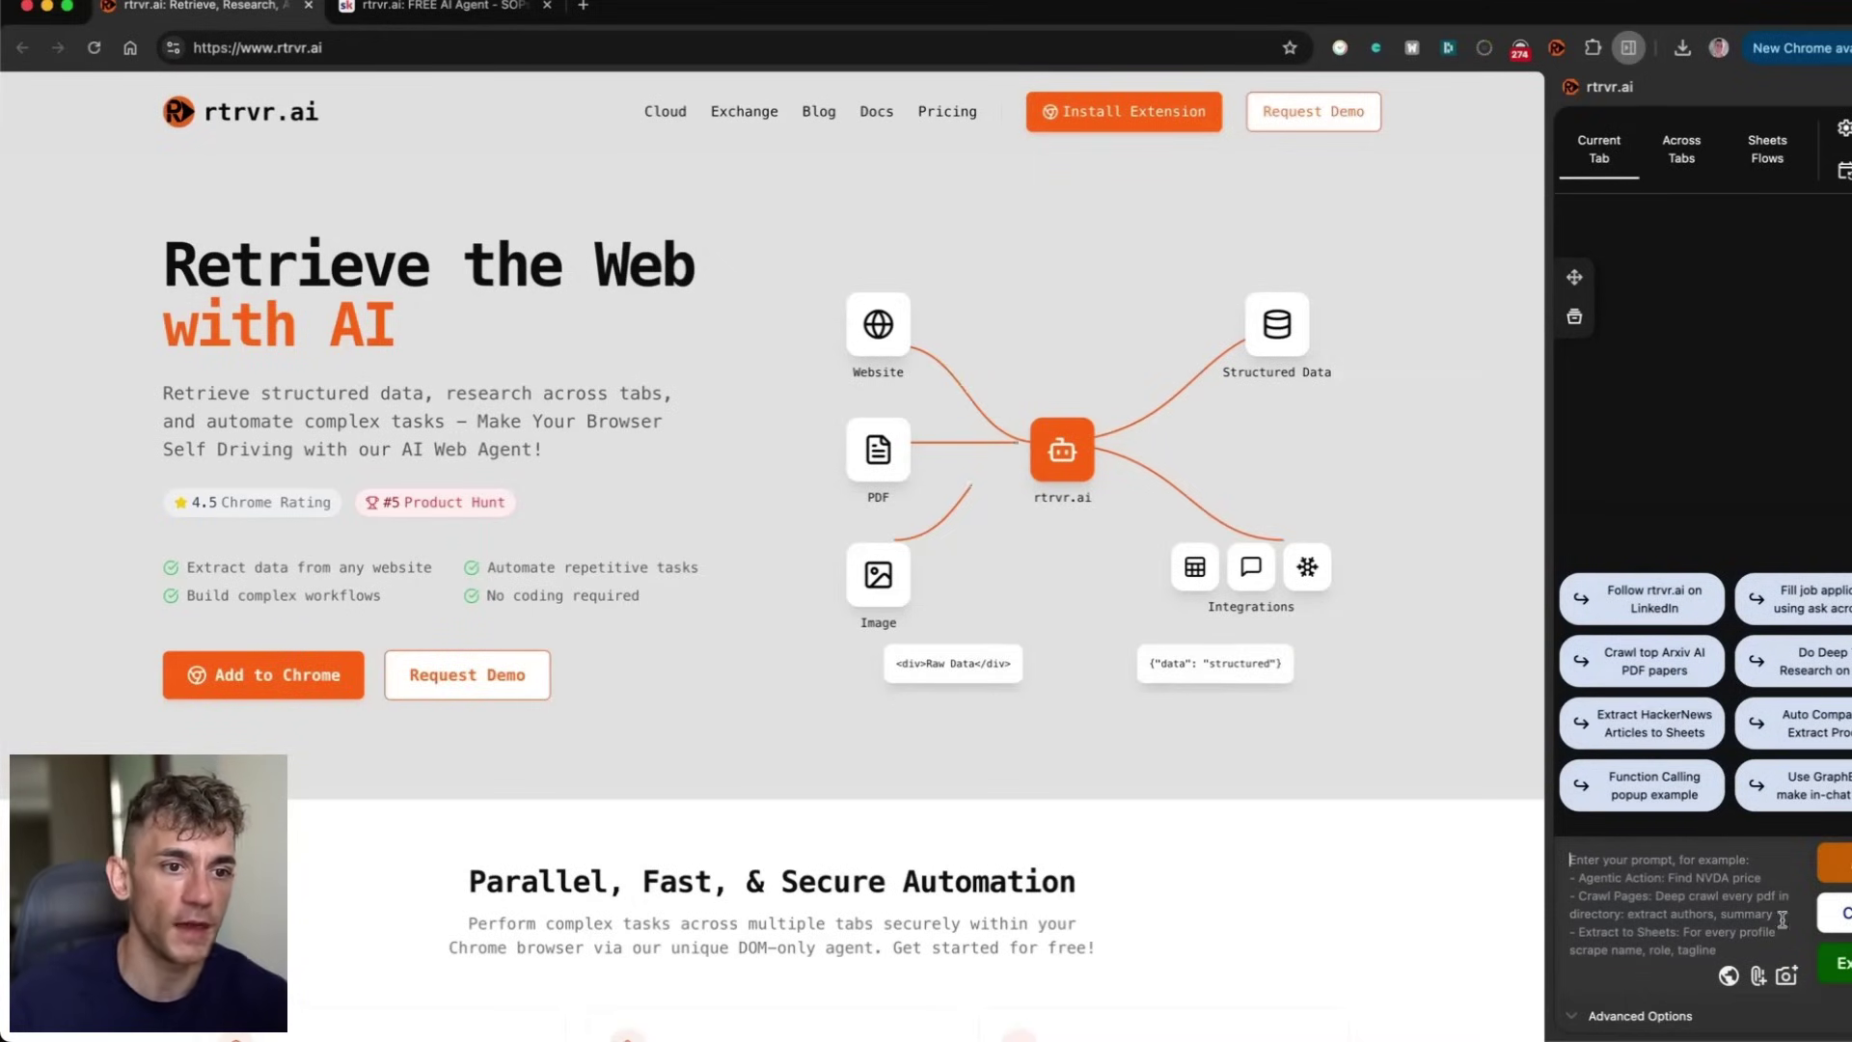
Step: Ask the agent 'Find the s&p500 price'
left_click(1638, 912)
type("Find the")
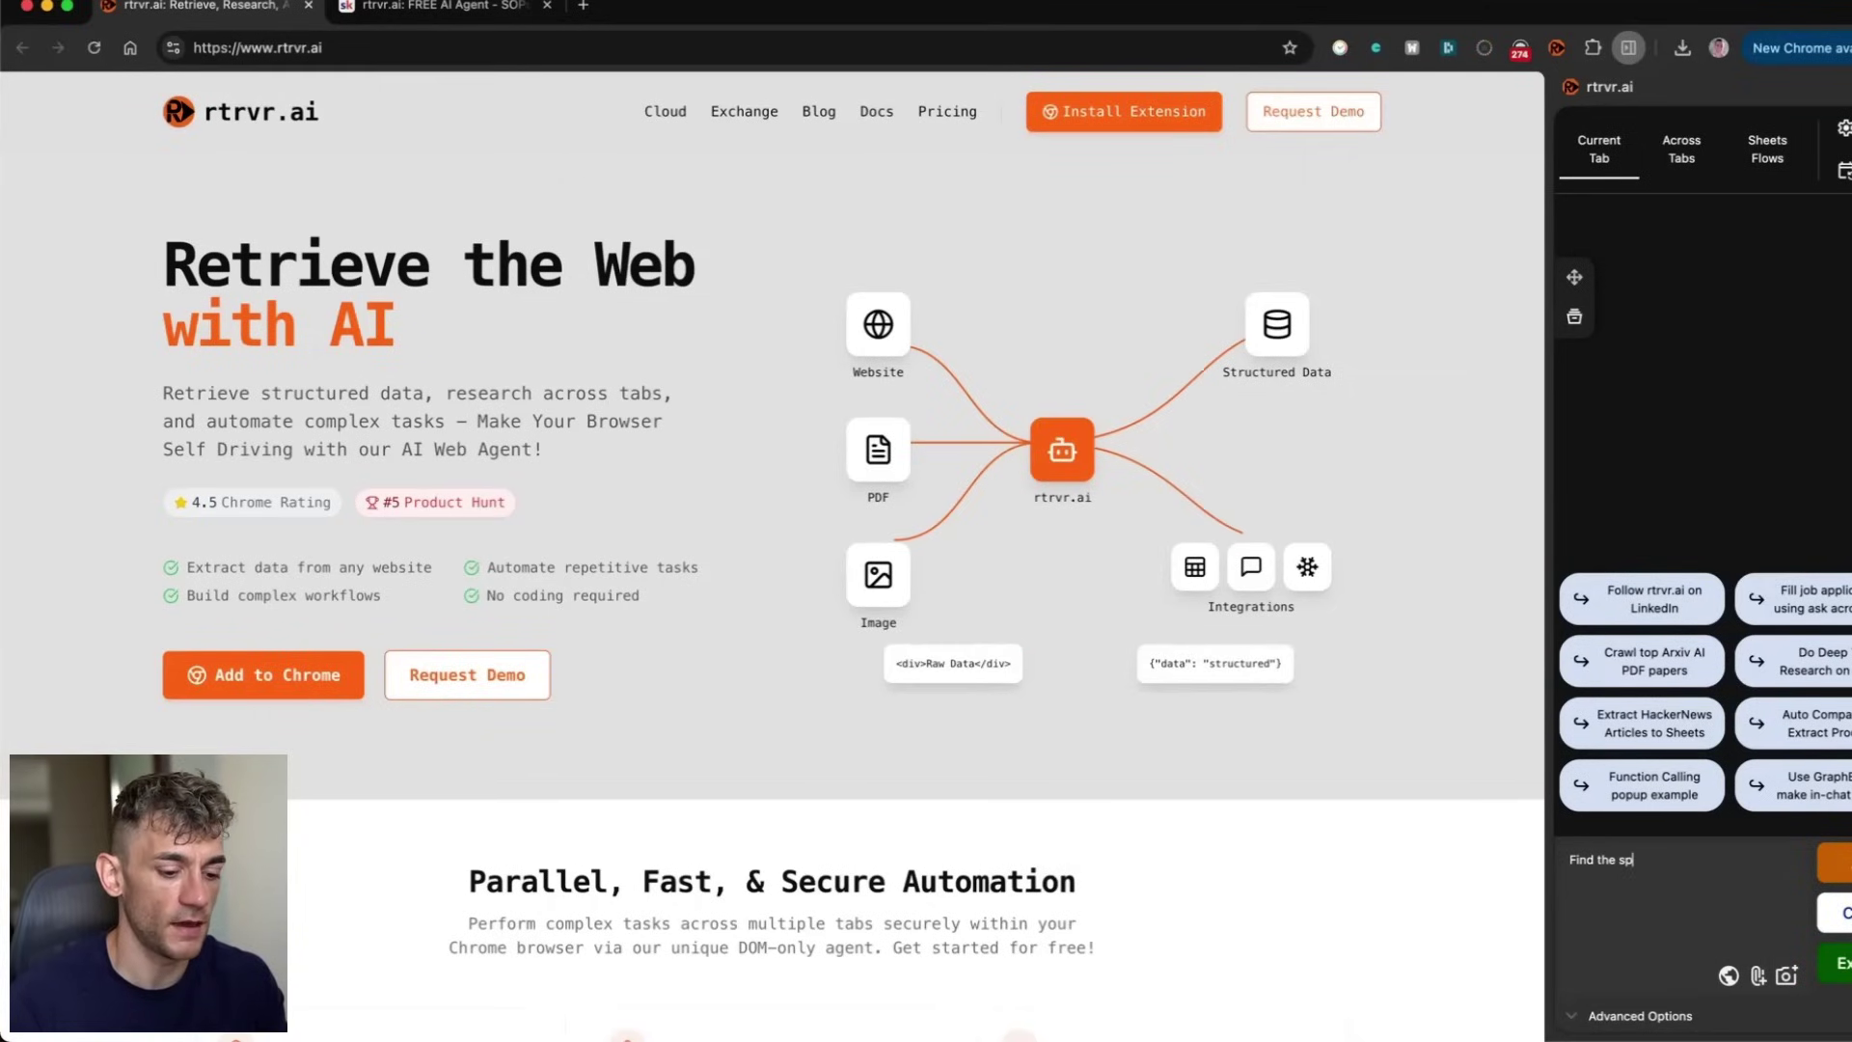
type(" s&p500 price")
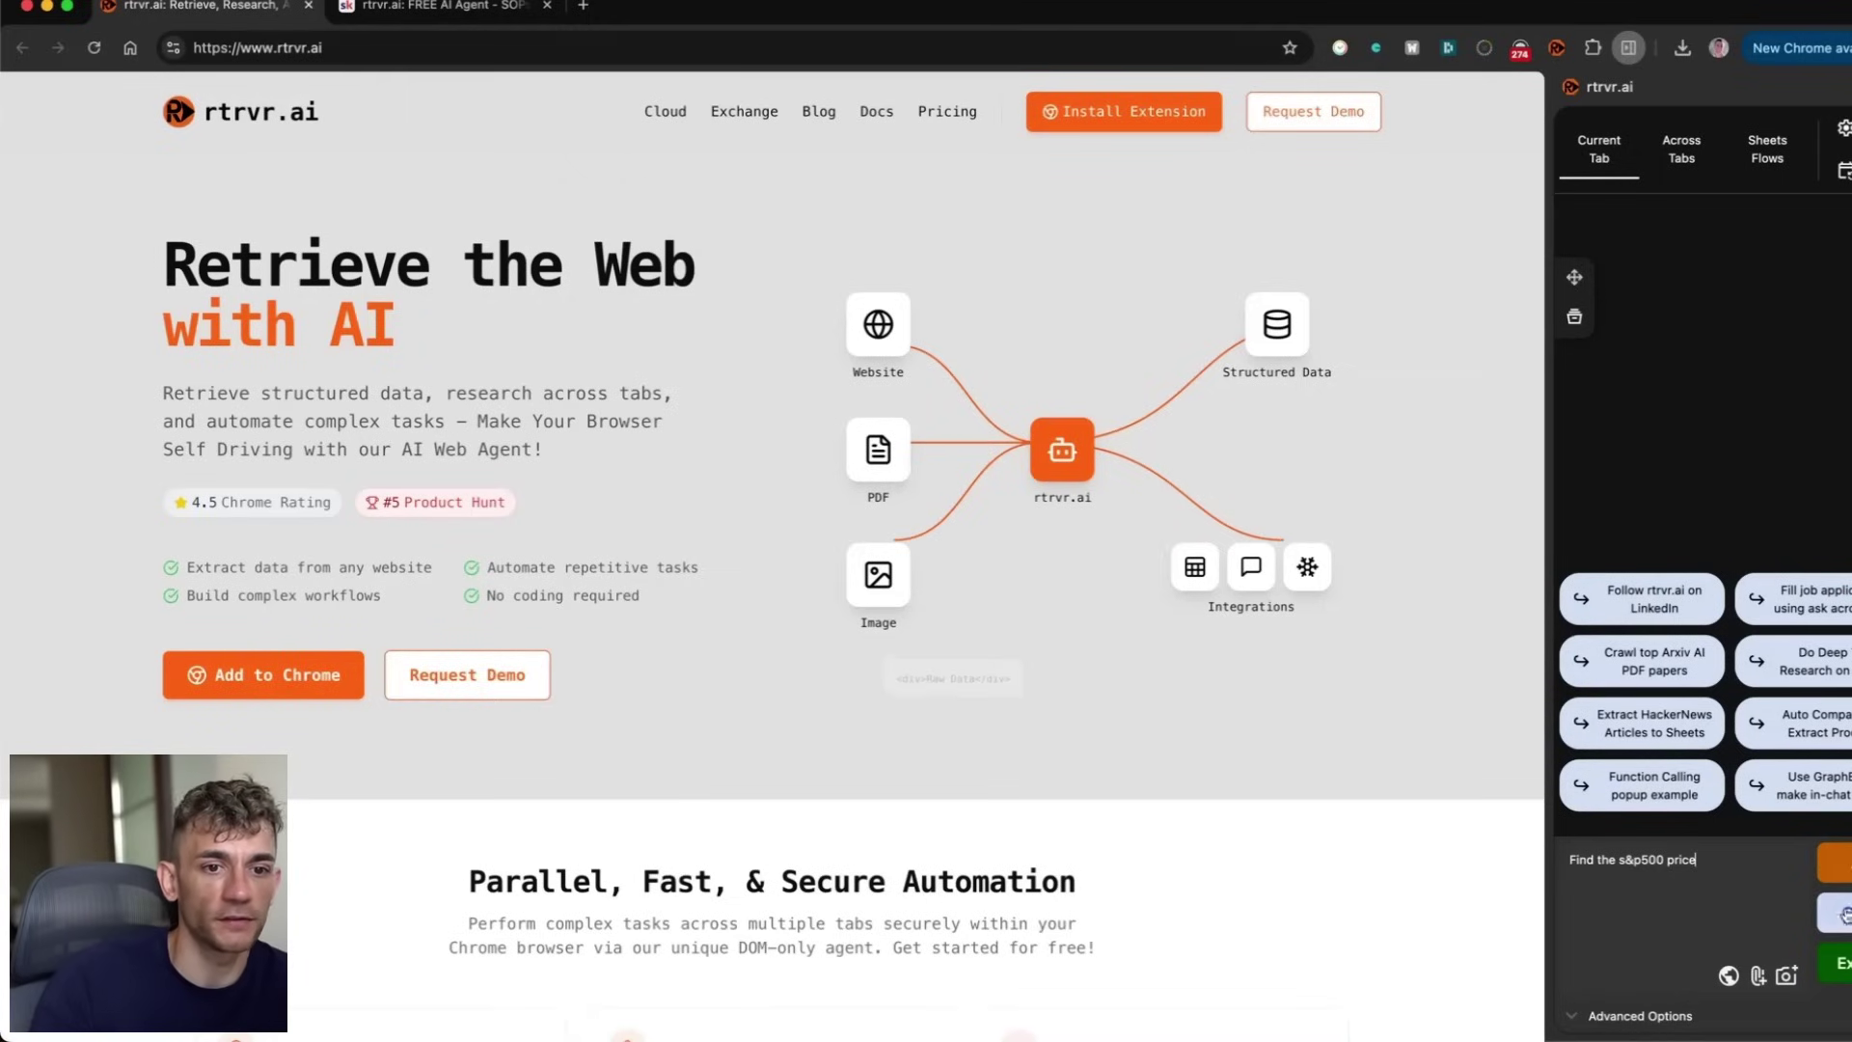
key("Return")
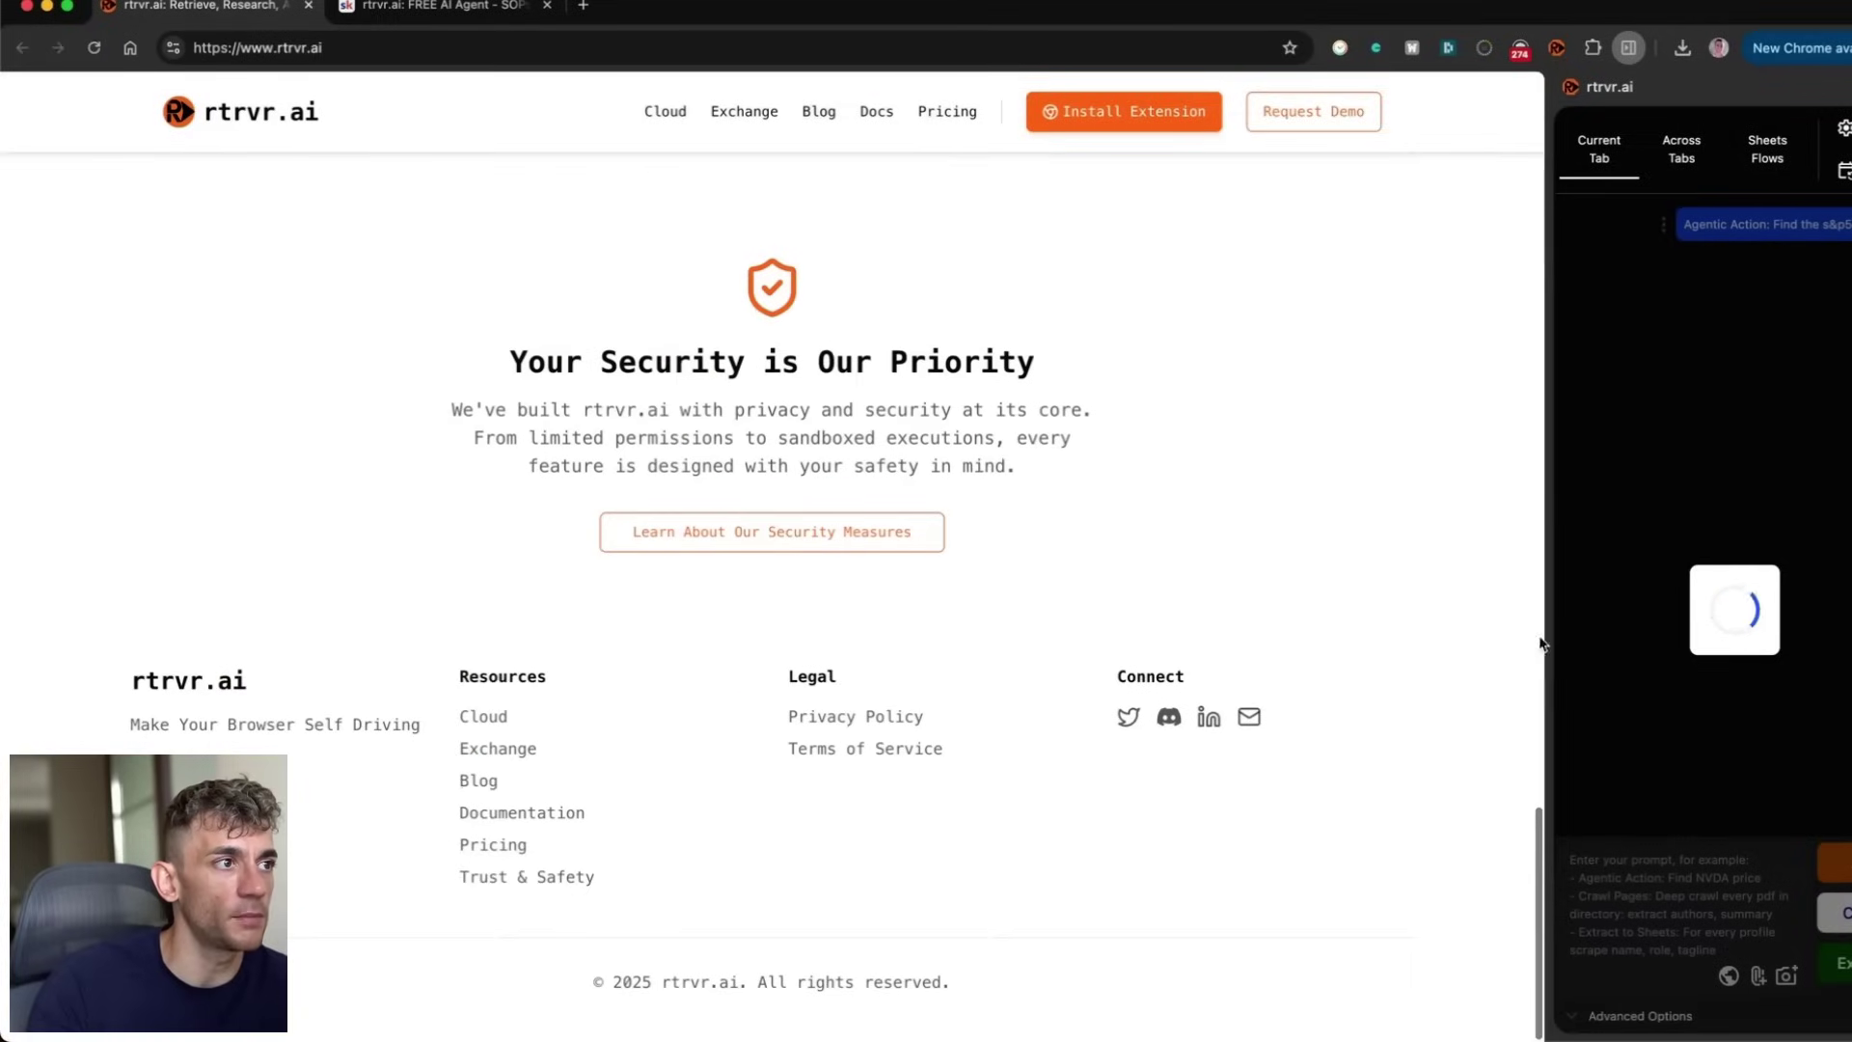
Step: Stop that request, start a new chat, and run the 'Do Deep Research on' suggestion
left_click(1738, 648)
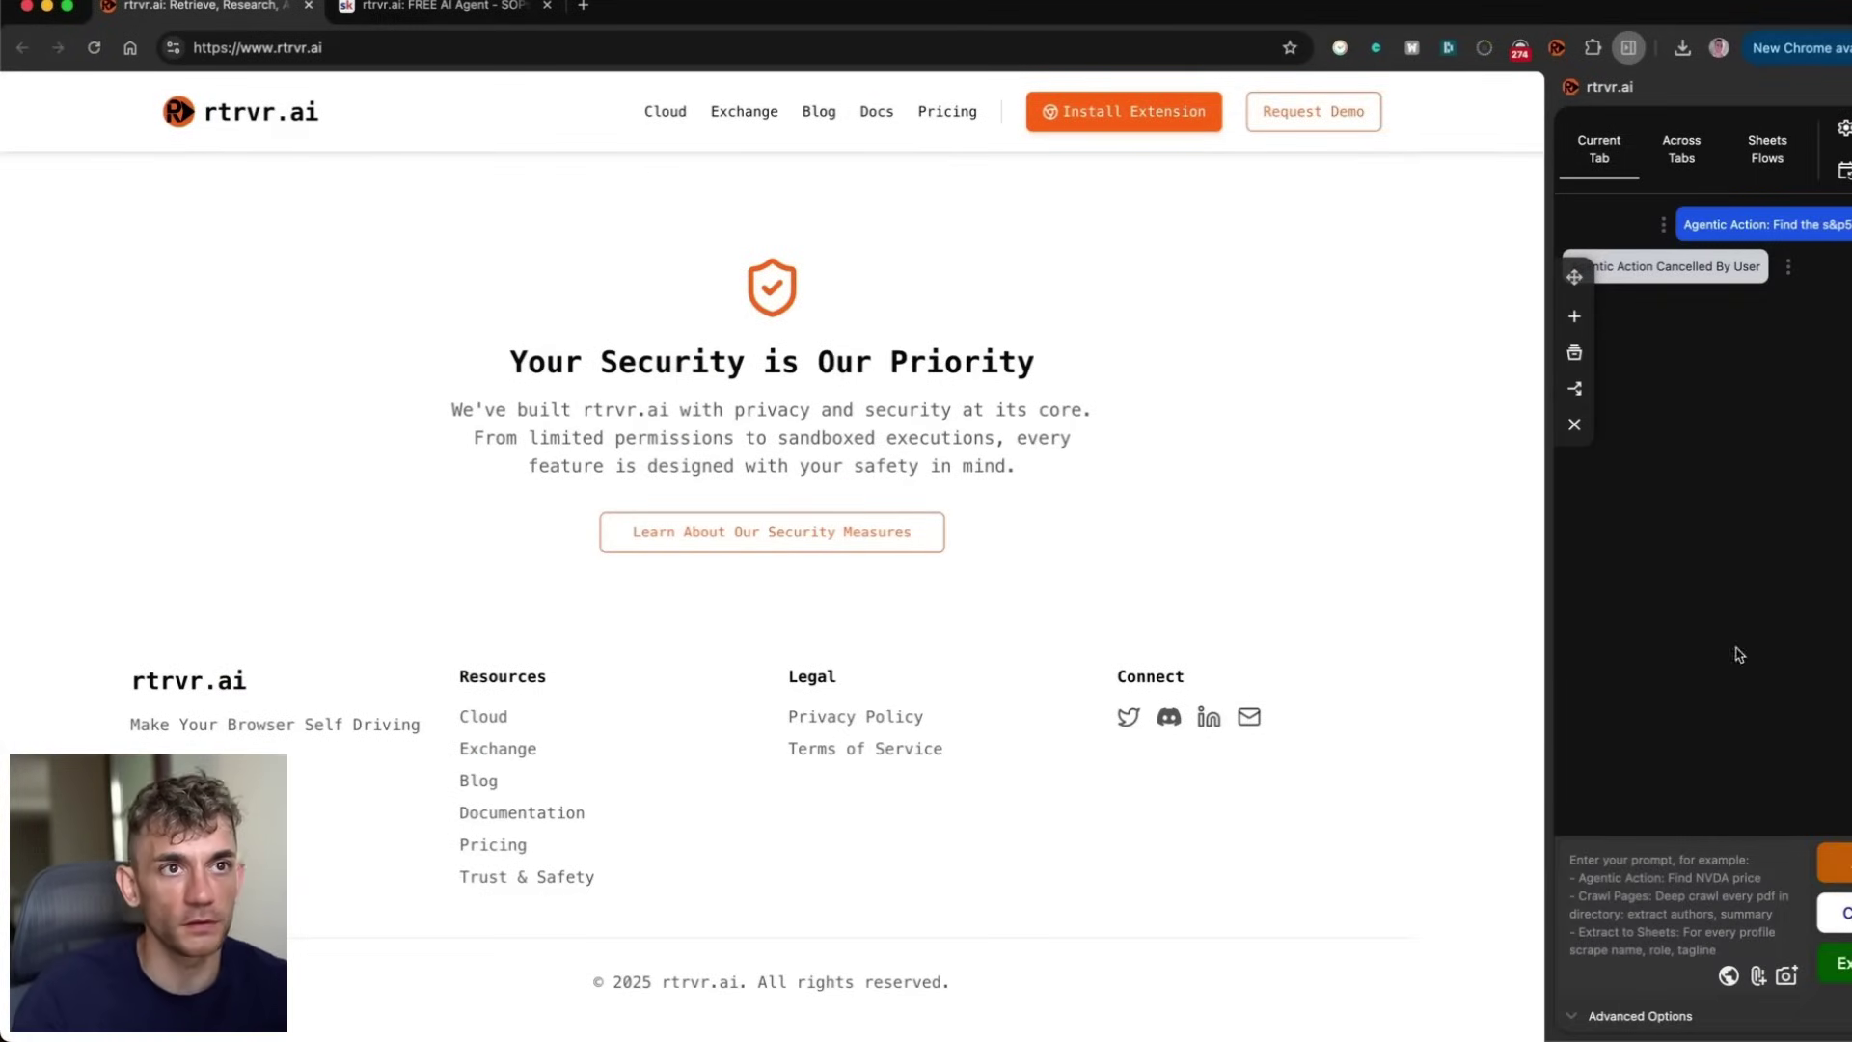
left_click(1574, 319)
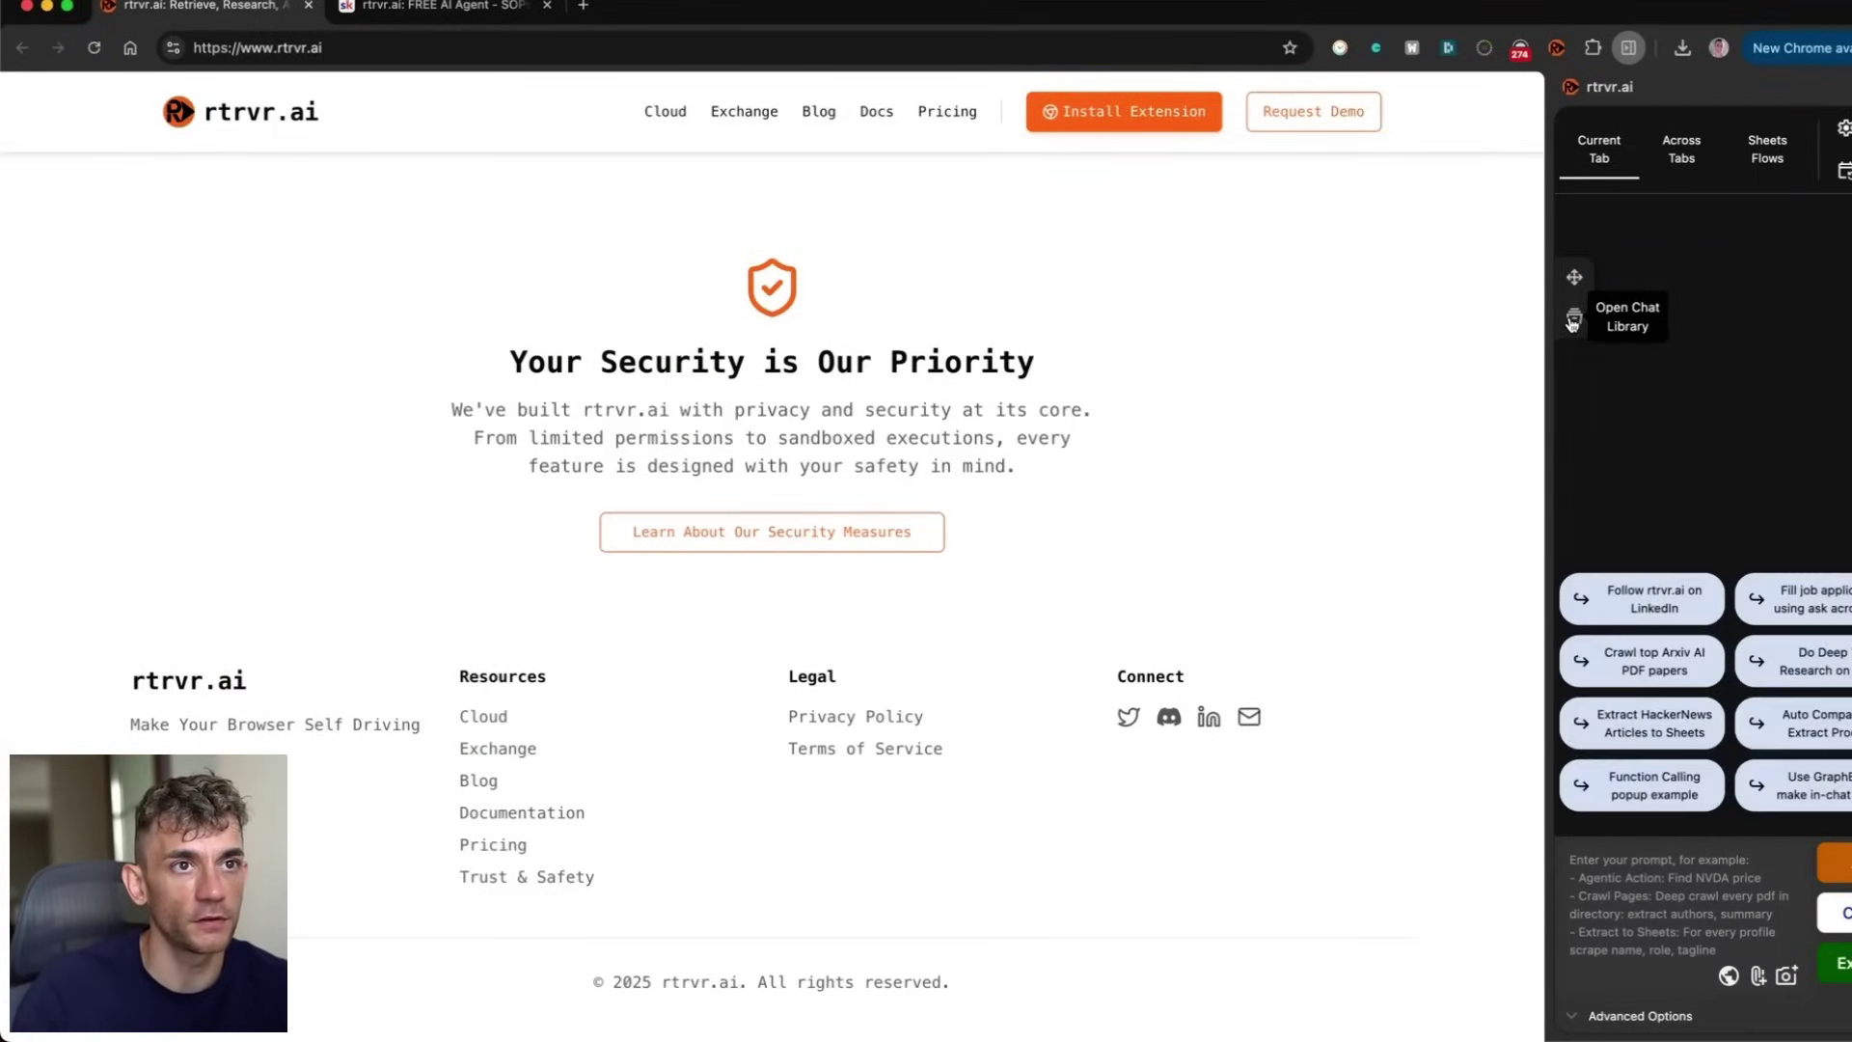
left_click(1834, 670)
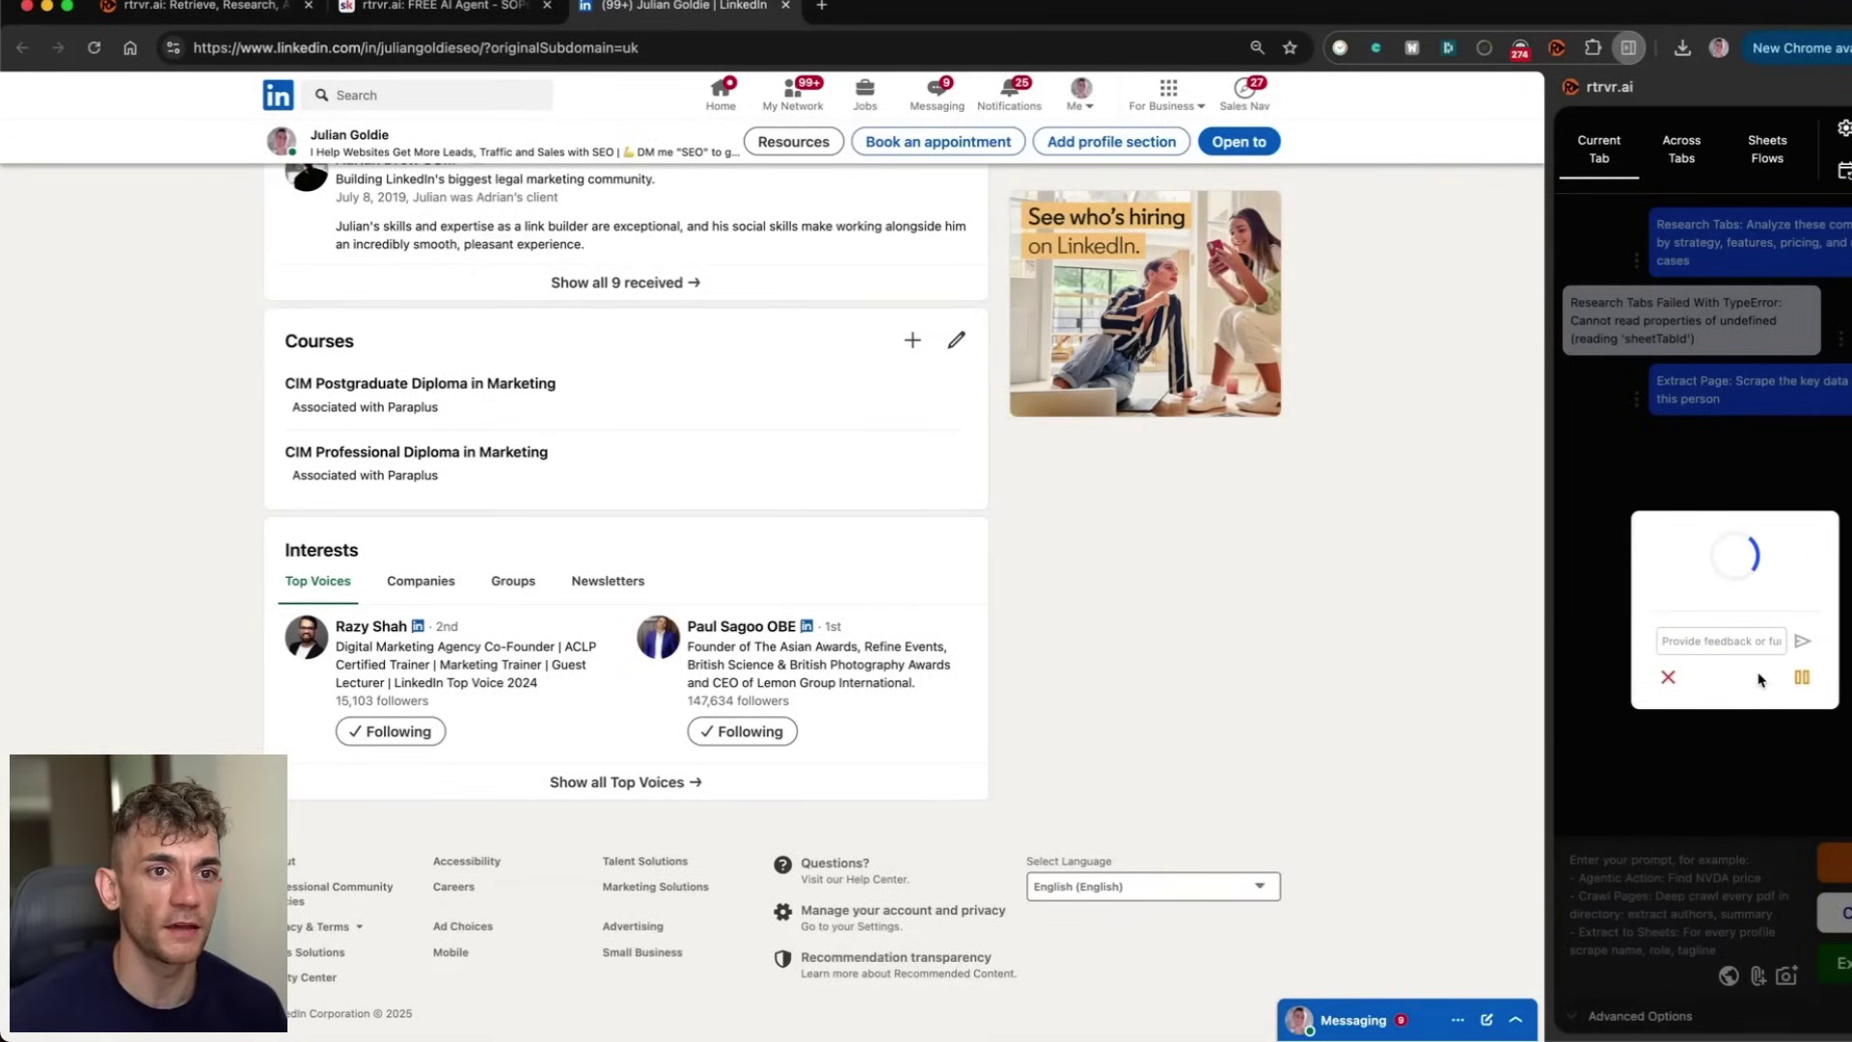
Step: Keep Gemini Flash selected as the agent model in Settings
left_click(1713, 561)
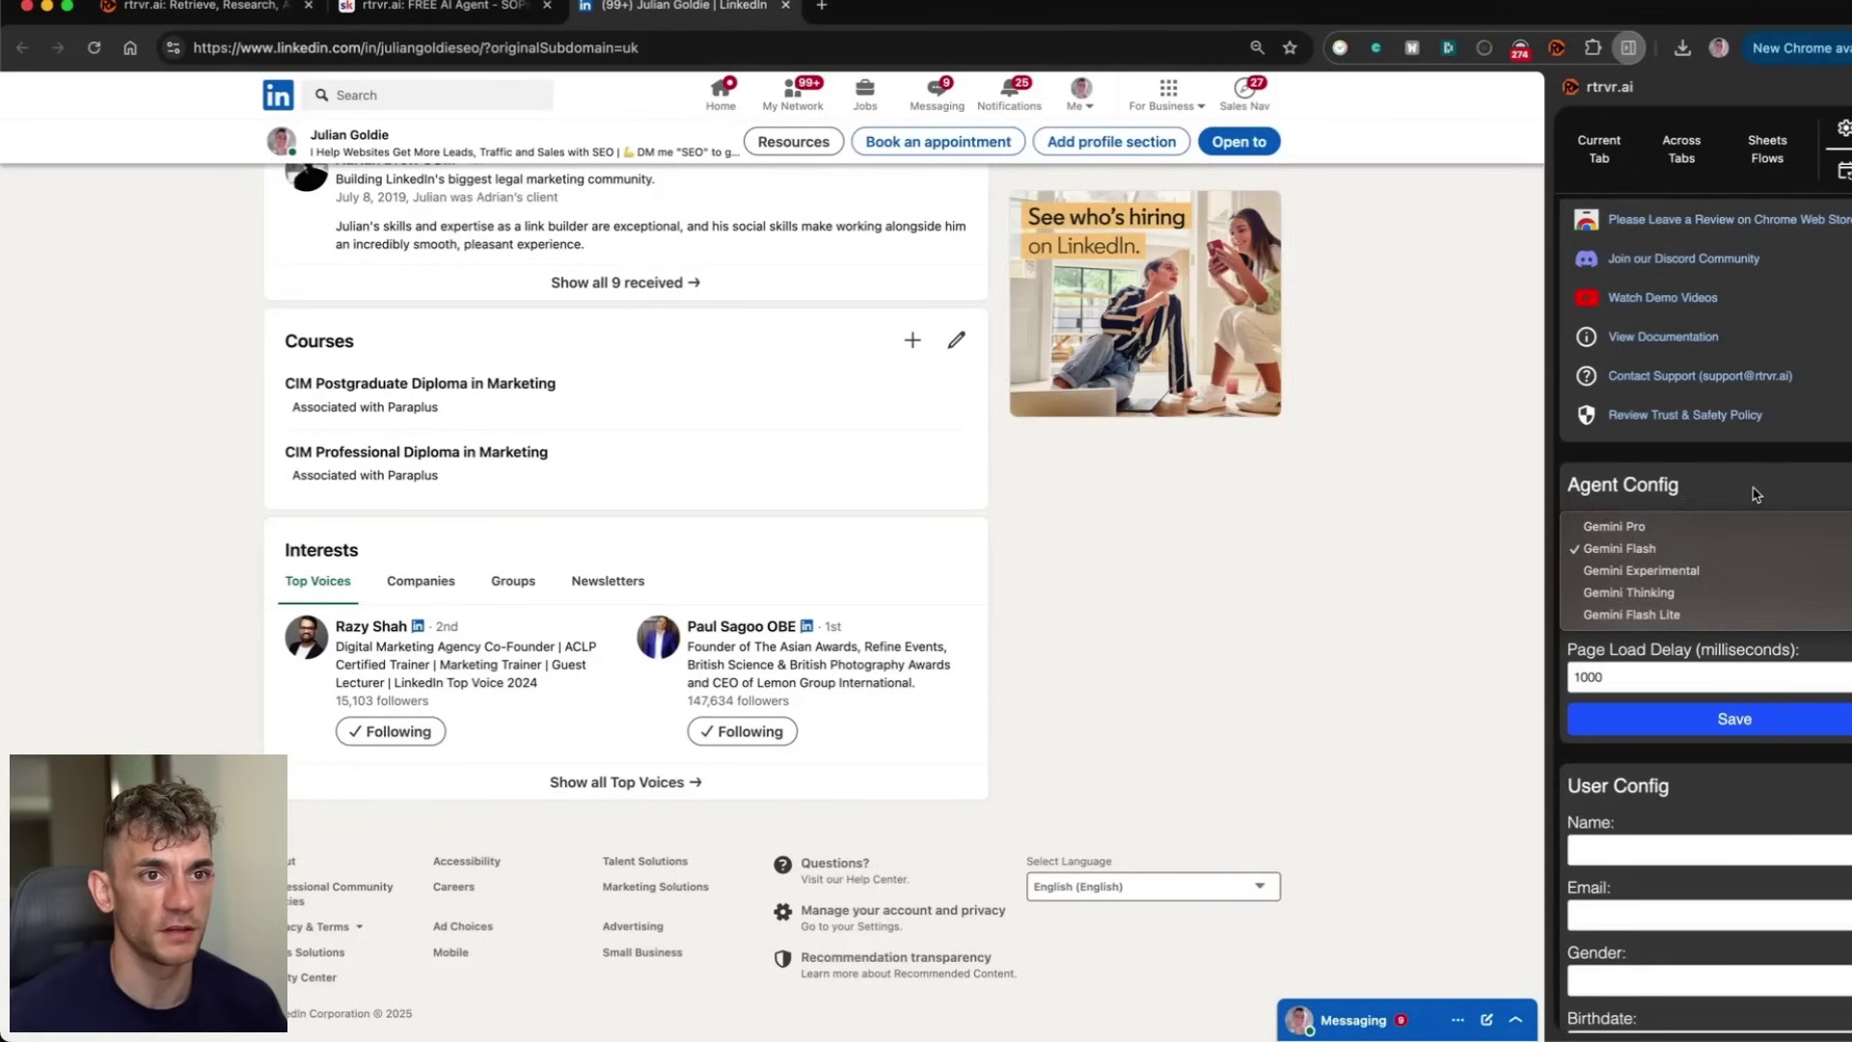
left_click(1712, 558)
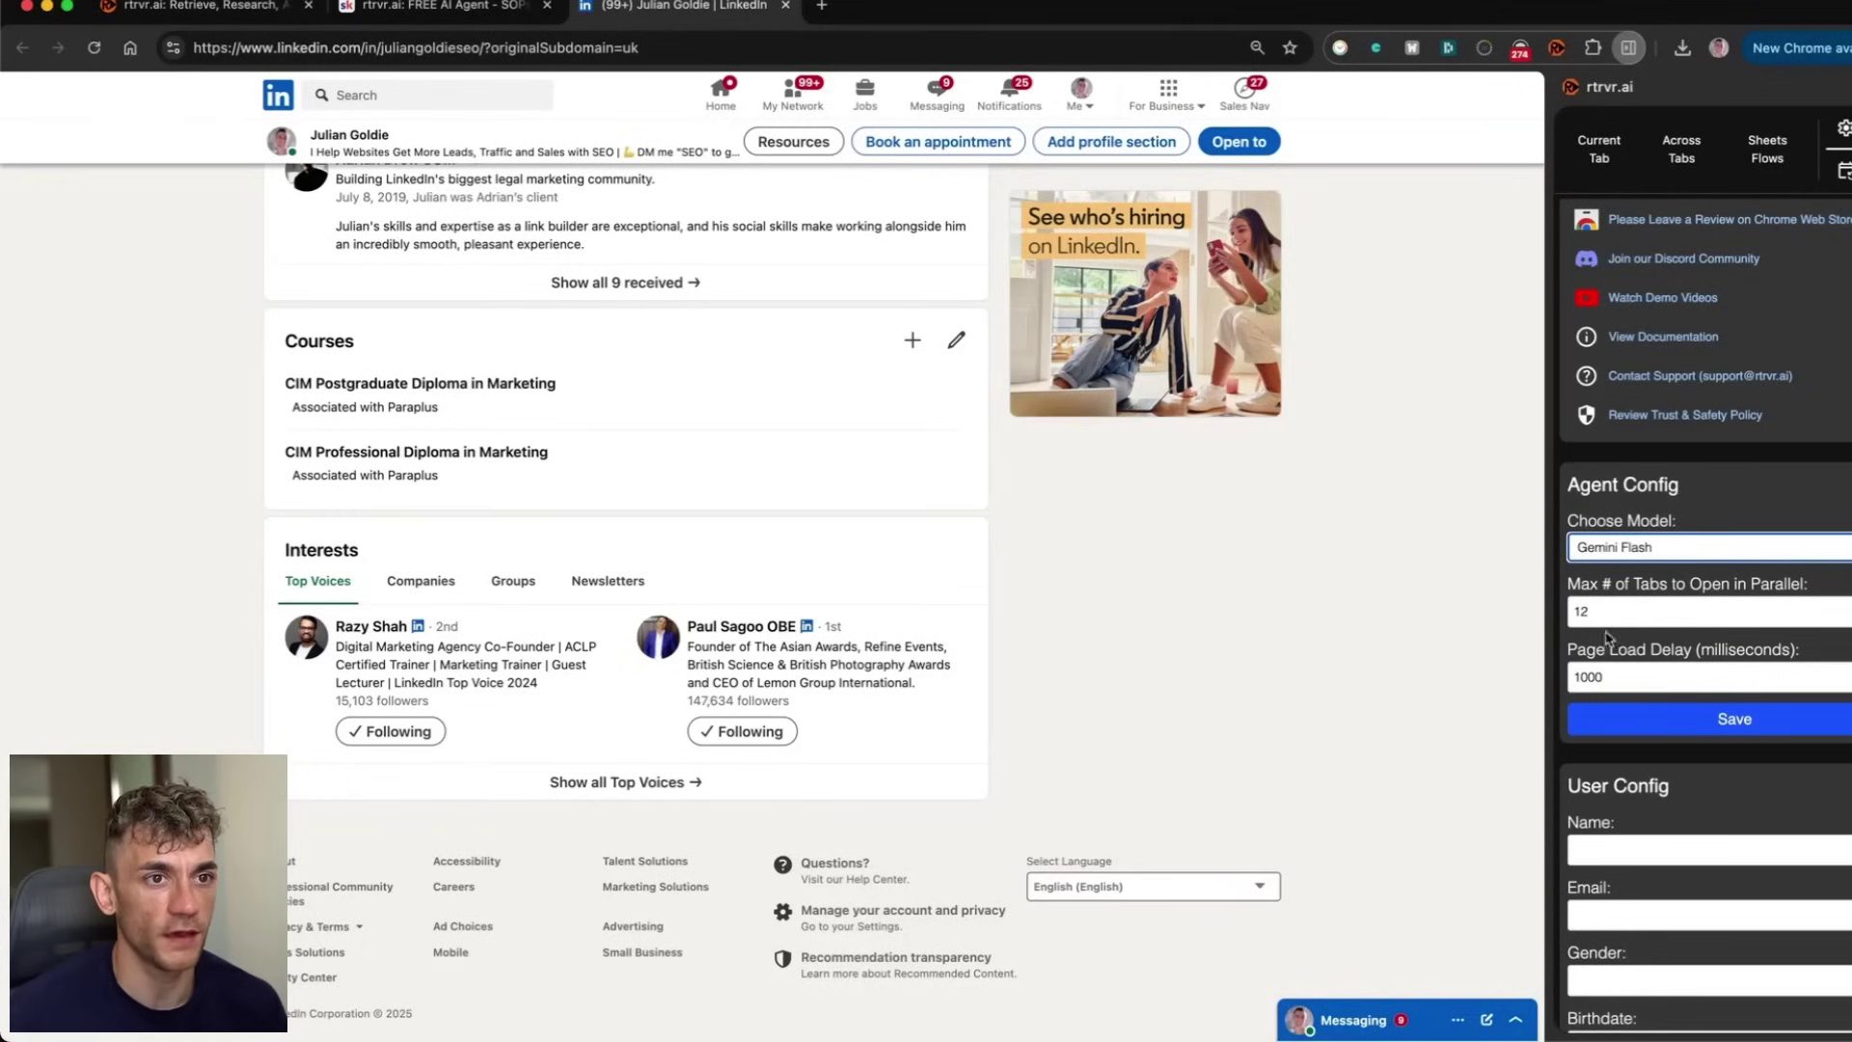
scroll(1644, 675, "down", 3)
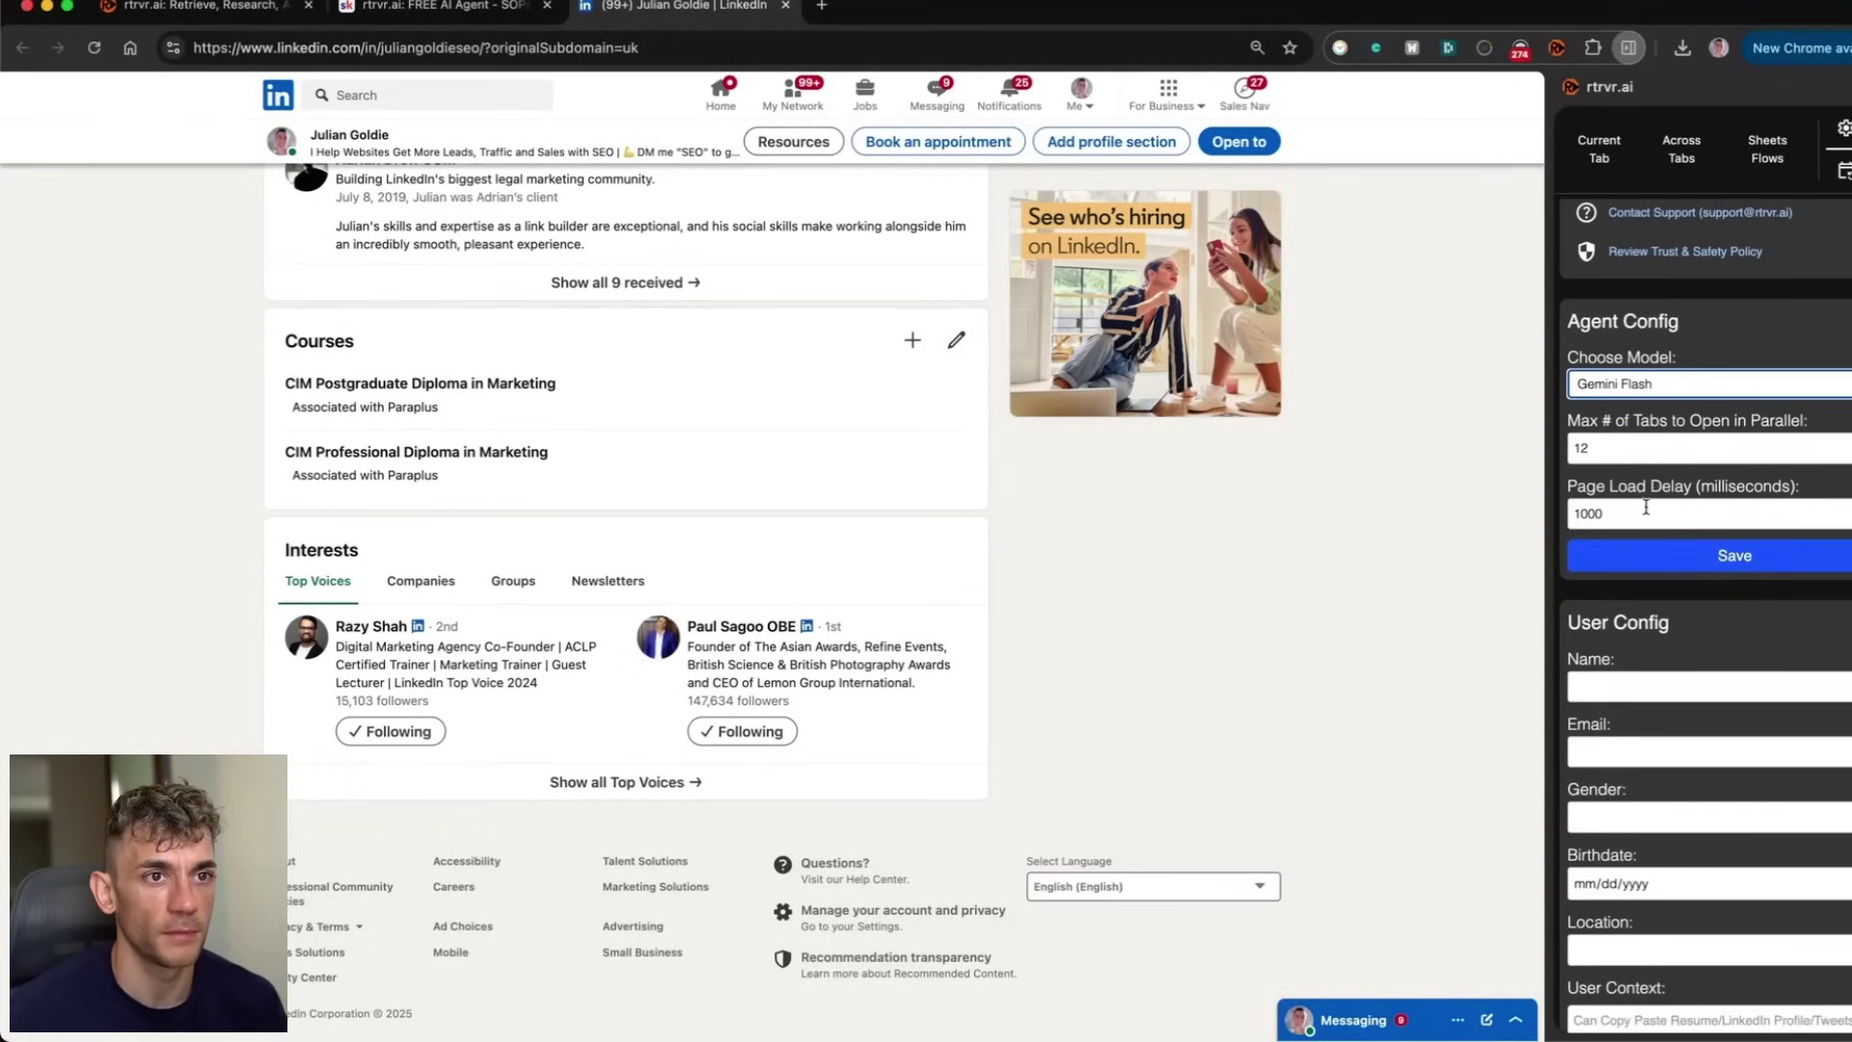
scroll(1645, 507, "down", 3)
scroll(1652, 576, "up", 8)
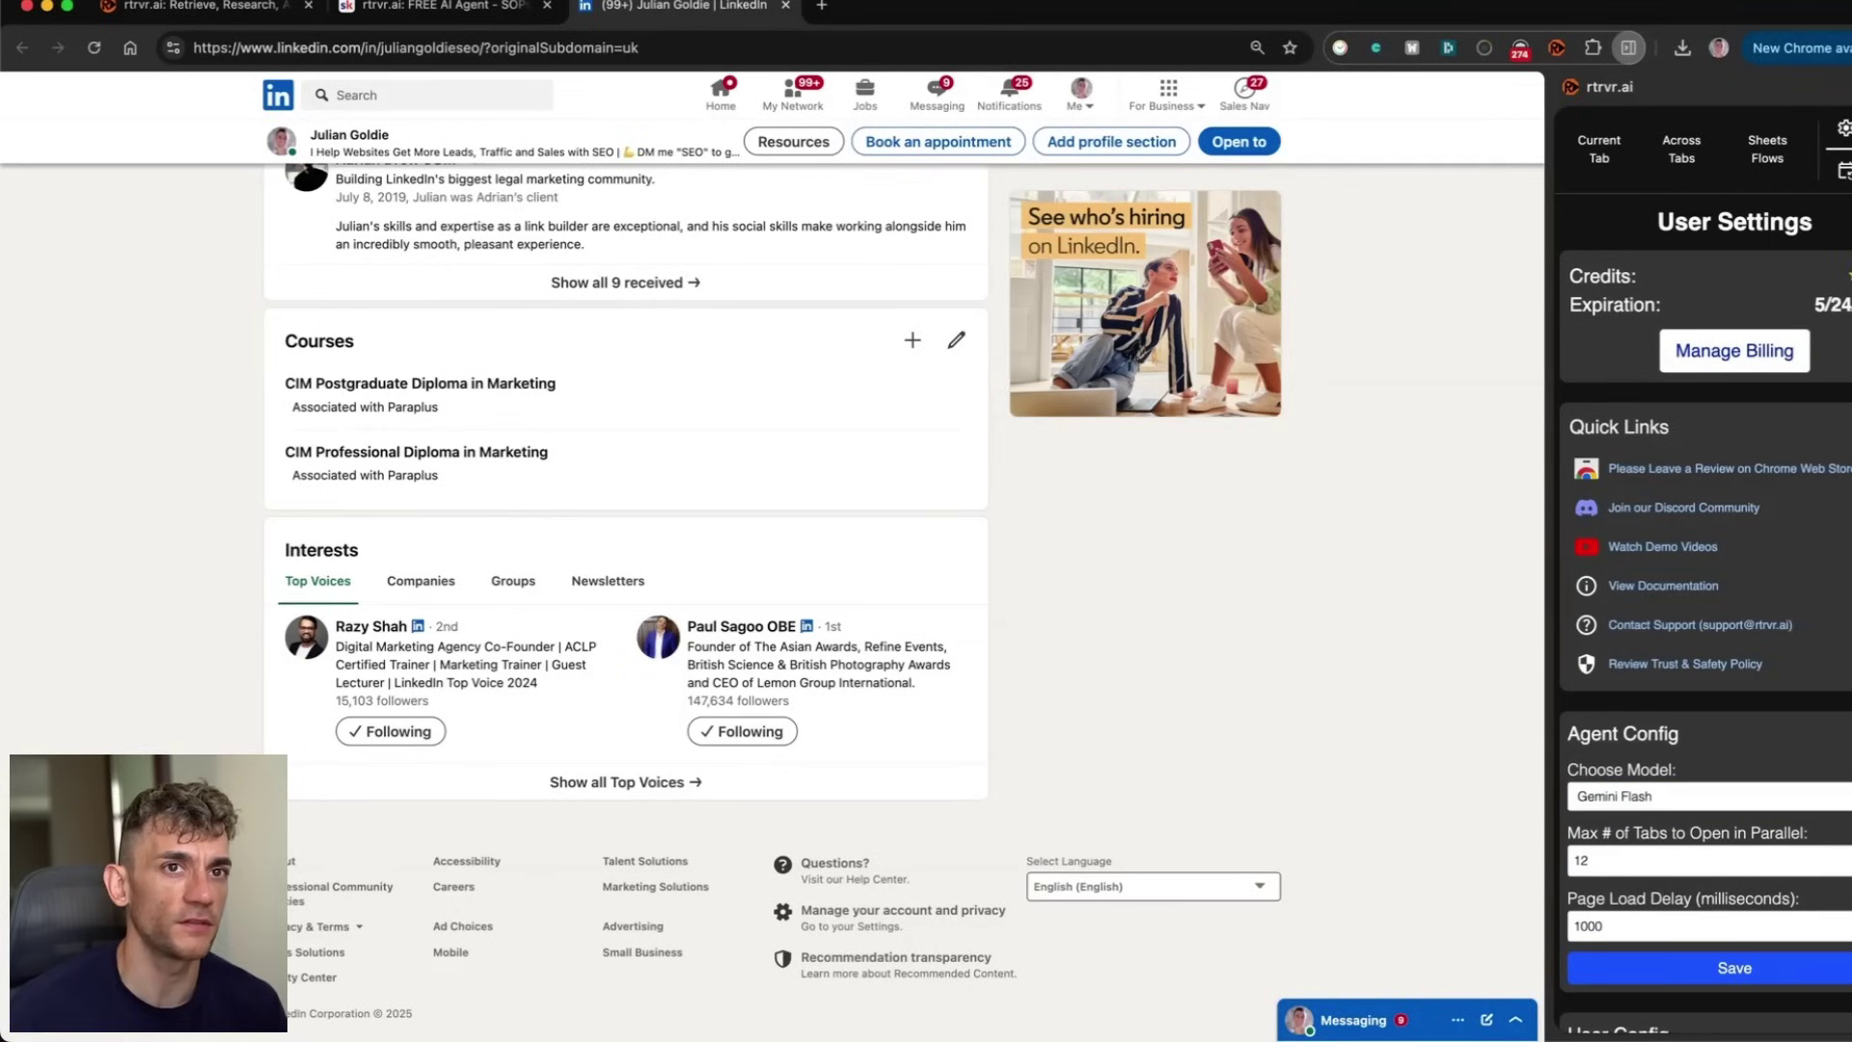
Step: Visit Sheets Flows, return to Current Tab history, and reopen the user settings
left_click(1767, 150)
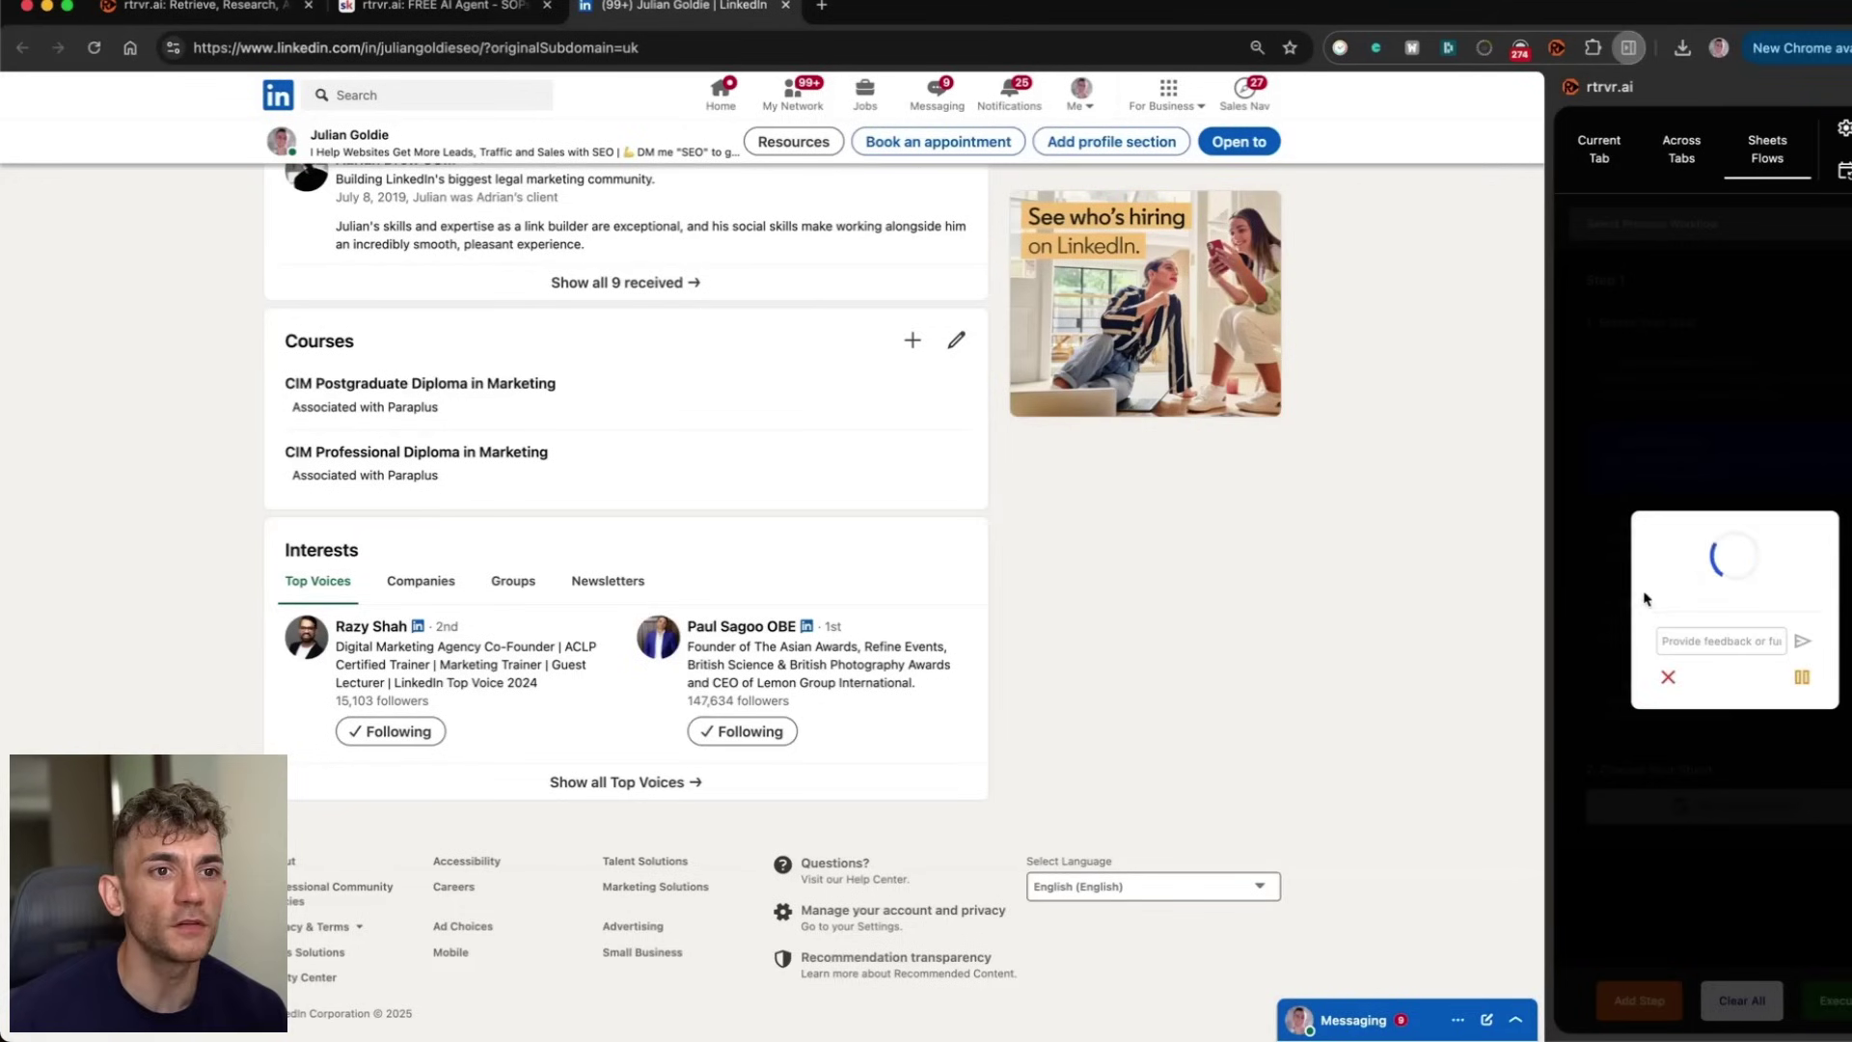
left_click(1596, 152)
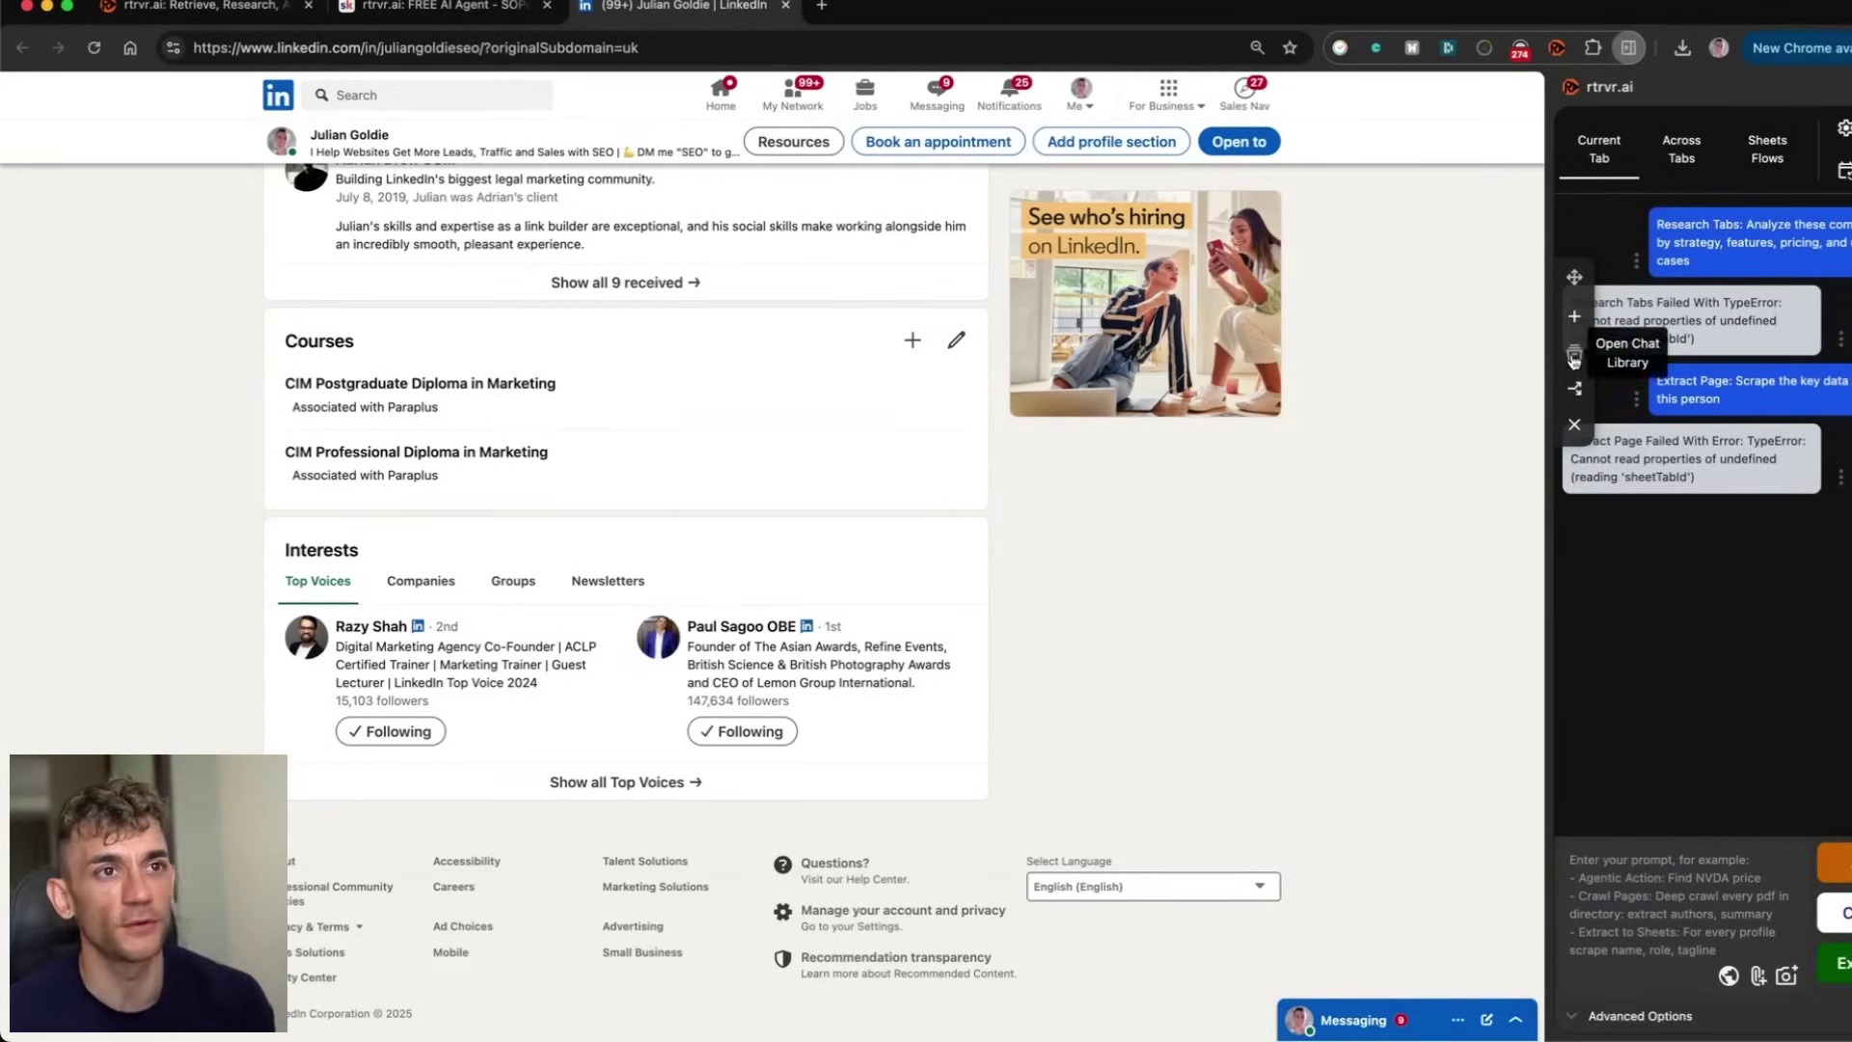
left_click(1842, 128)
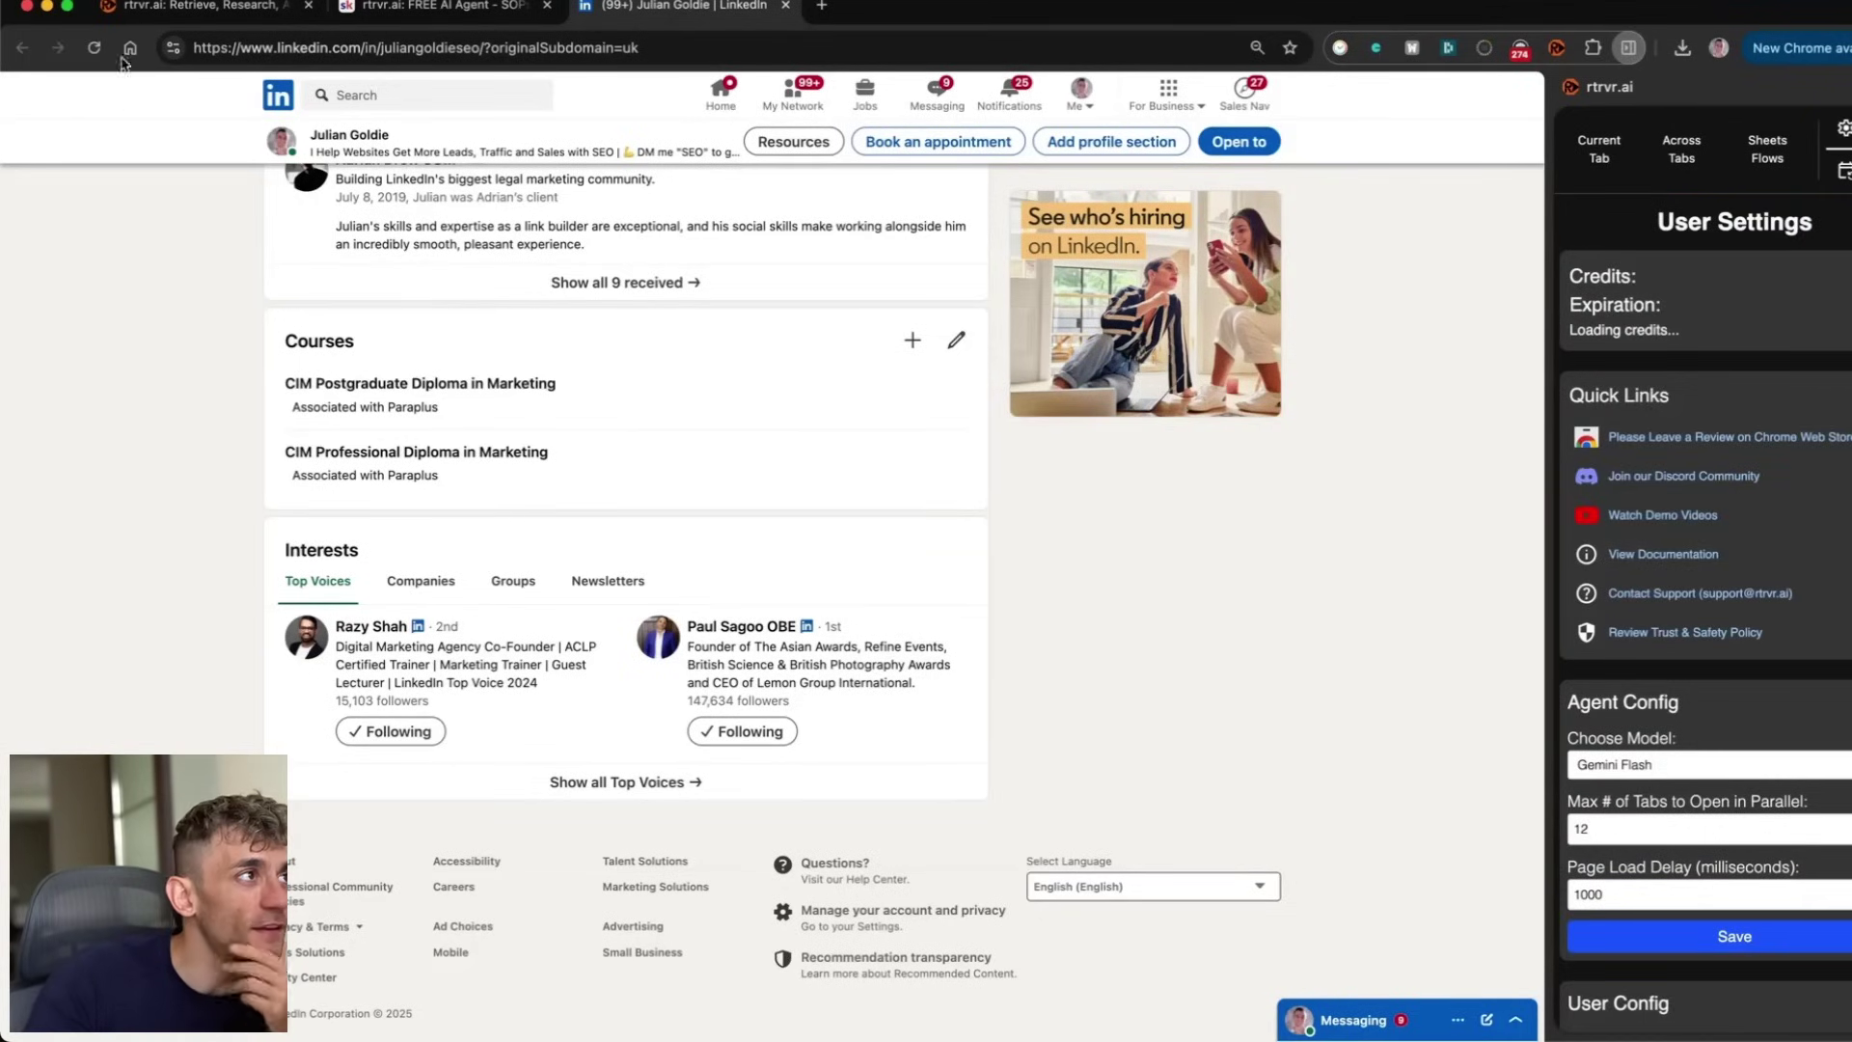
scroll(1736, 576, "down", 3)
scroll(1736, 577, "up", 3)
Step: Flip through Sheets Flows and Across Tabs, ending in the Current Tab chat view
left_click(1769, 145)
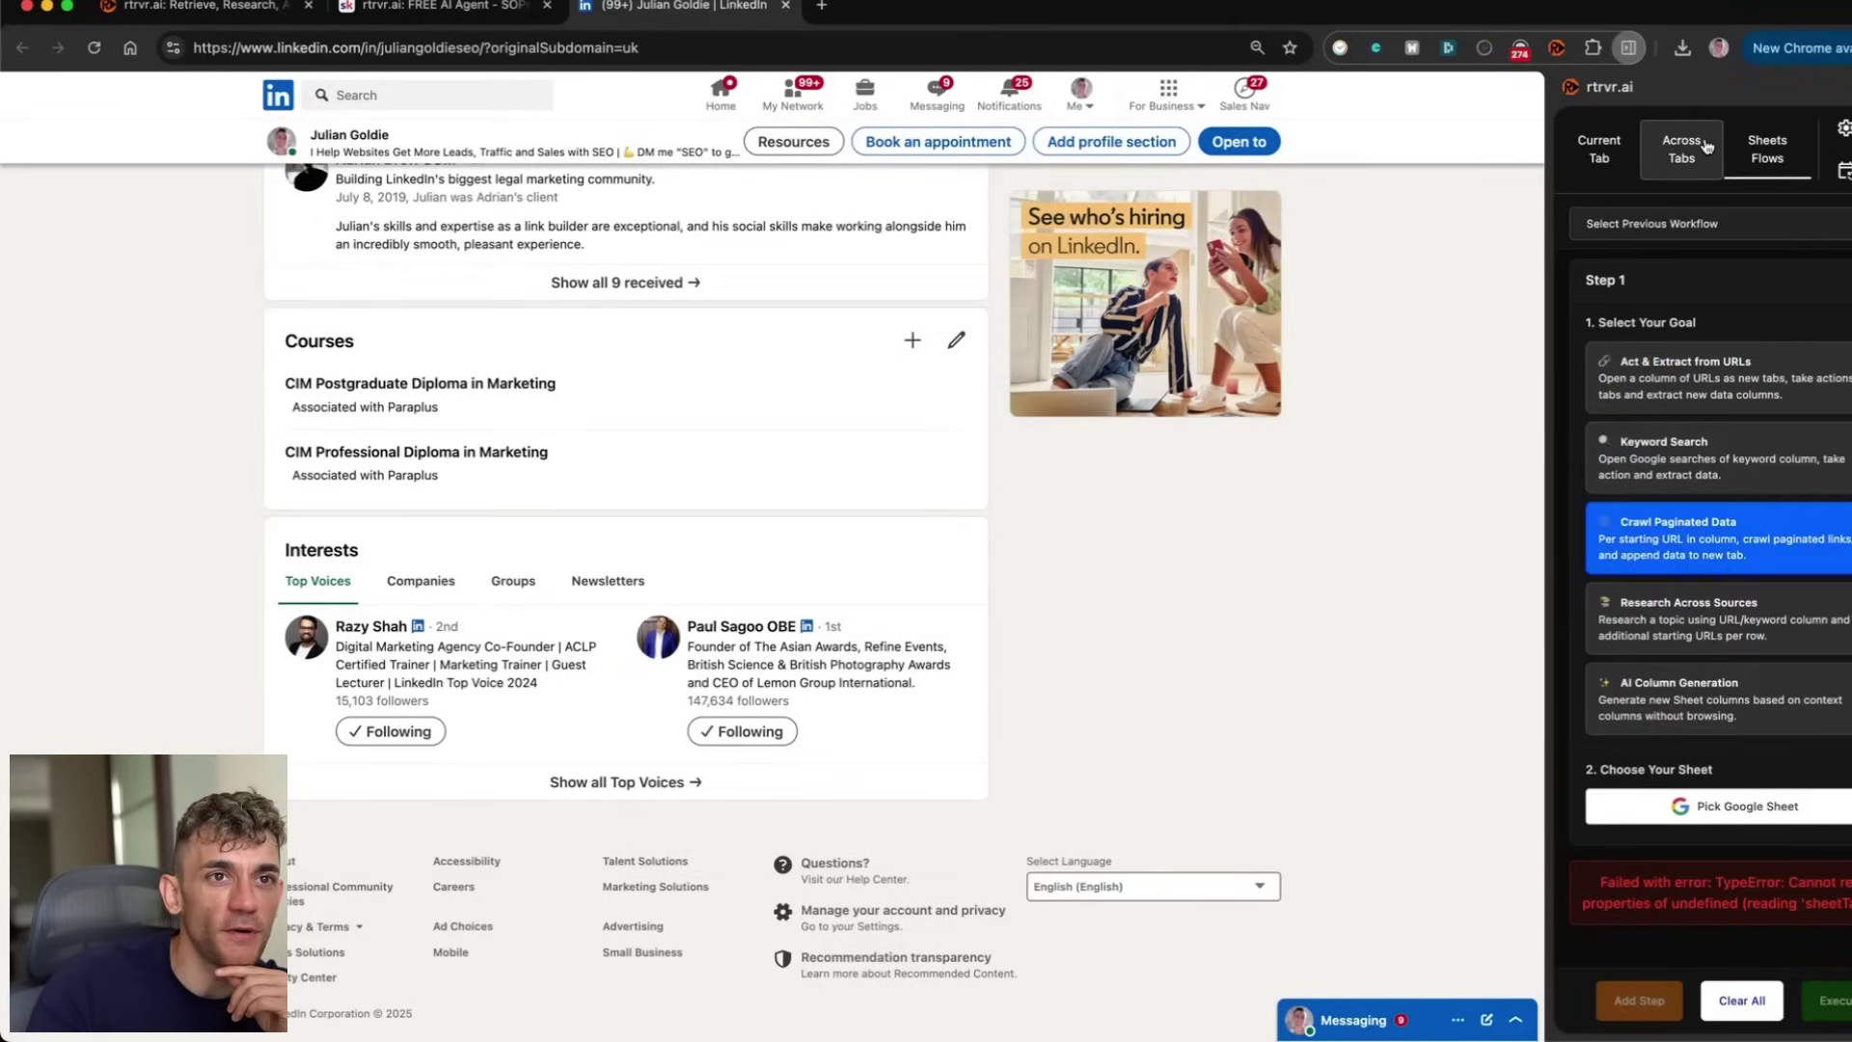
left_click(1619, 567)
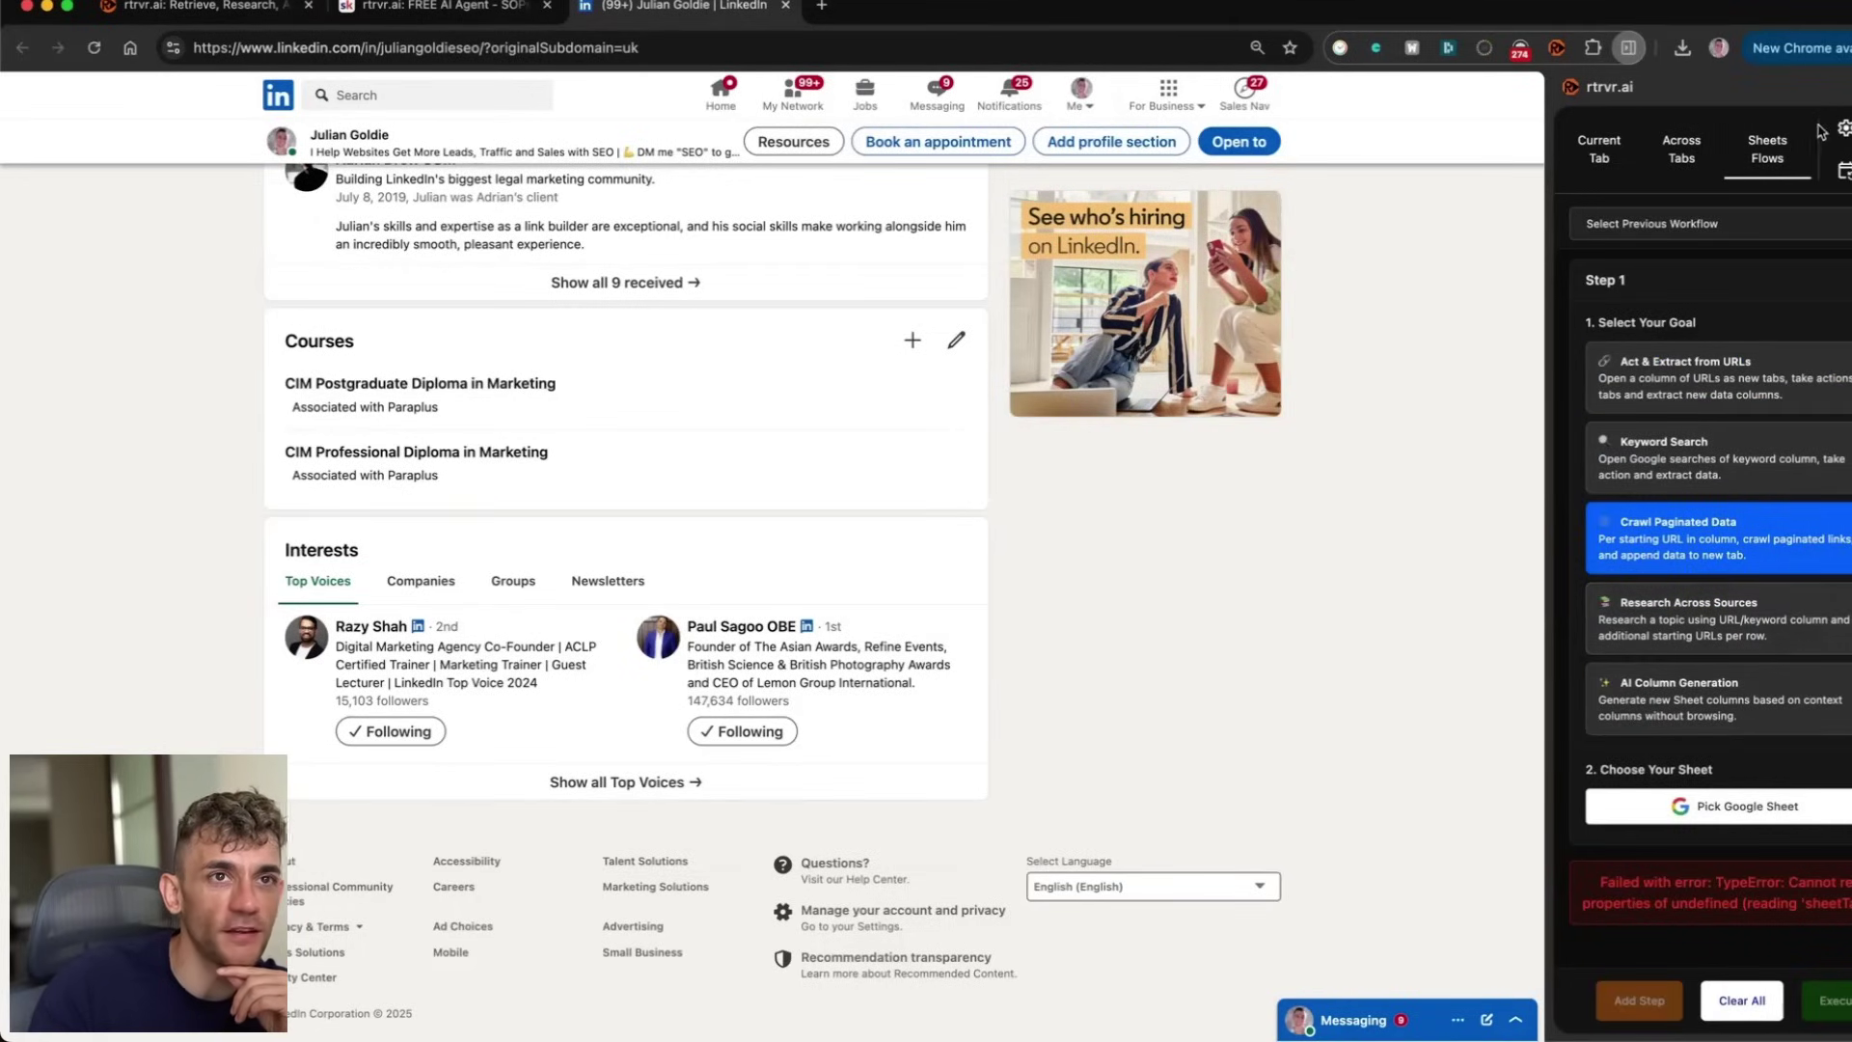
left_click(1681, 149)
left_click(1599, 149)
Step: Toggle Advanced Options open and closed and start typing the S&P 500 price request
left_click(1652, 895)
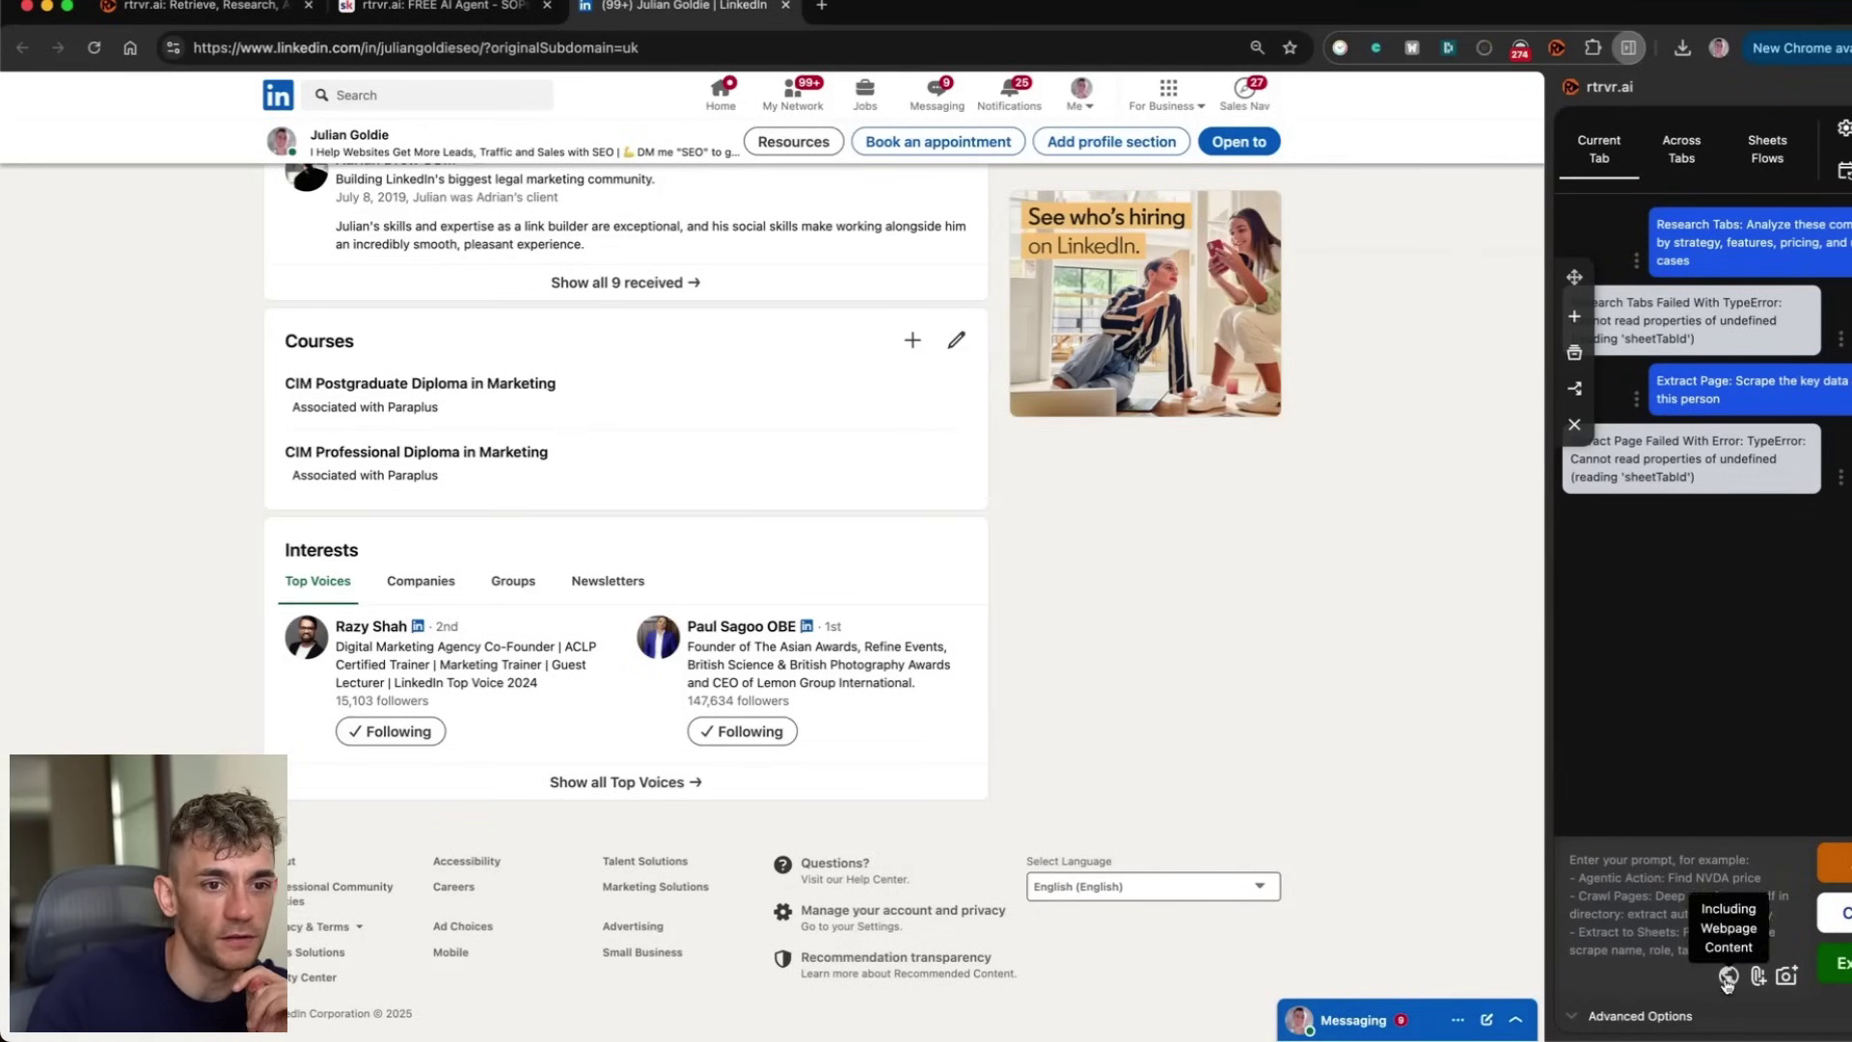
left_click(1630, 1015)
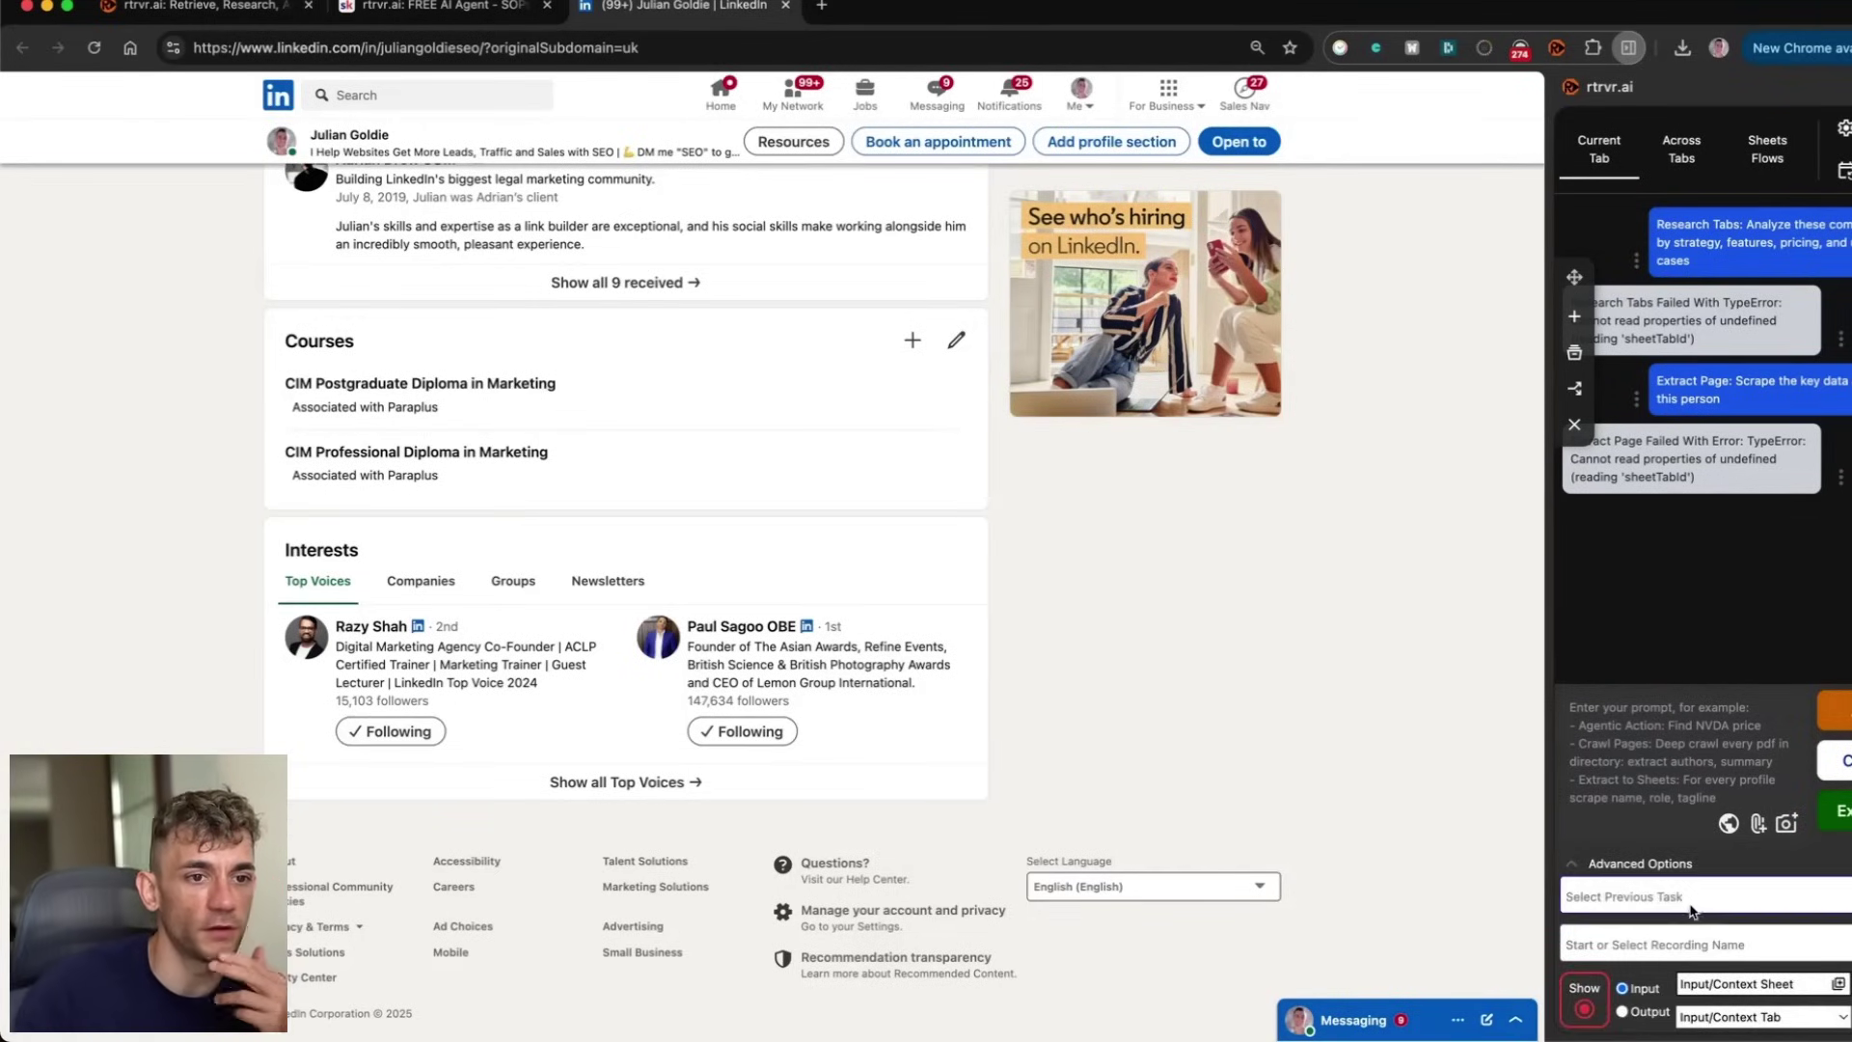
left_click(1700, 863)
type("find the s & p 500 price")
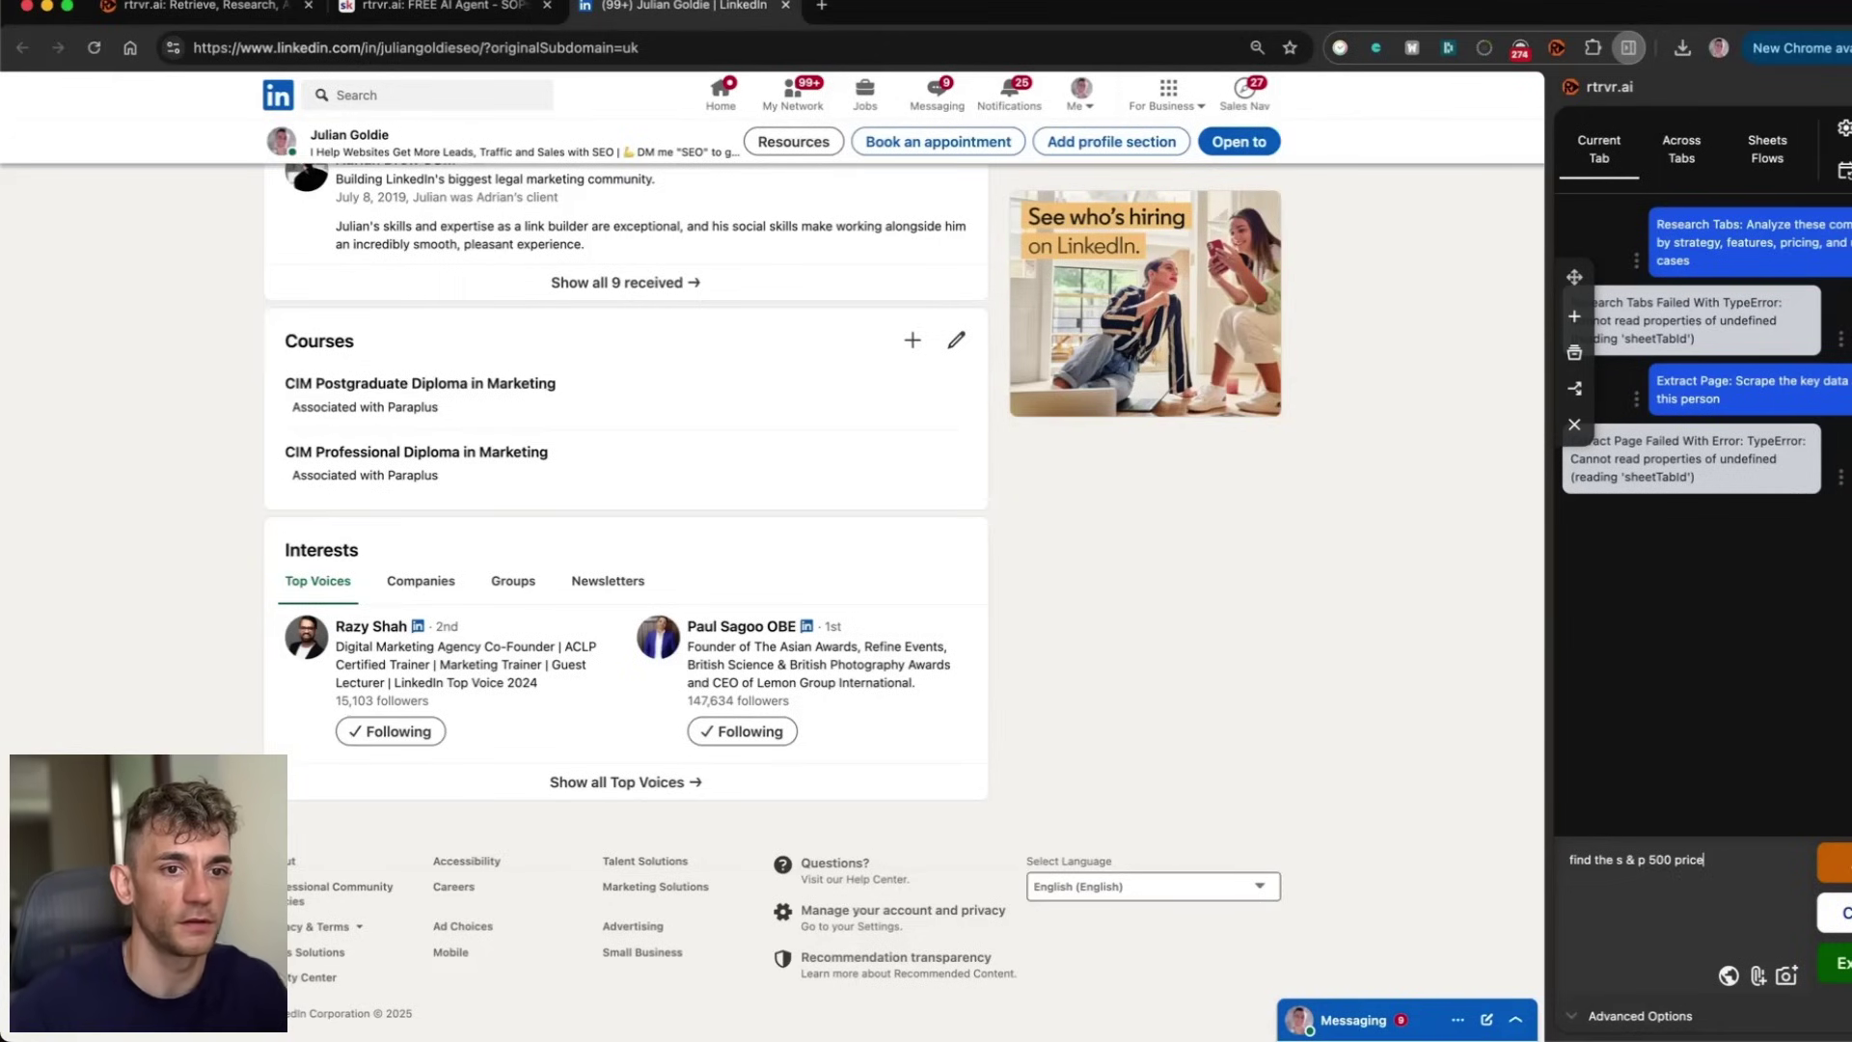
Step: Submit the S&P 500 price request, answered as 5,375.86, and highlight earlier chat messages
left_click(1834, 865)
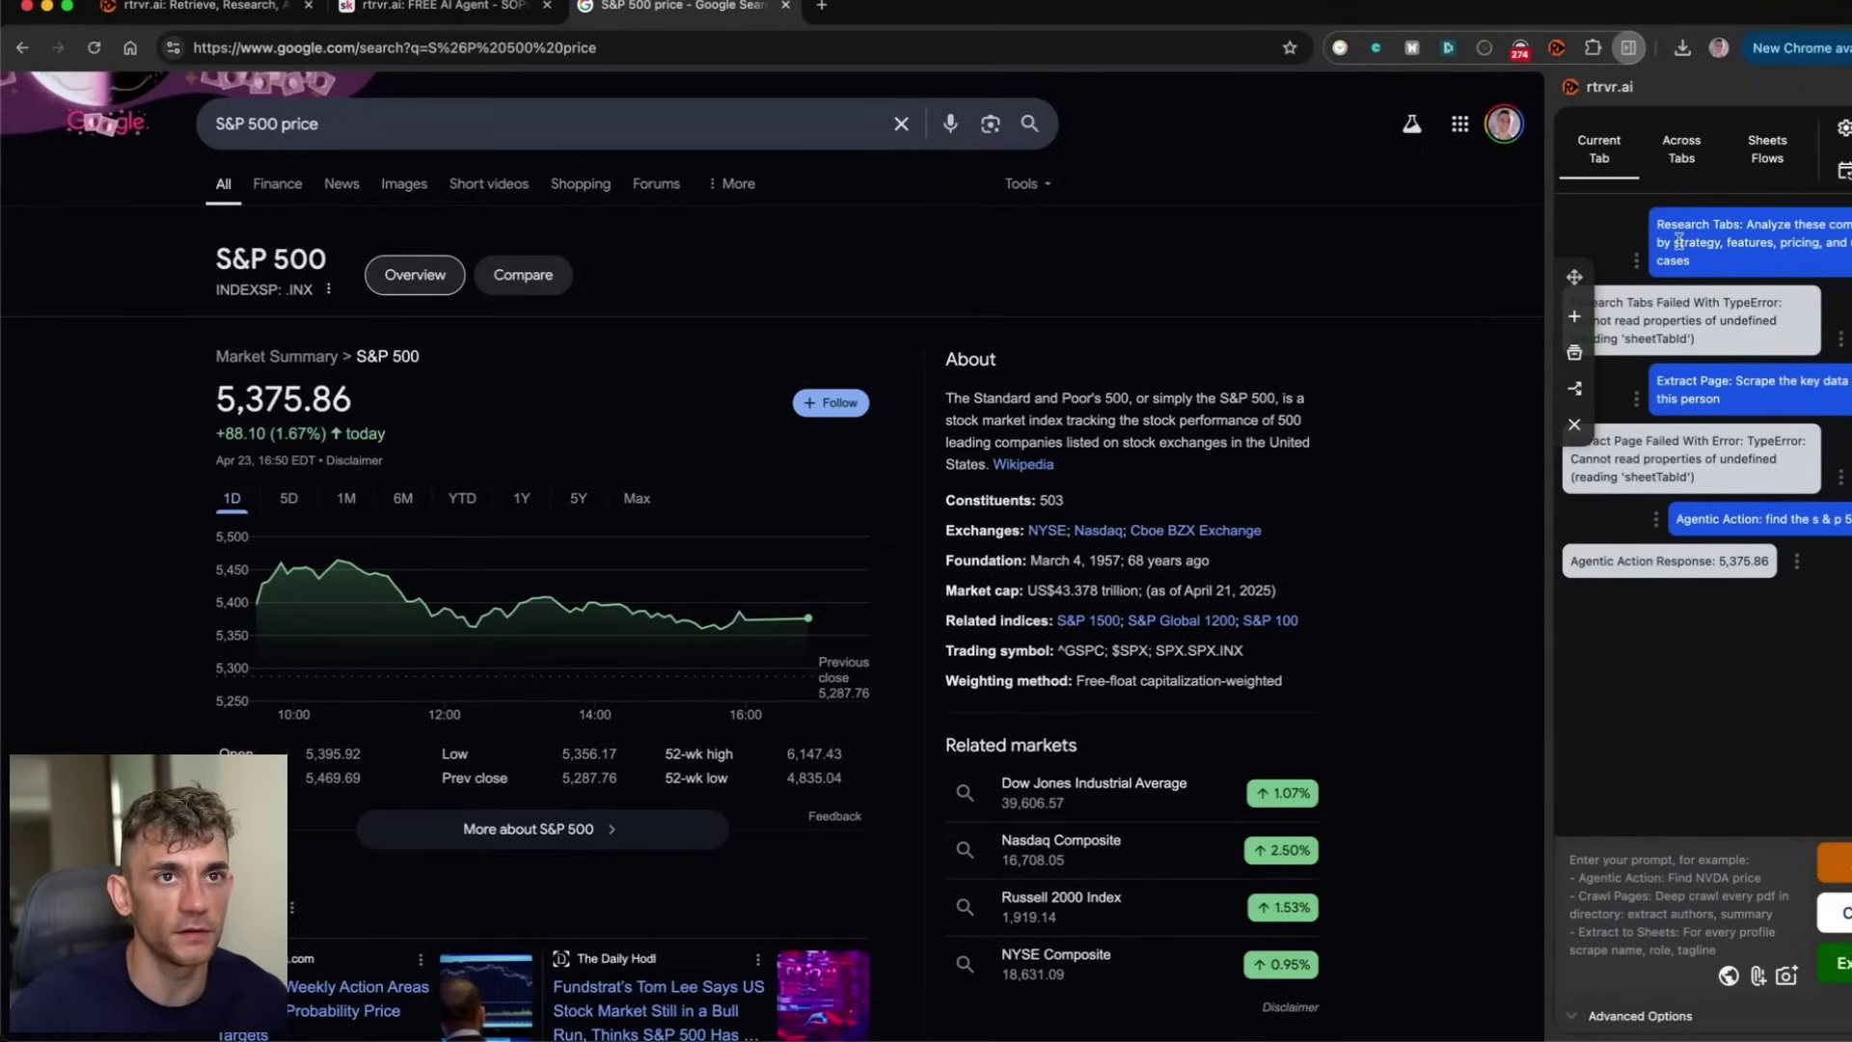
triple_click(1679, 380)
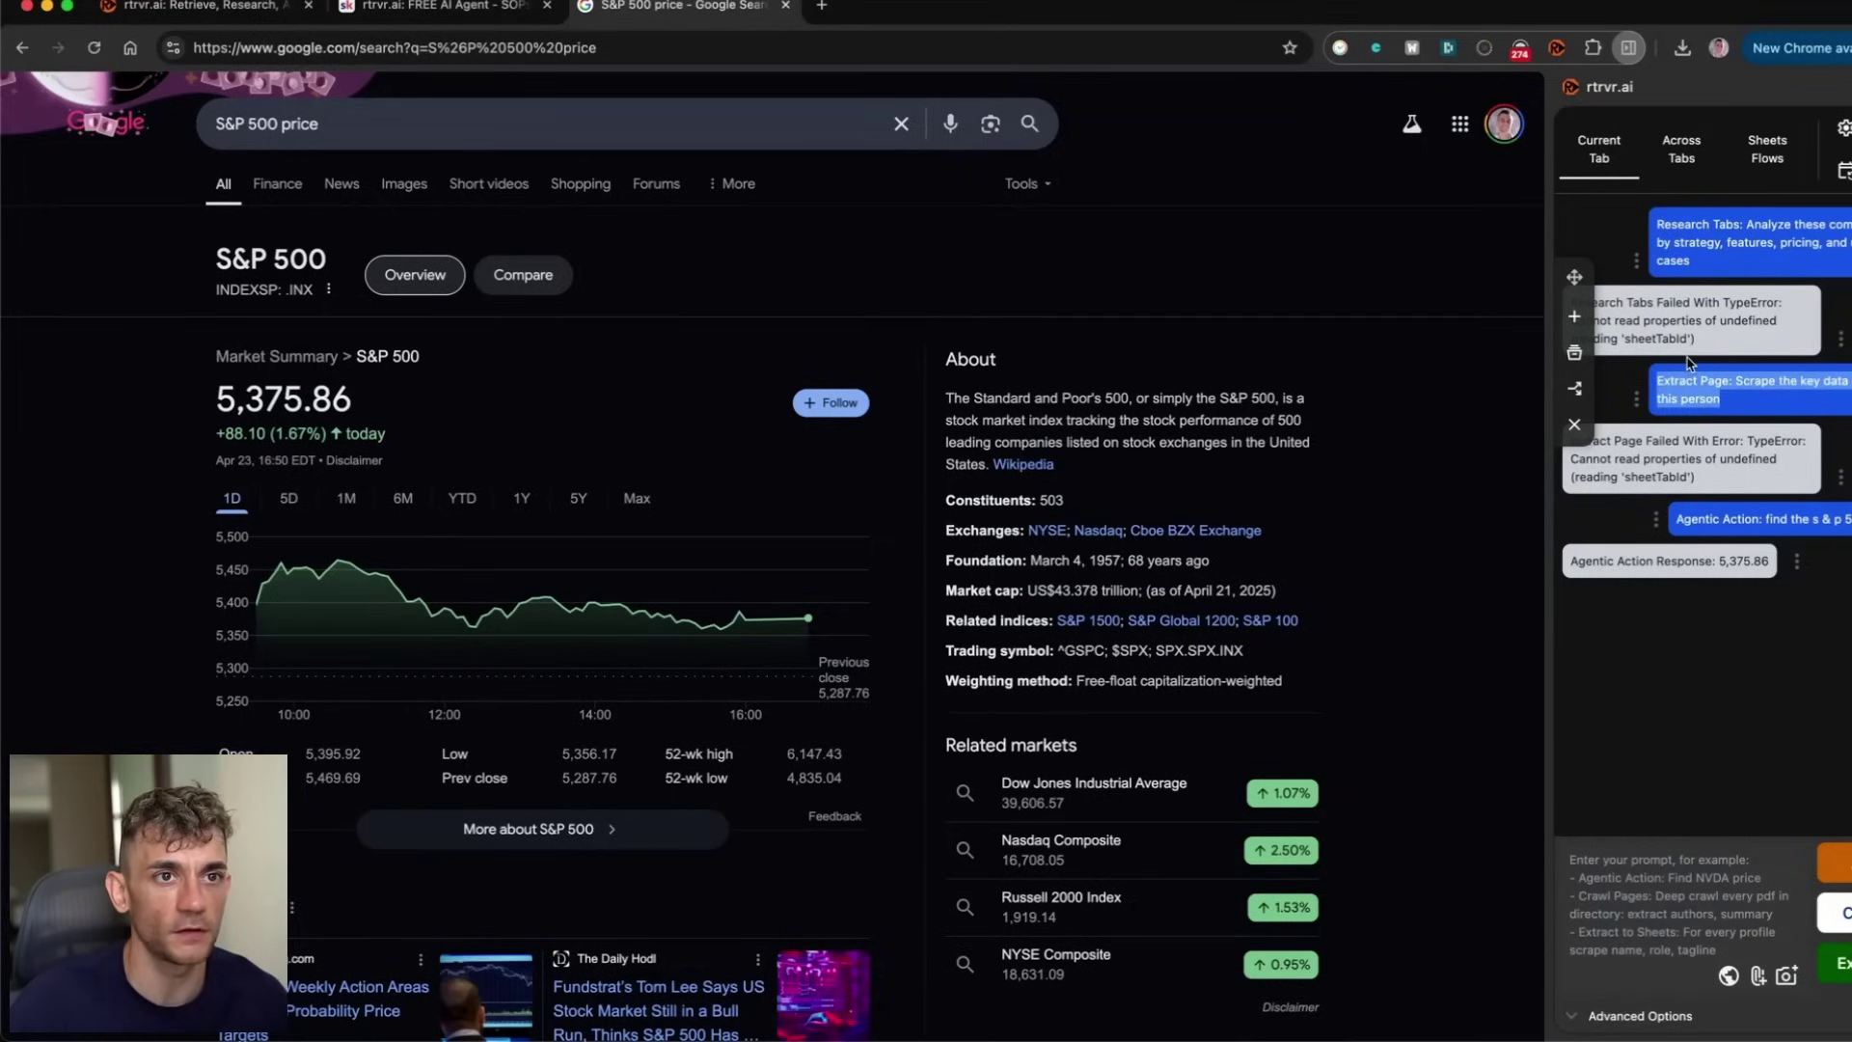
left_click_drag(1676, 518, 1851, 519)
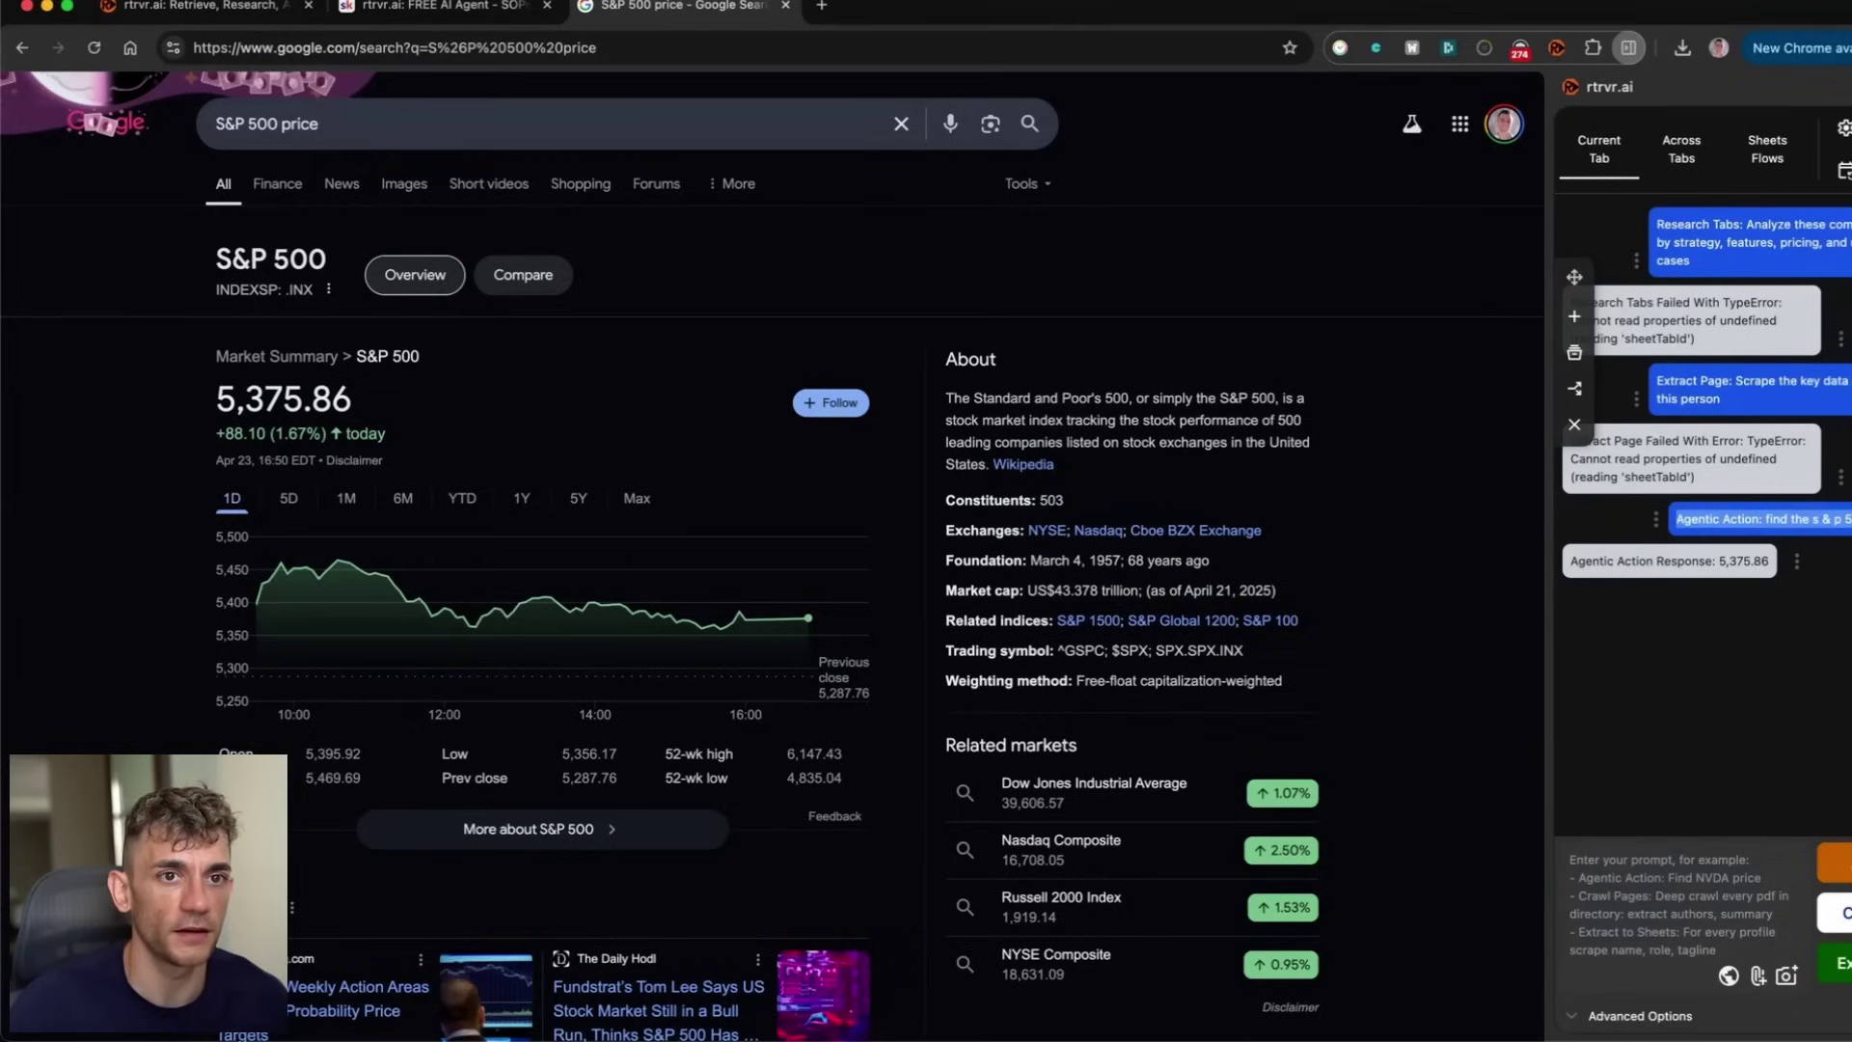
left_click(1702, 861)
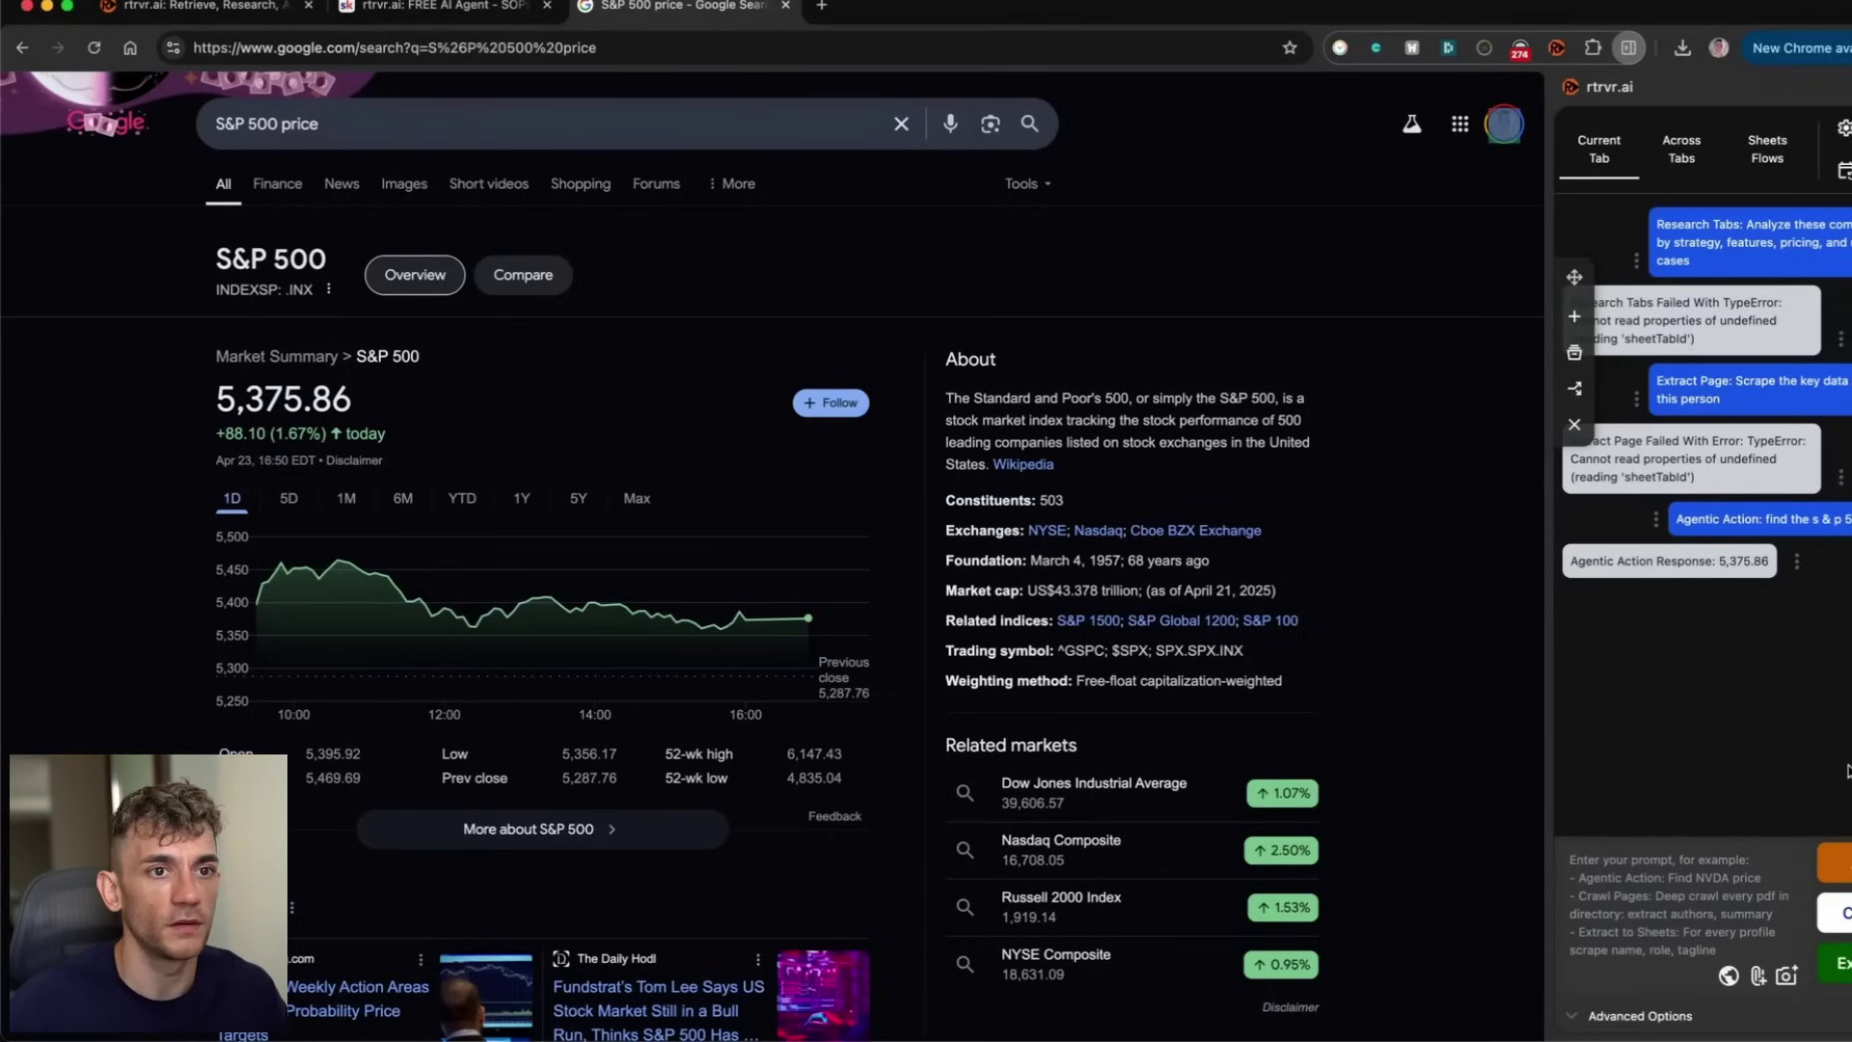
Step: Ask the agent to search linkedin.com for CEOs who run an SEO agency
type("search linkedin.com for CEO")
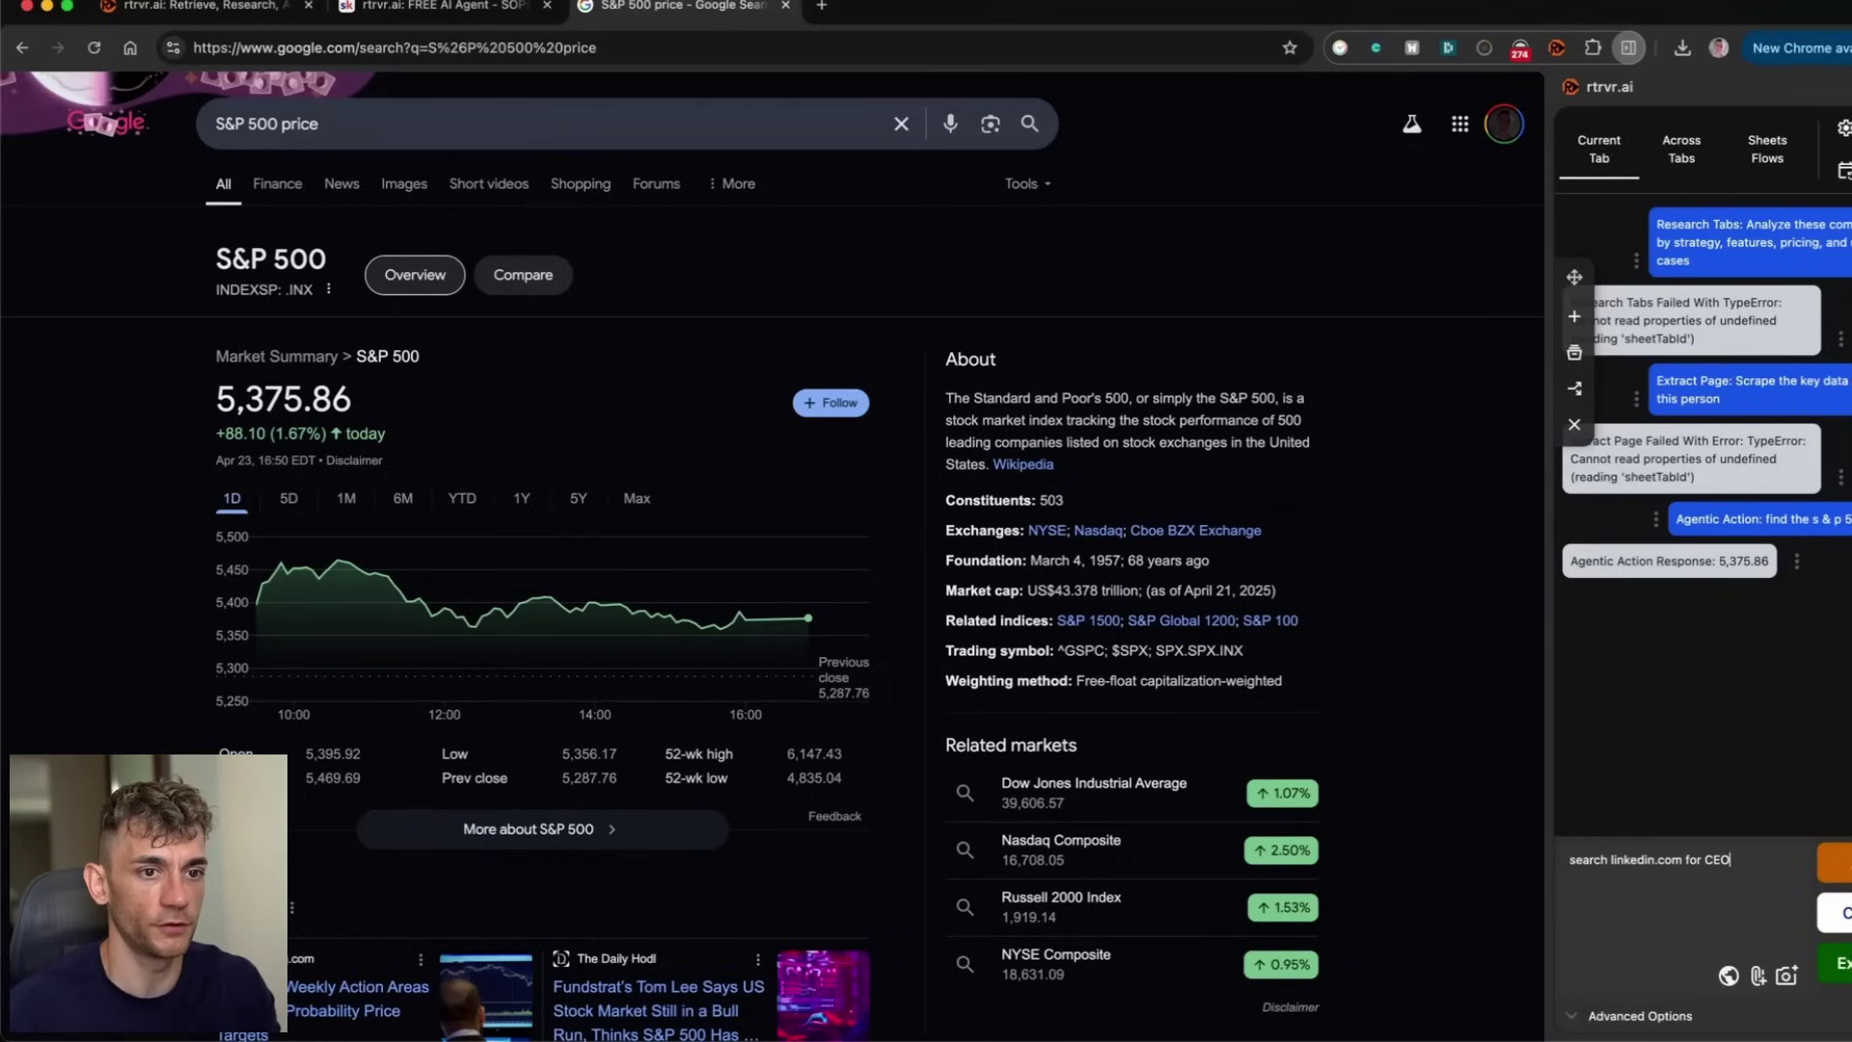
type("s who run")
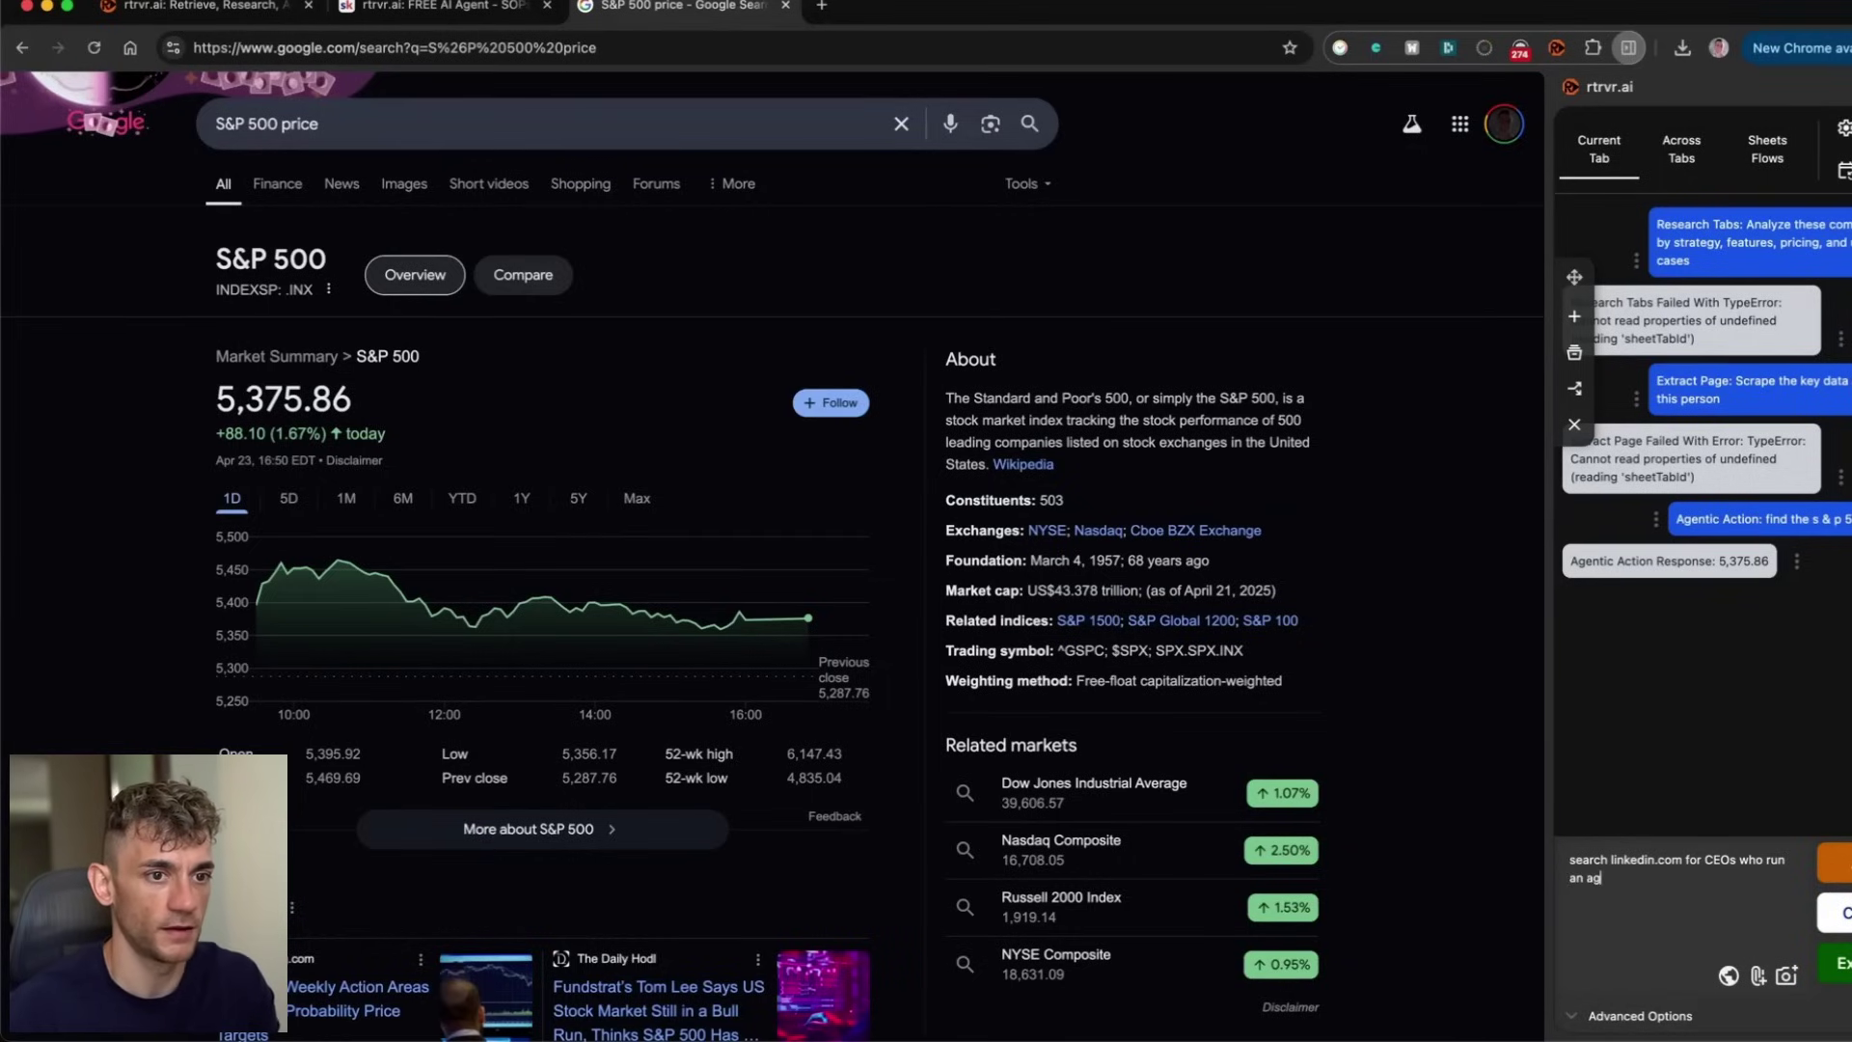
type(" an SEO agency")
key("Return")
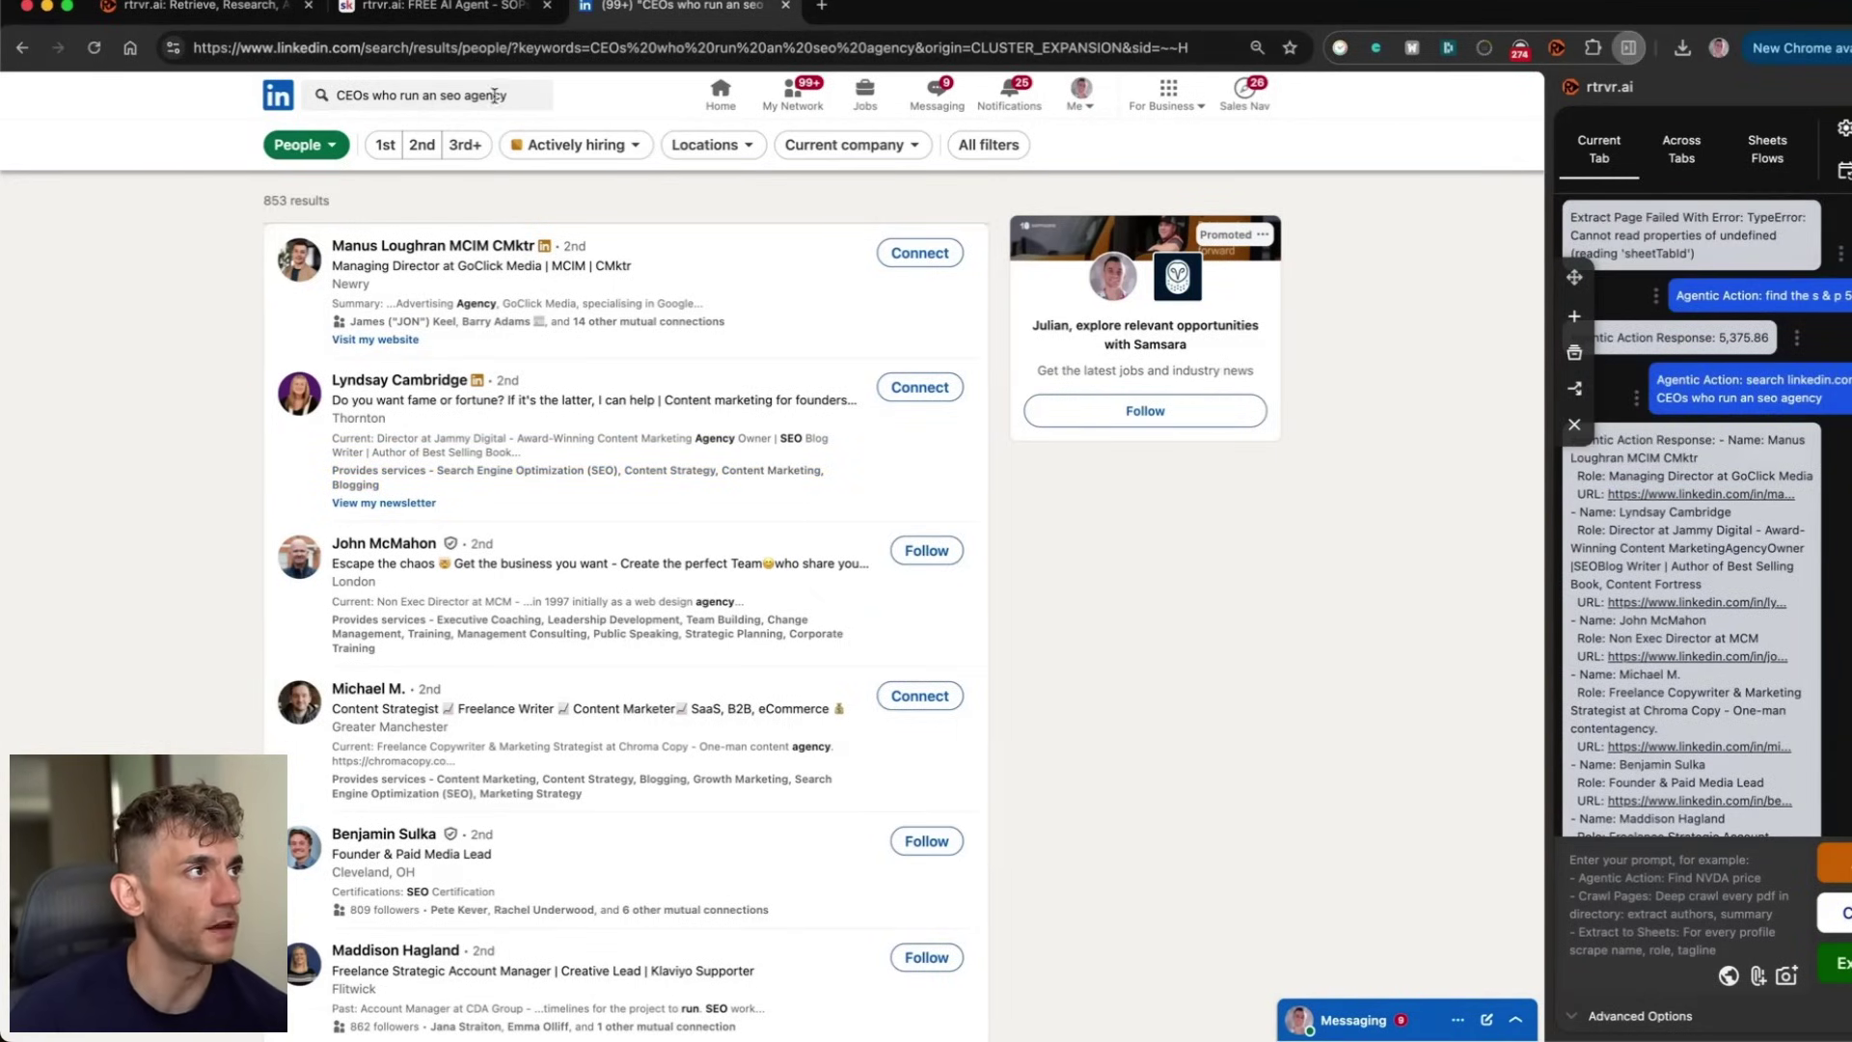
left_click_drag(535, 94, 307, 95)
left_click(1109, 535)
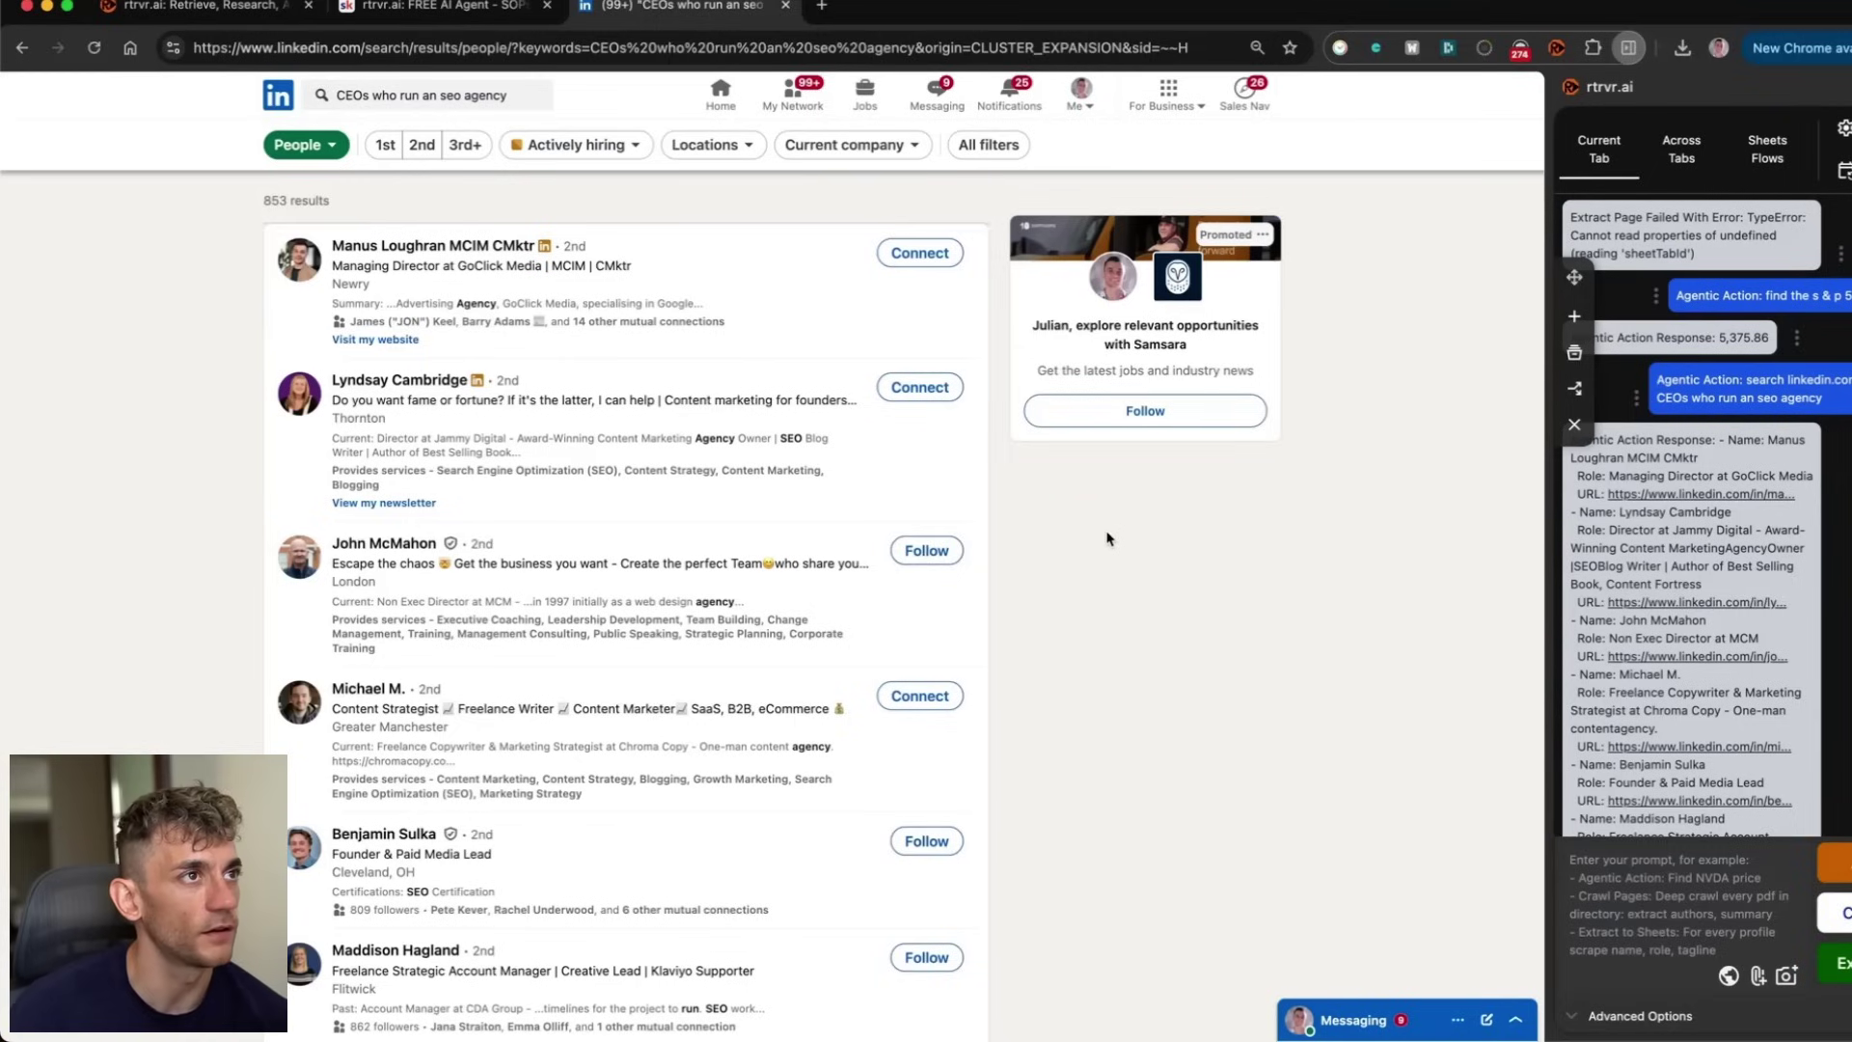
scroll(1706, 466, "down", 2)
scroll(1696, 461, "down", 8)
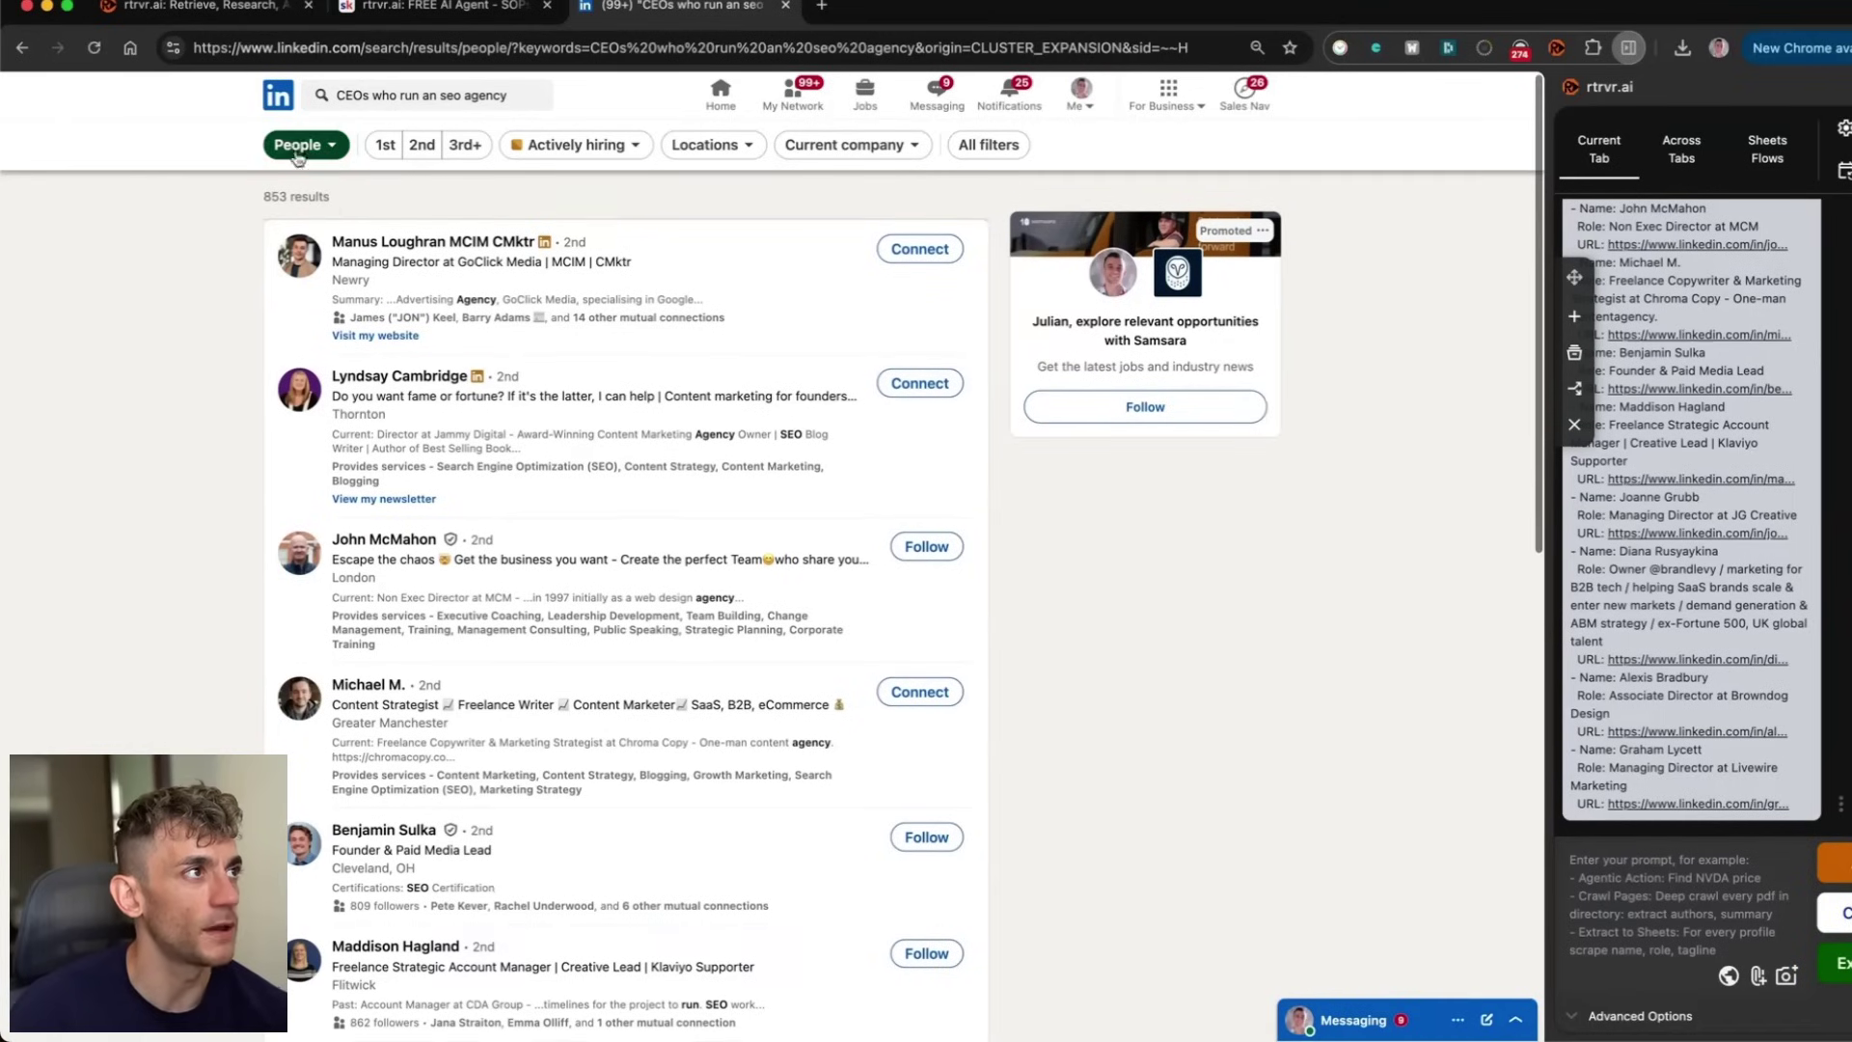
scroll(434, 345, "down", 1)
scroll(434, 375, "down", 8)
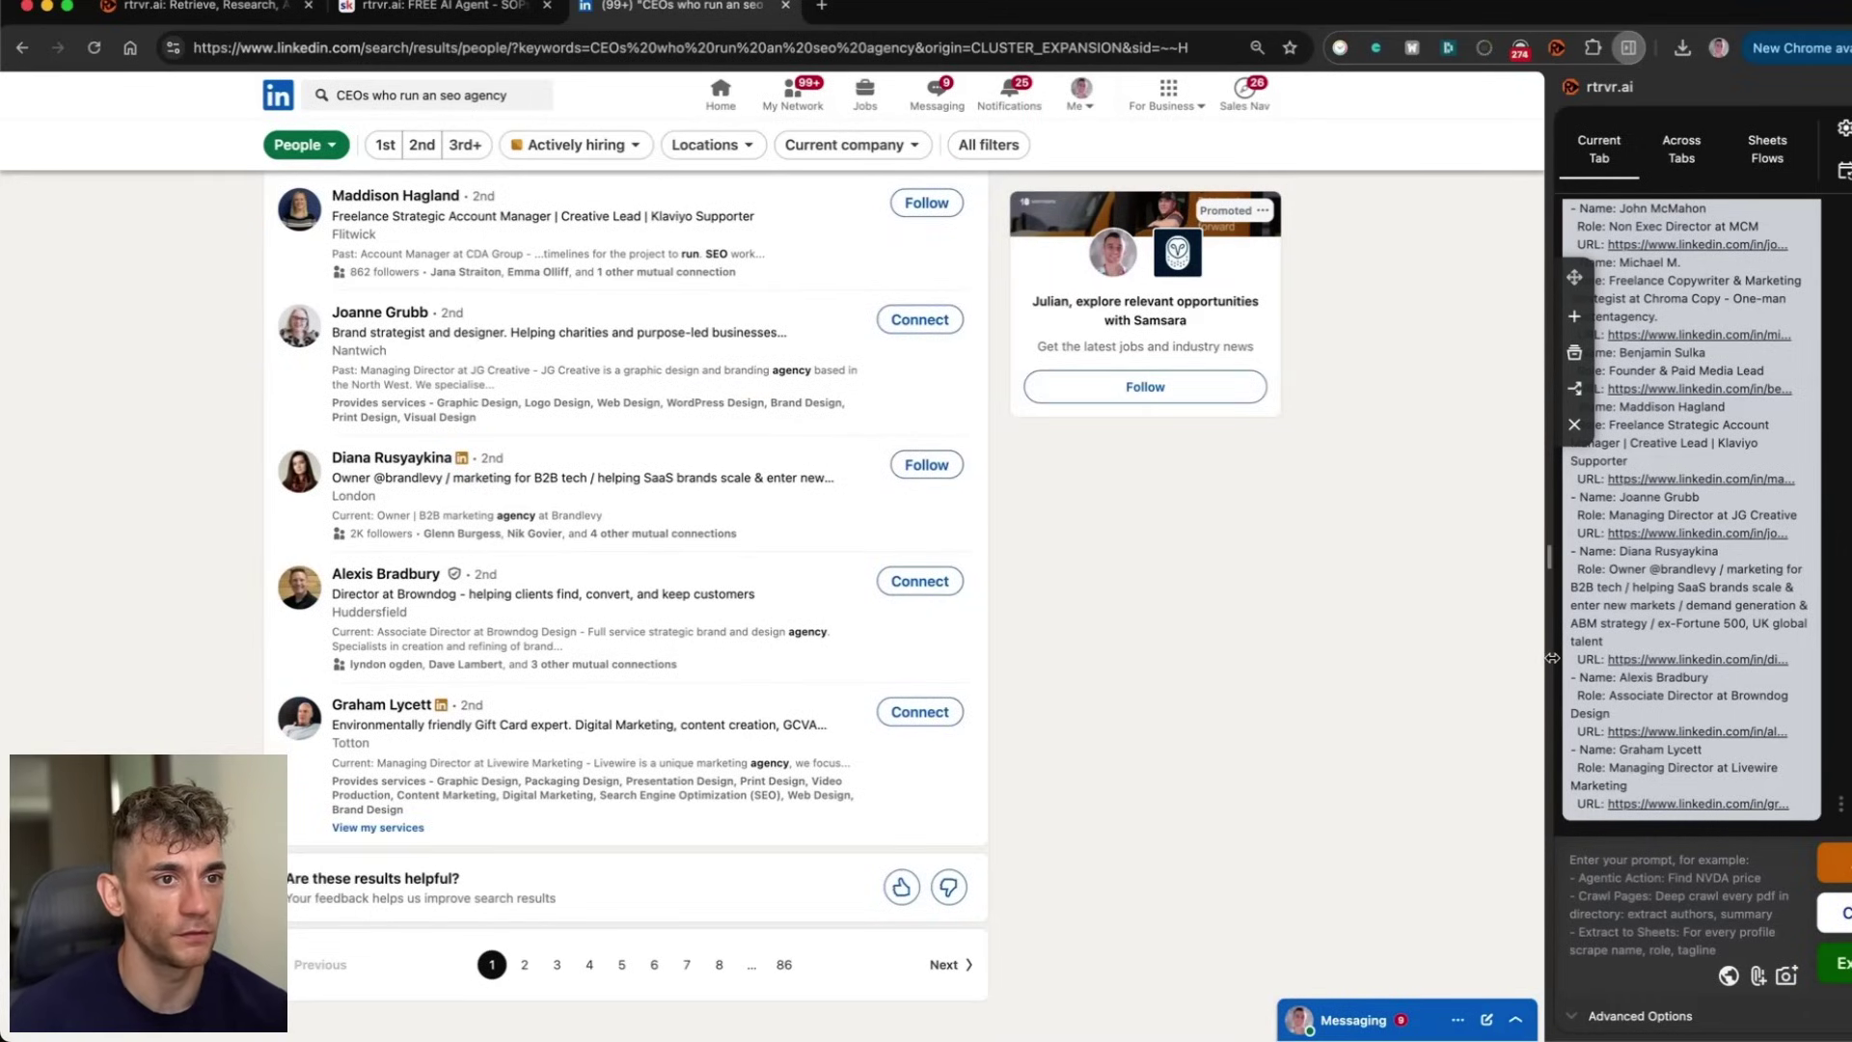
Step: Widen the agent panel to read the listed names, roles and profile URLs
left_click_drag(1551, 658, 1152, 658)
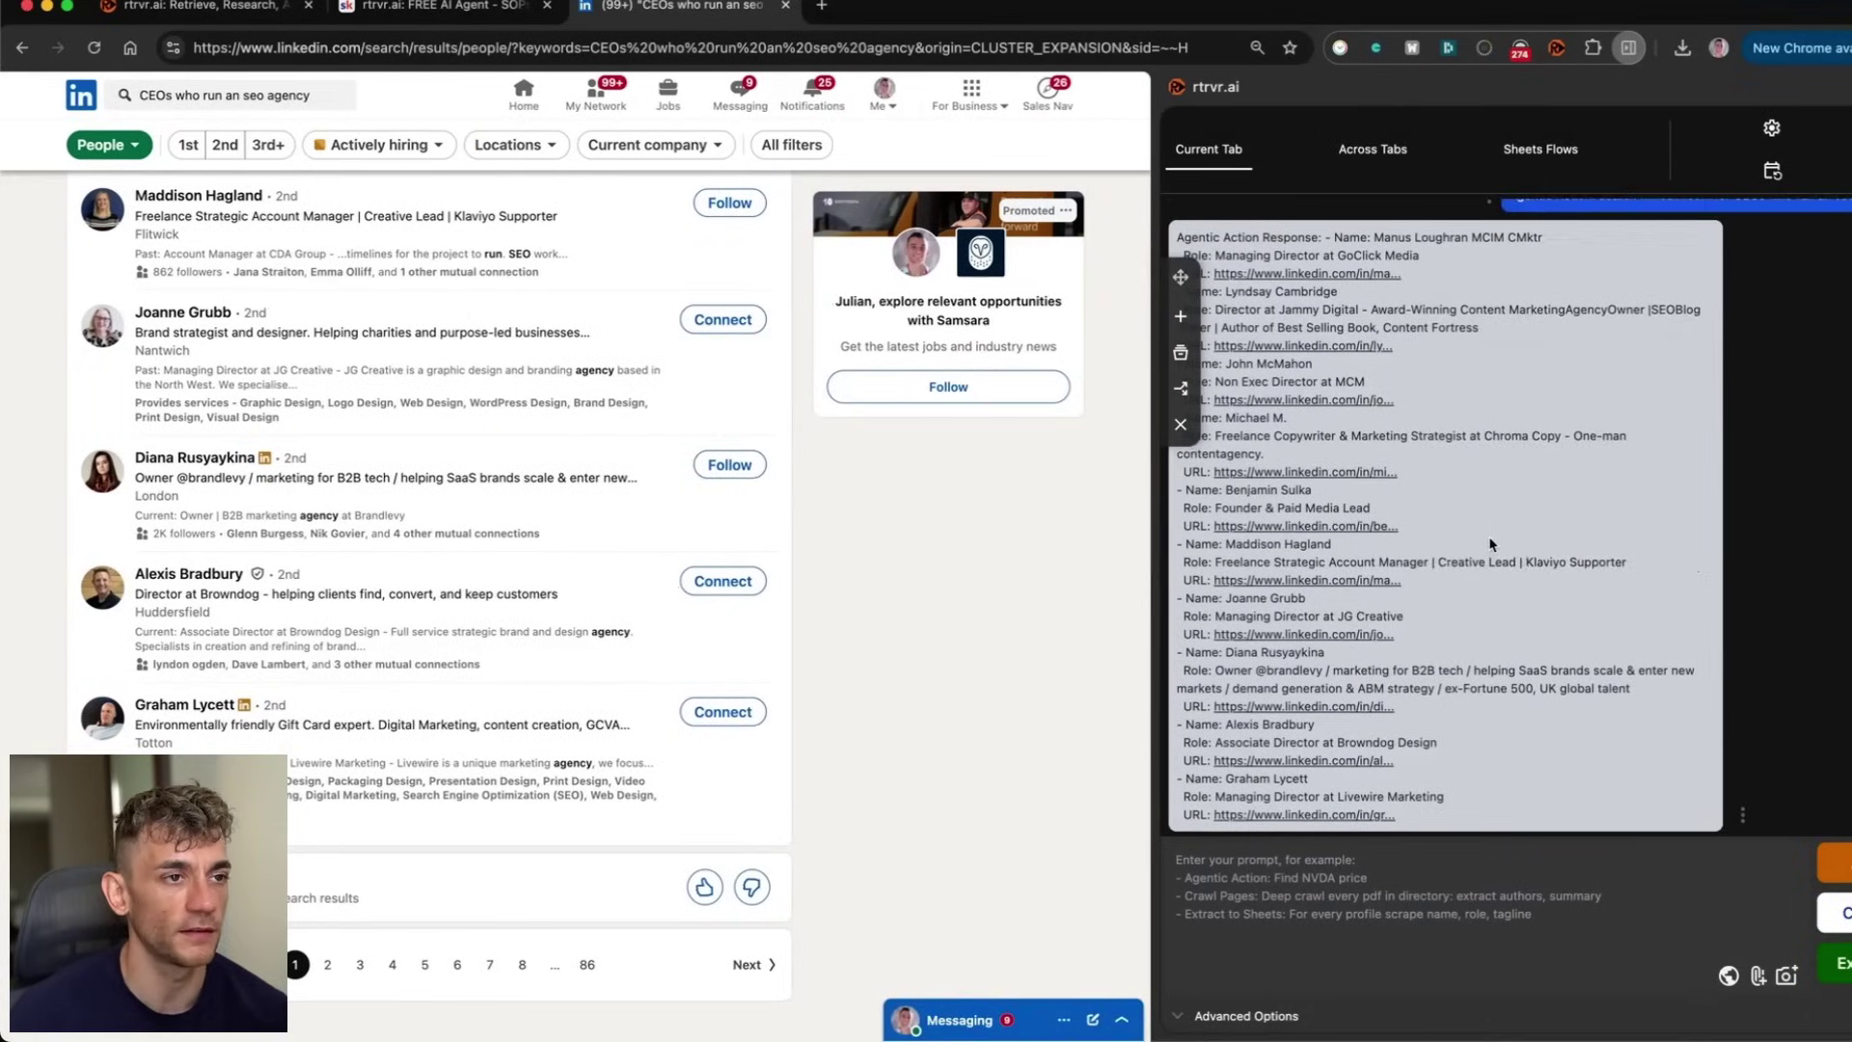
scroll(1490, 545, "down", 1)
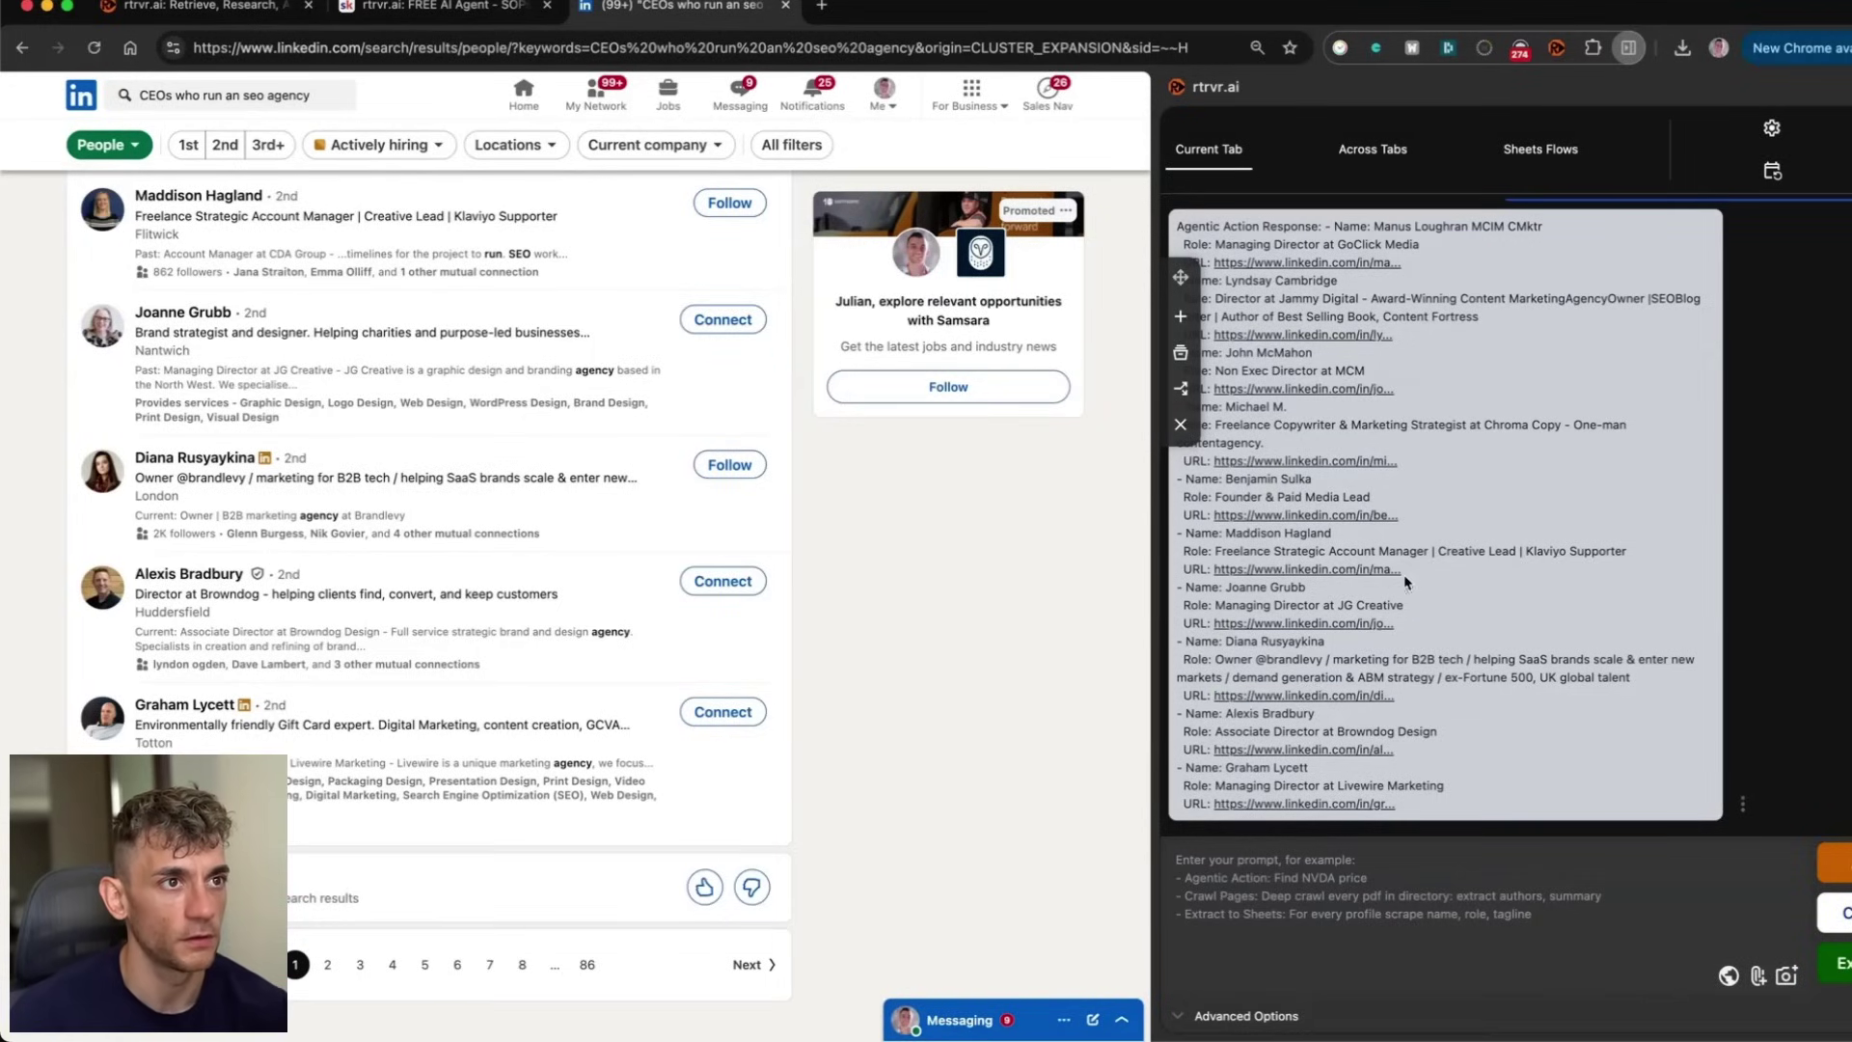
scroll(1407, 577, "up", 2)
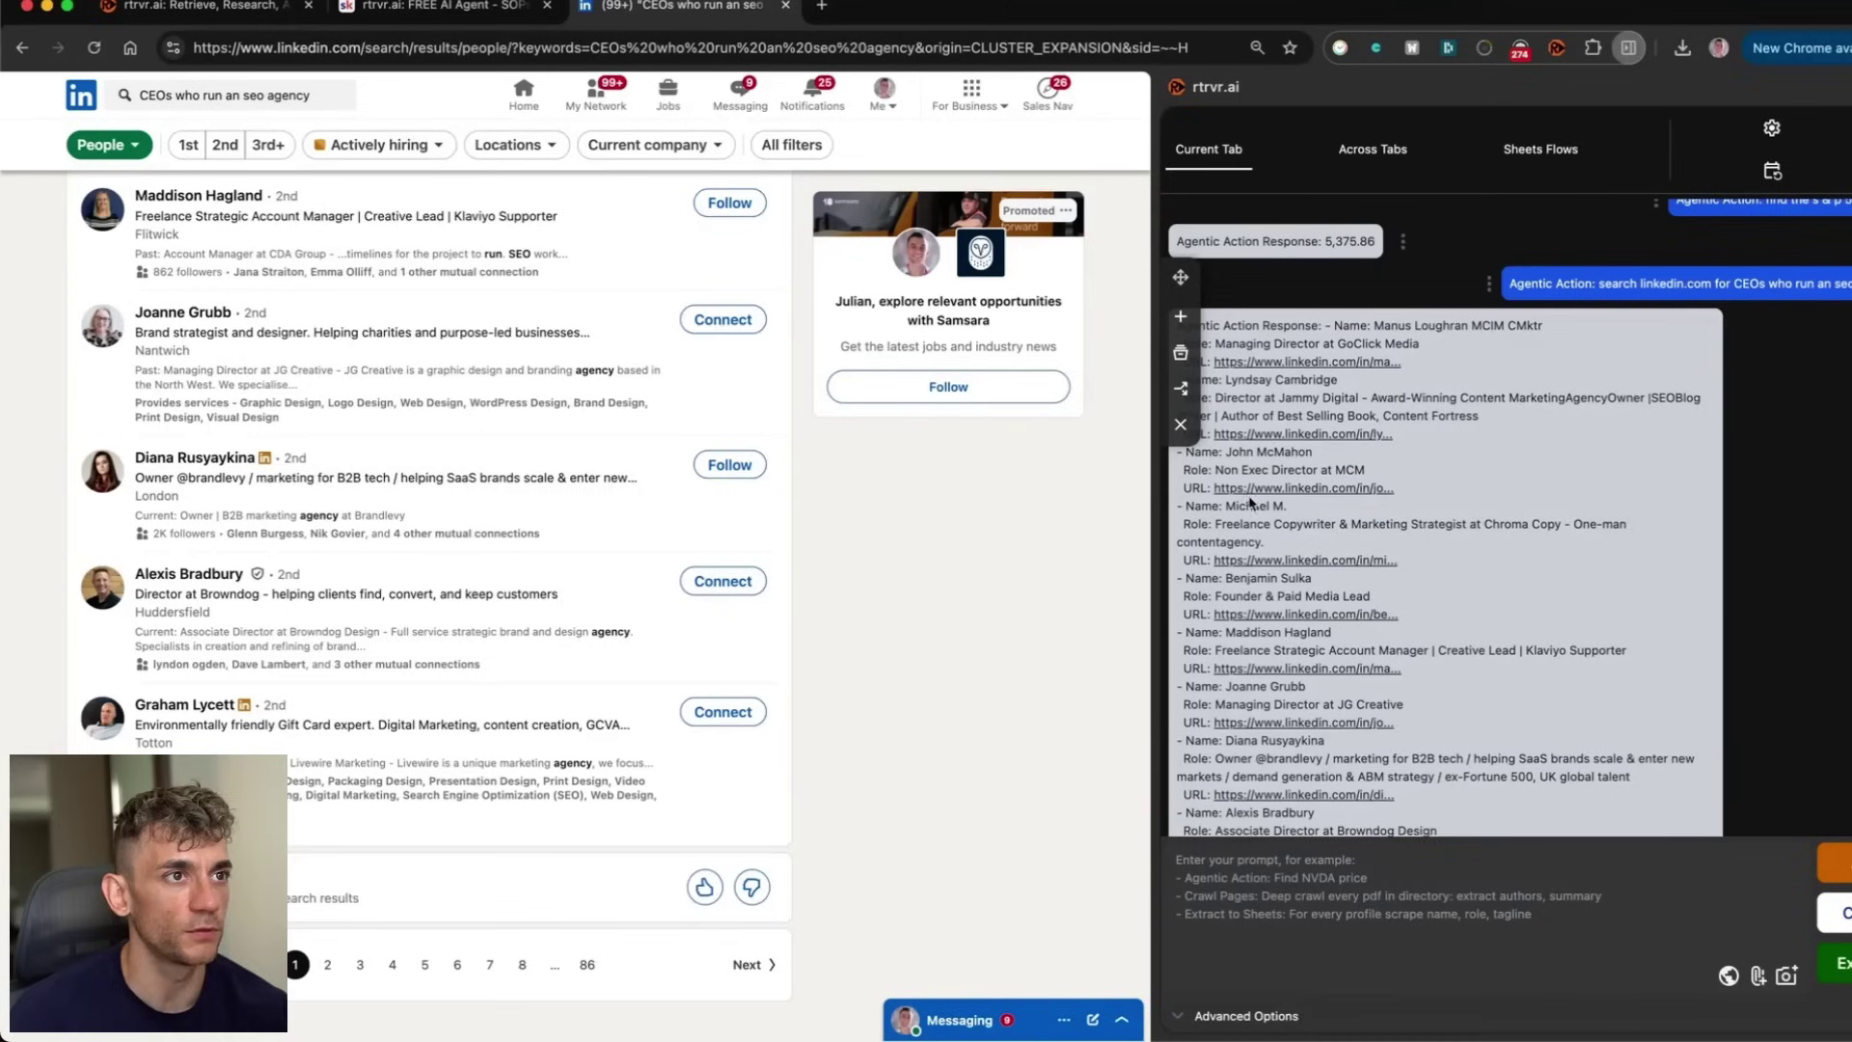
scroll(1564, 614, "down", 2)
left_click(1315, 900)
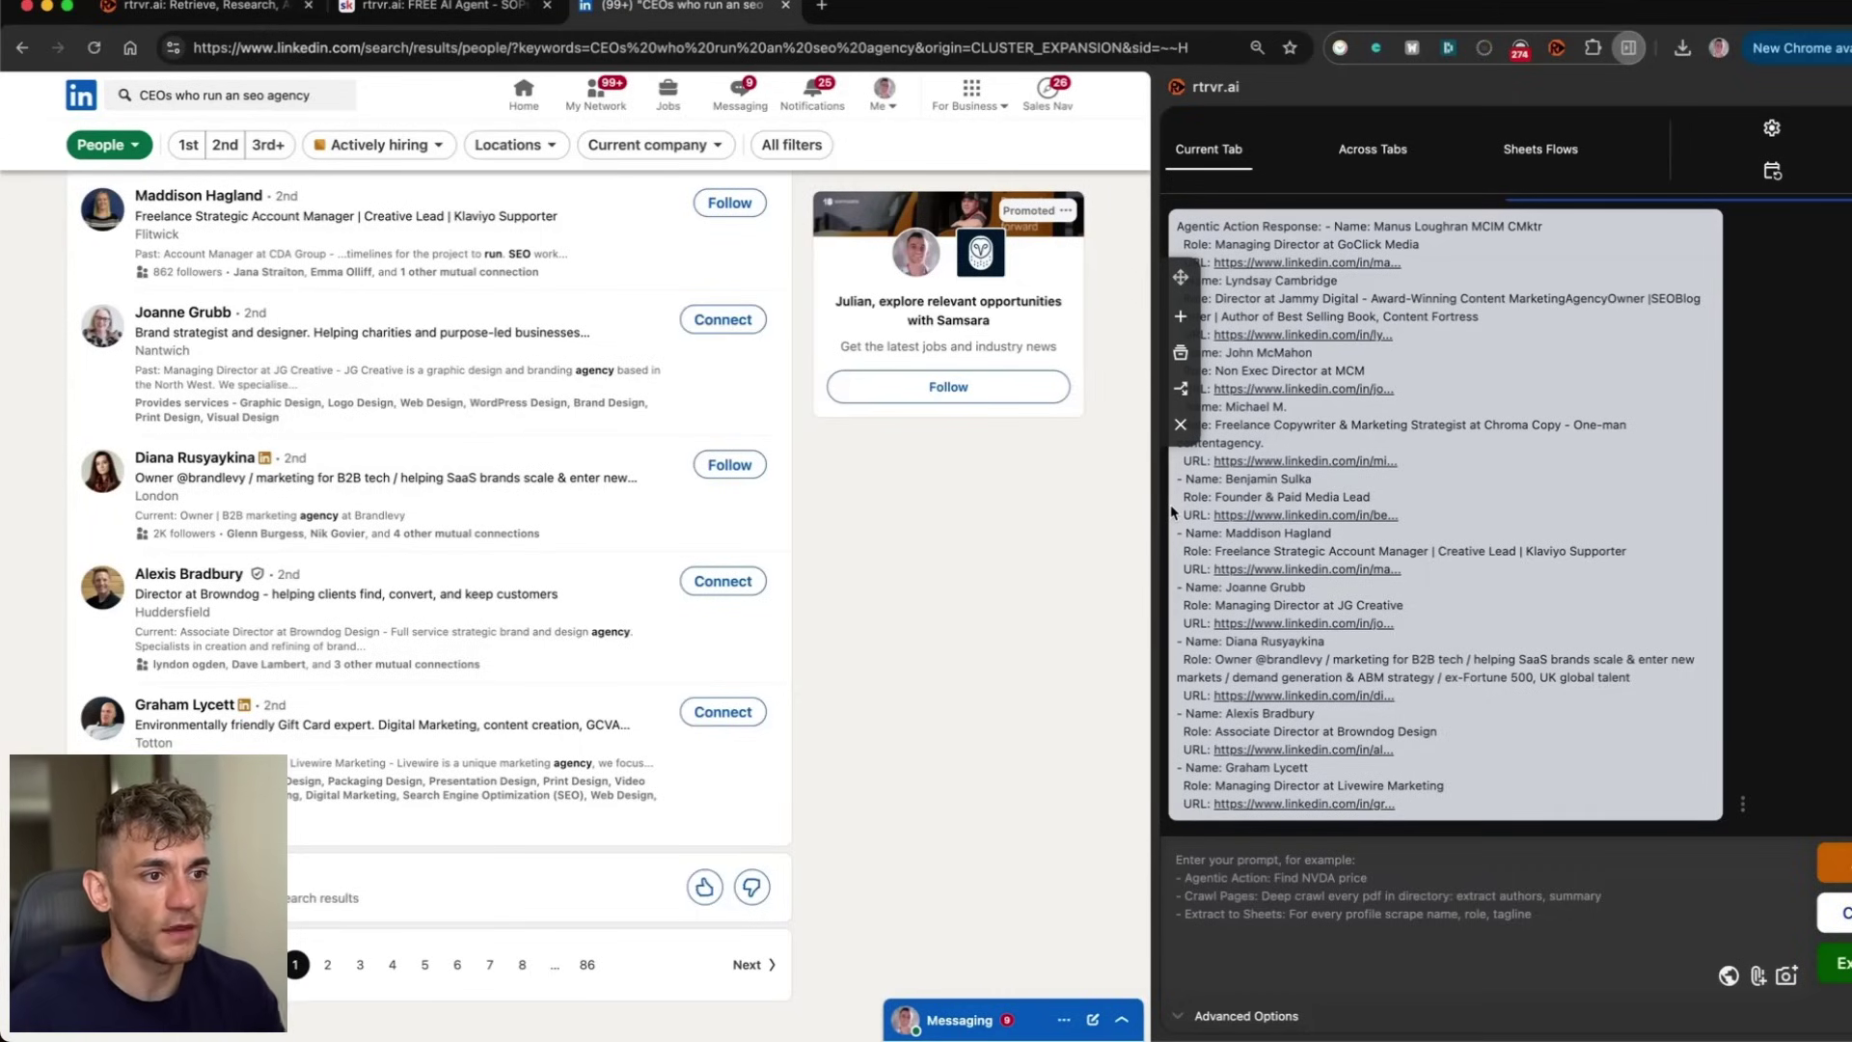
Step: Ask the agent to go to x.com and post an interesting AI quote, then view the post
type("go to x.com and")
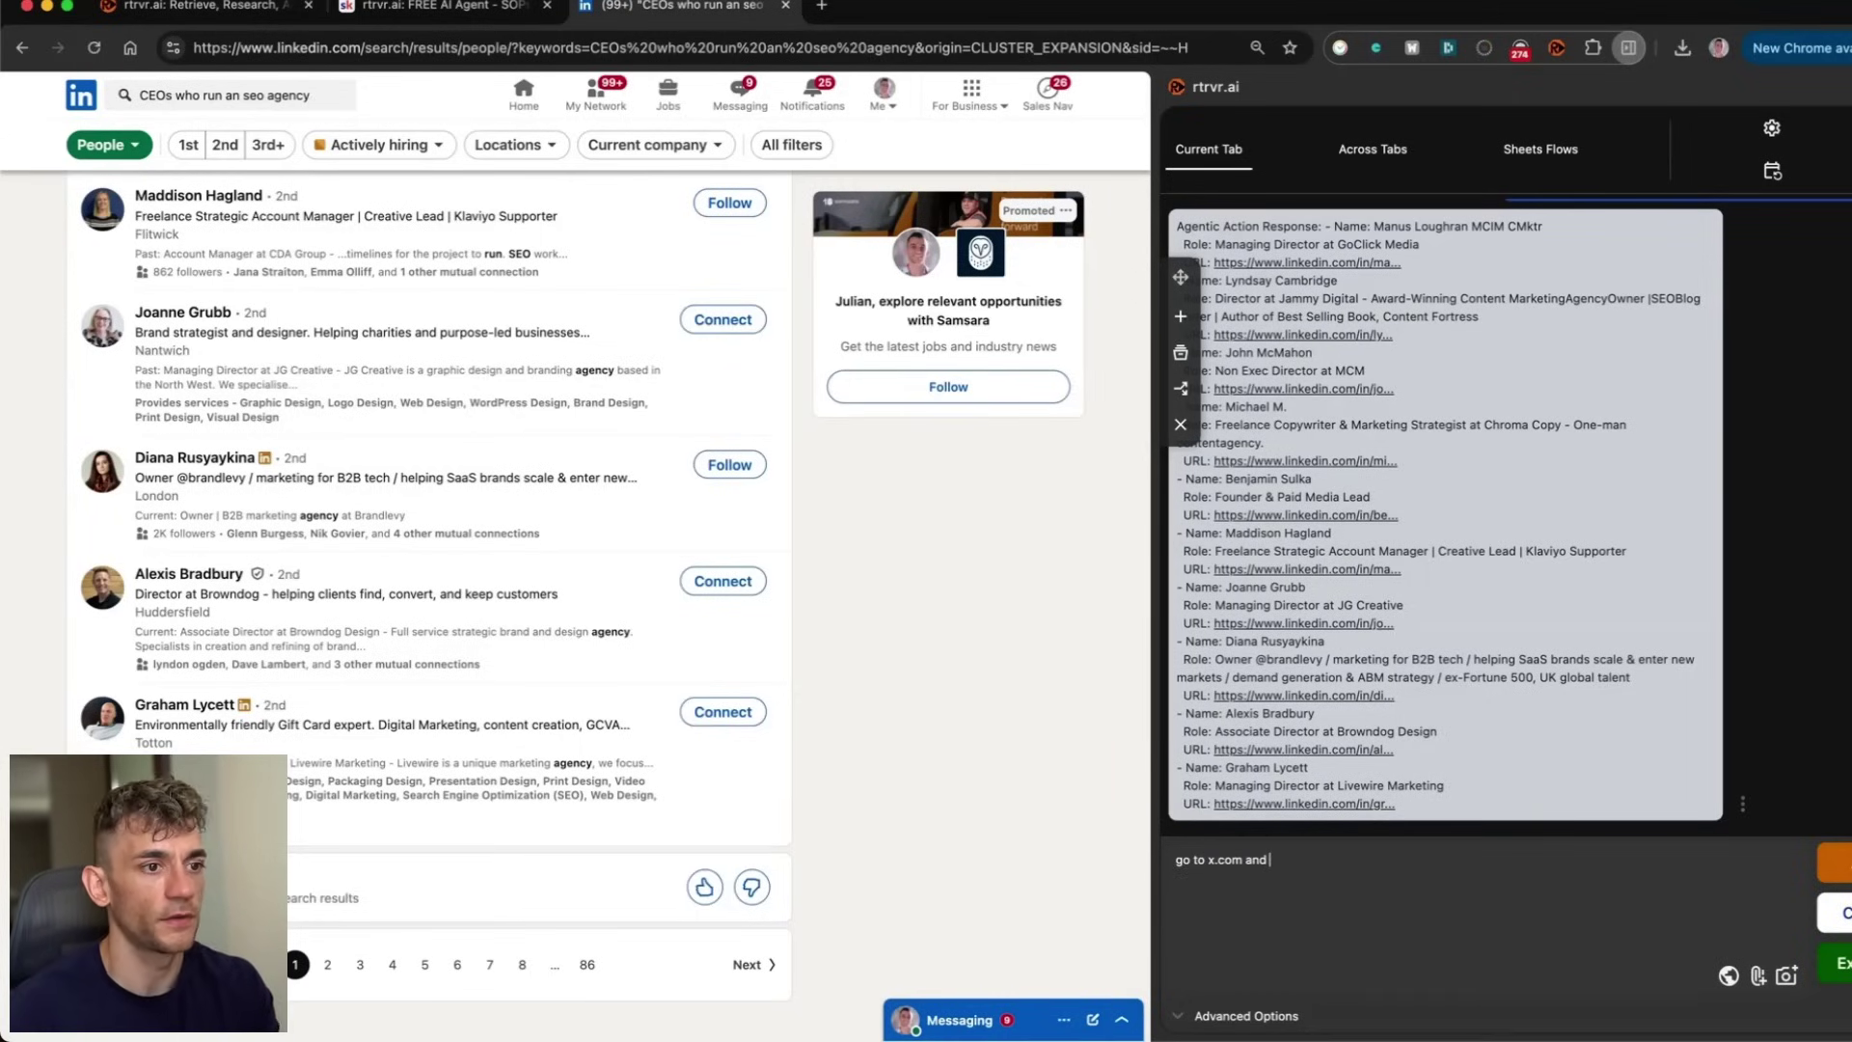
type(" post an interesting quote about AI")
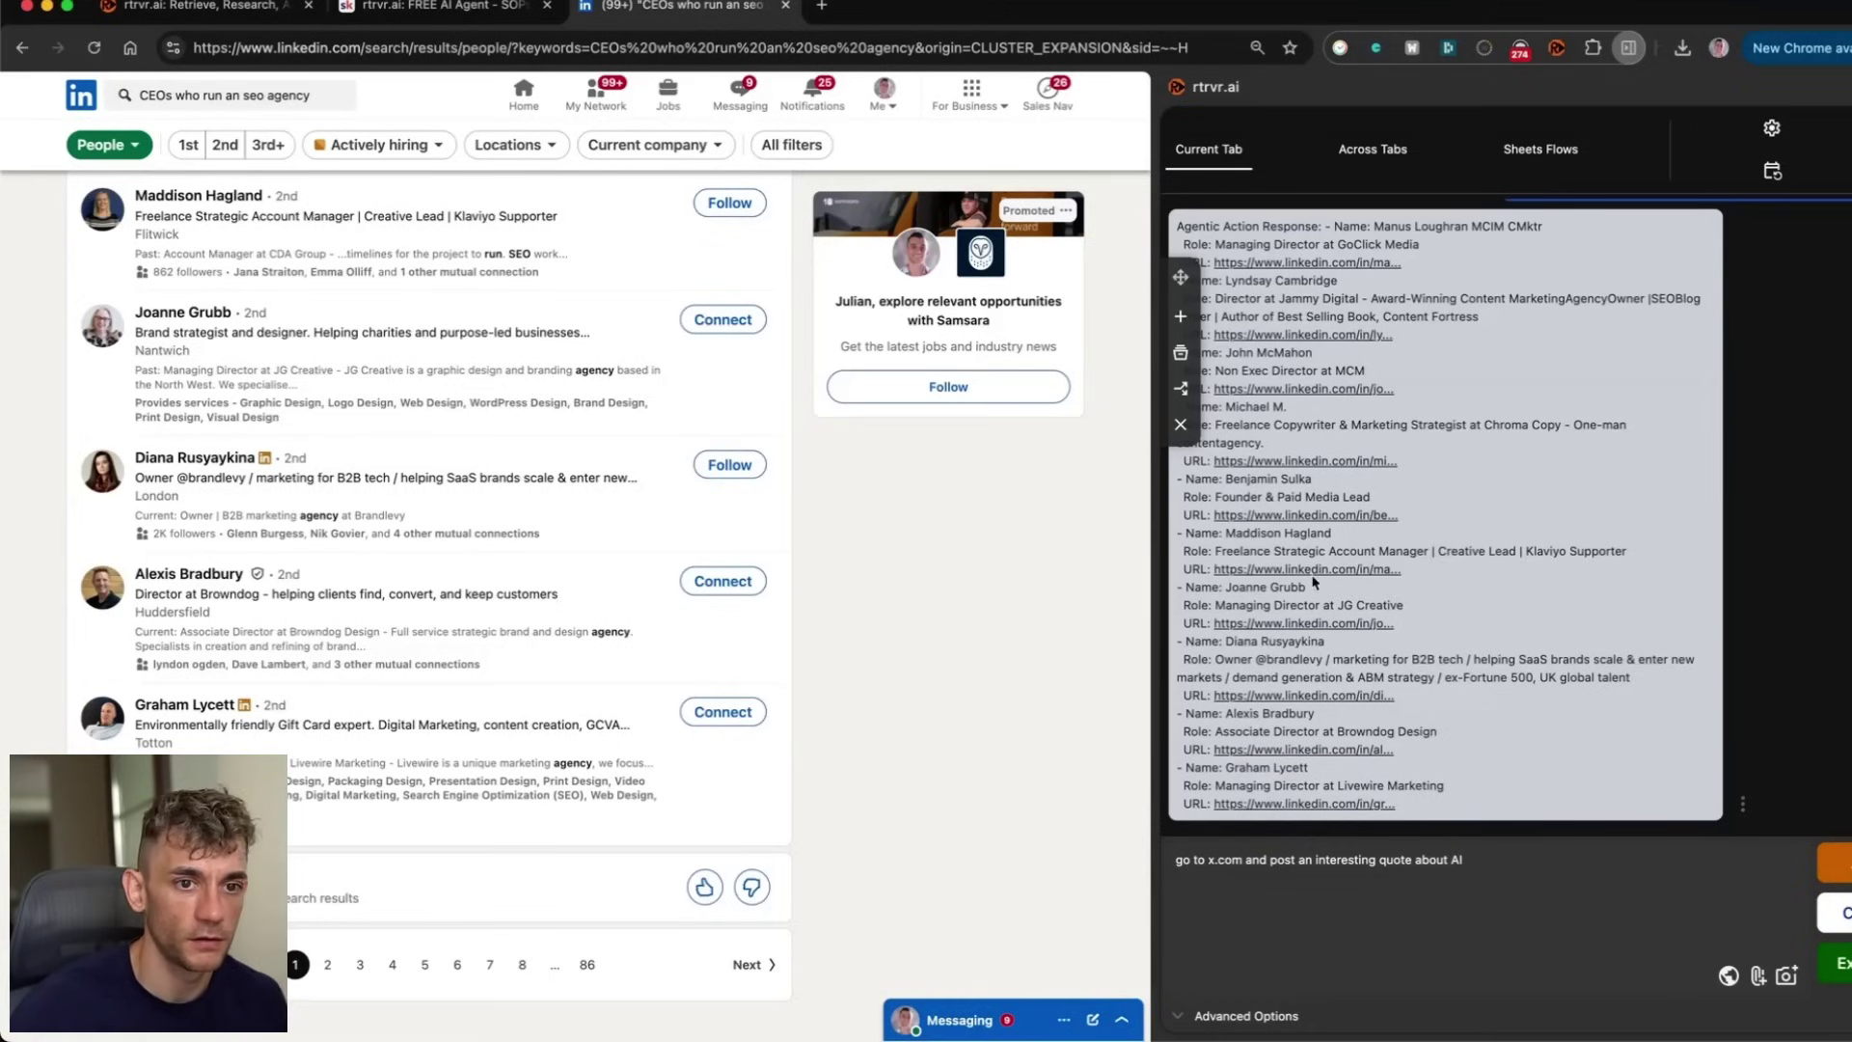
left_click(1836, 860)
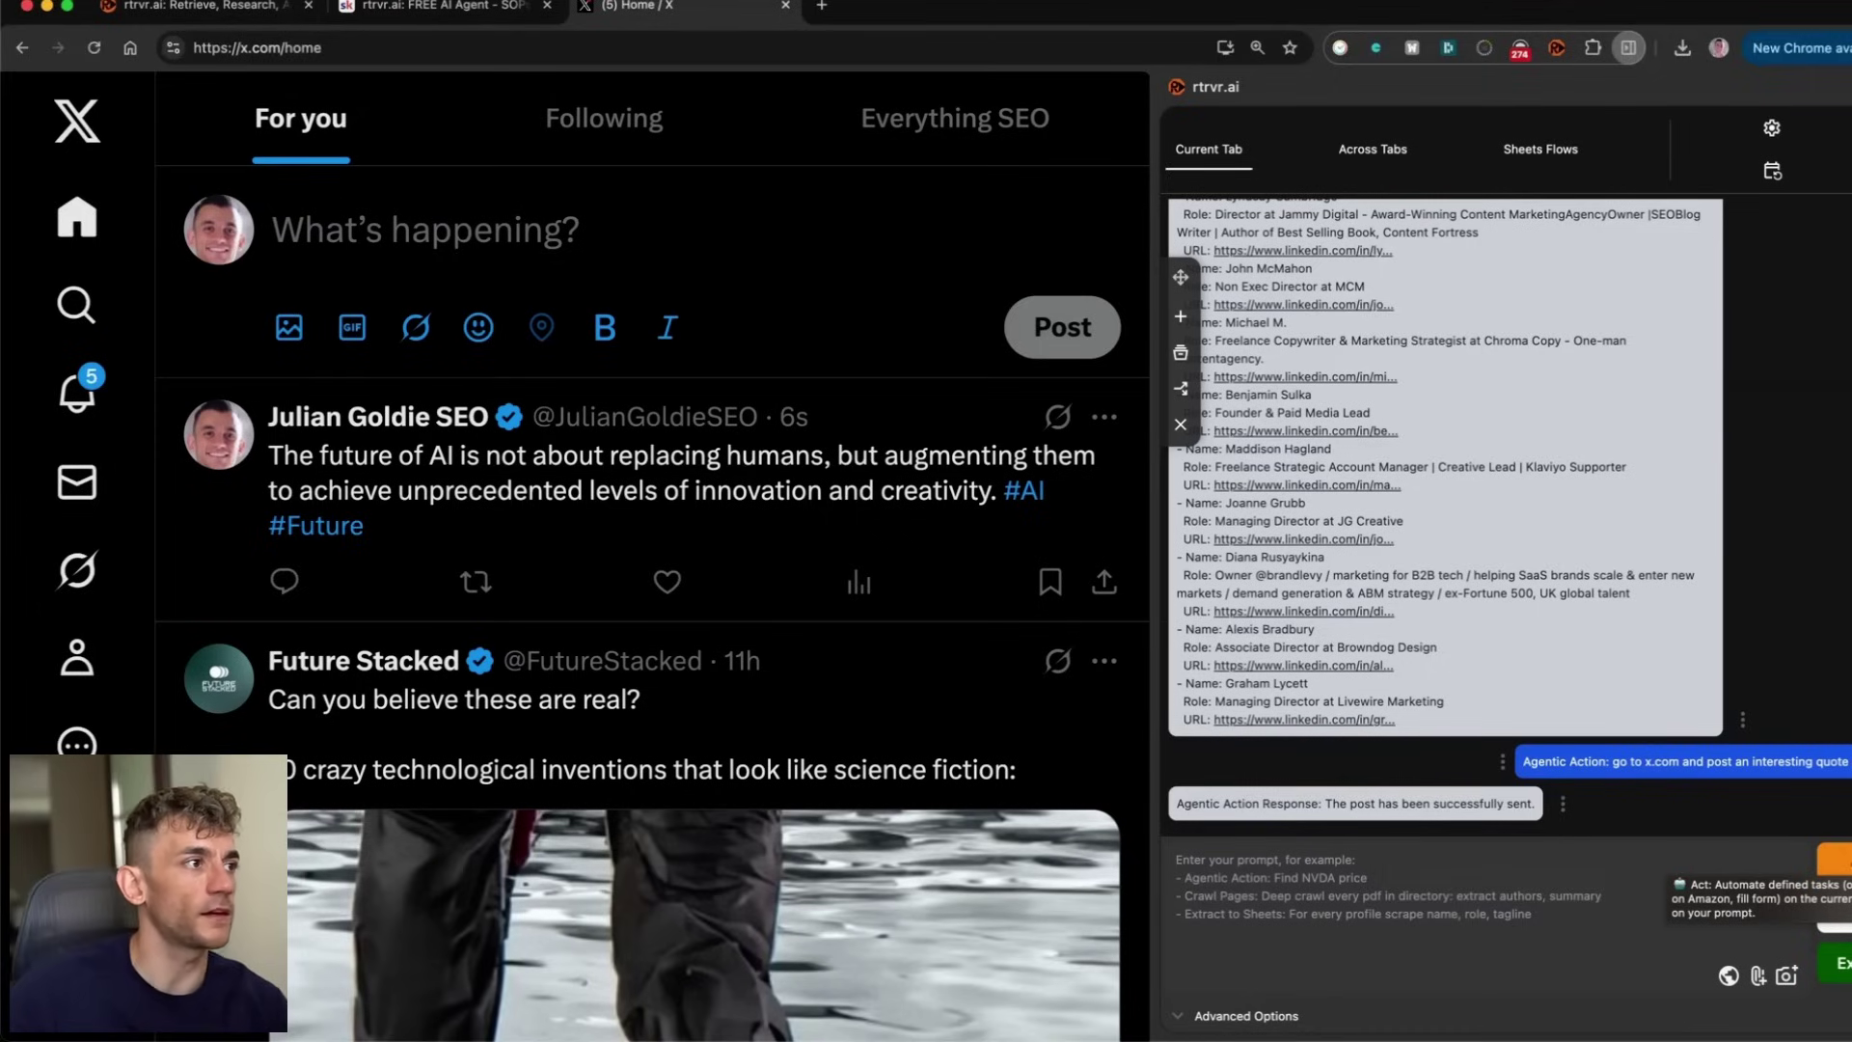
left_click(602, 459)
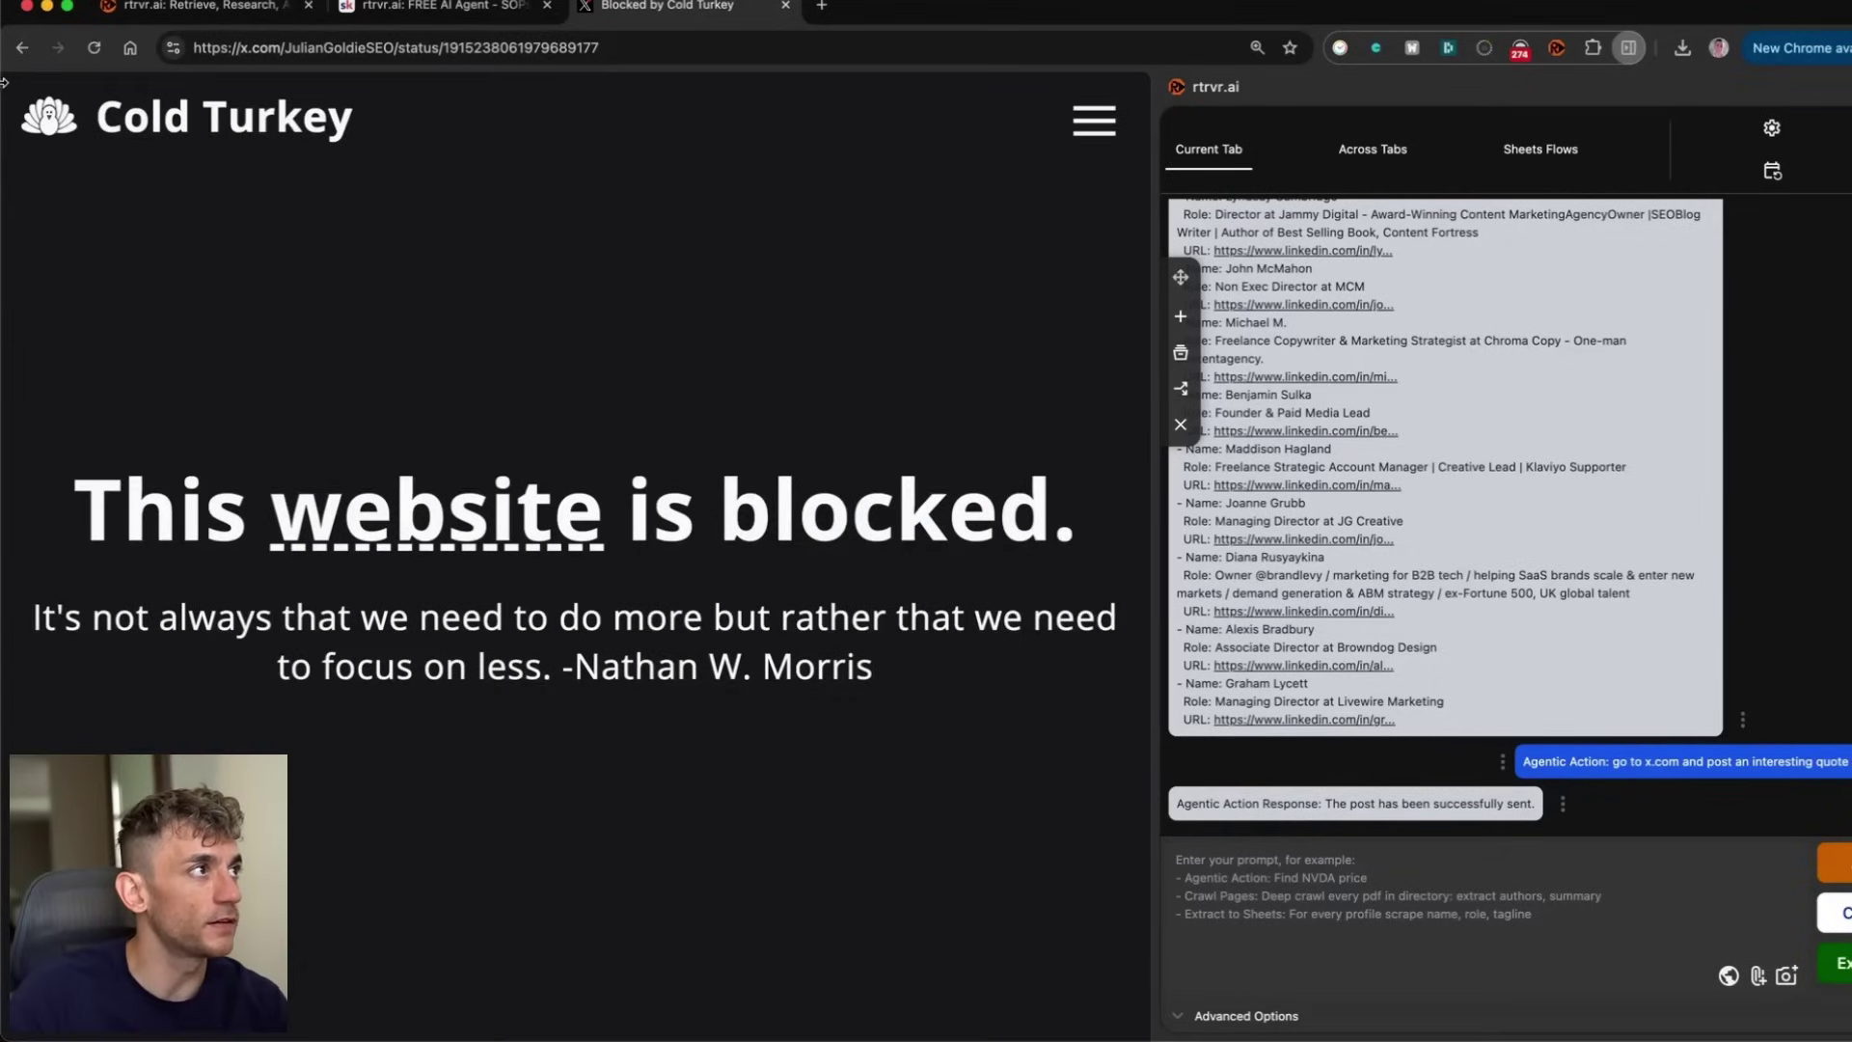
left_click(19, 50)
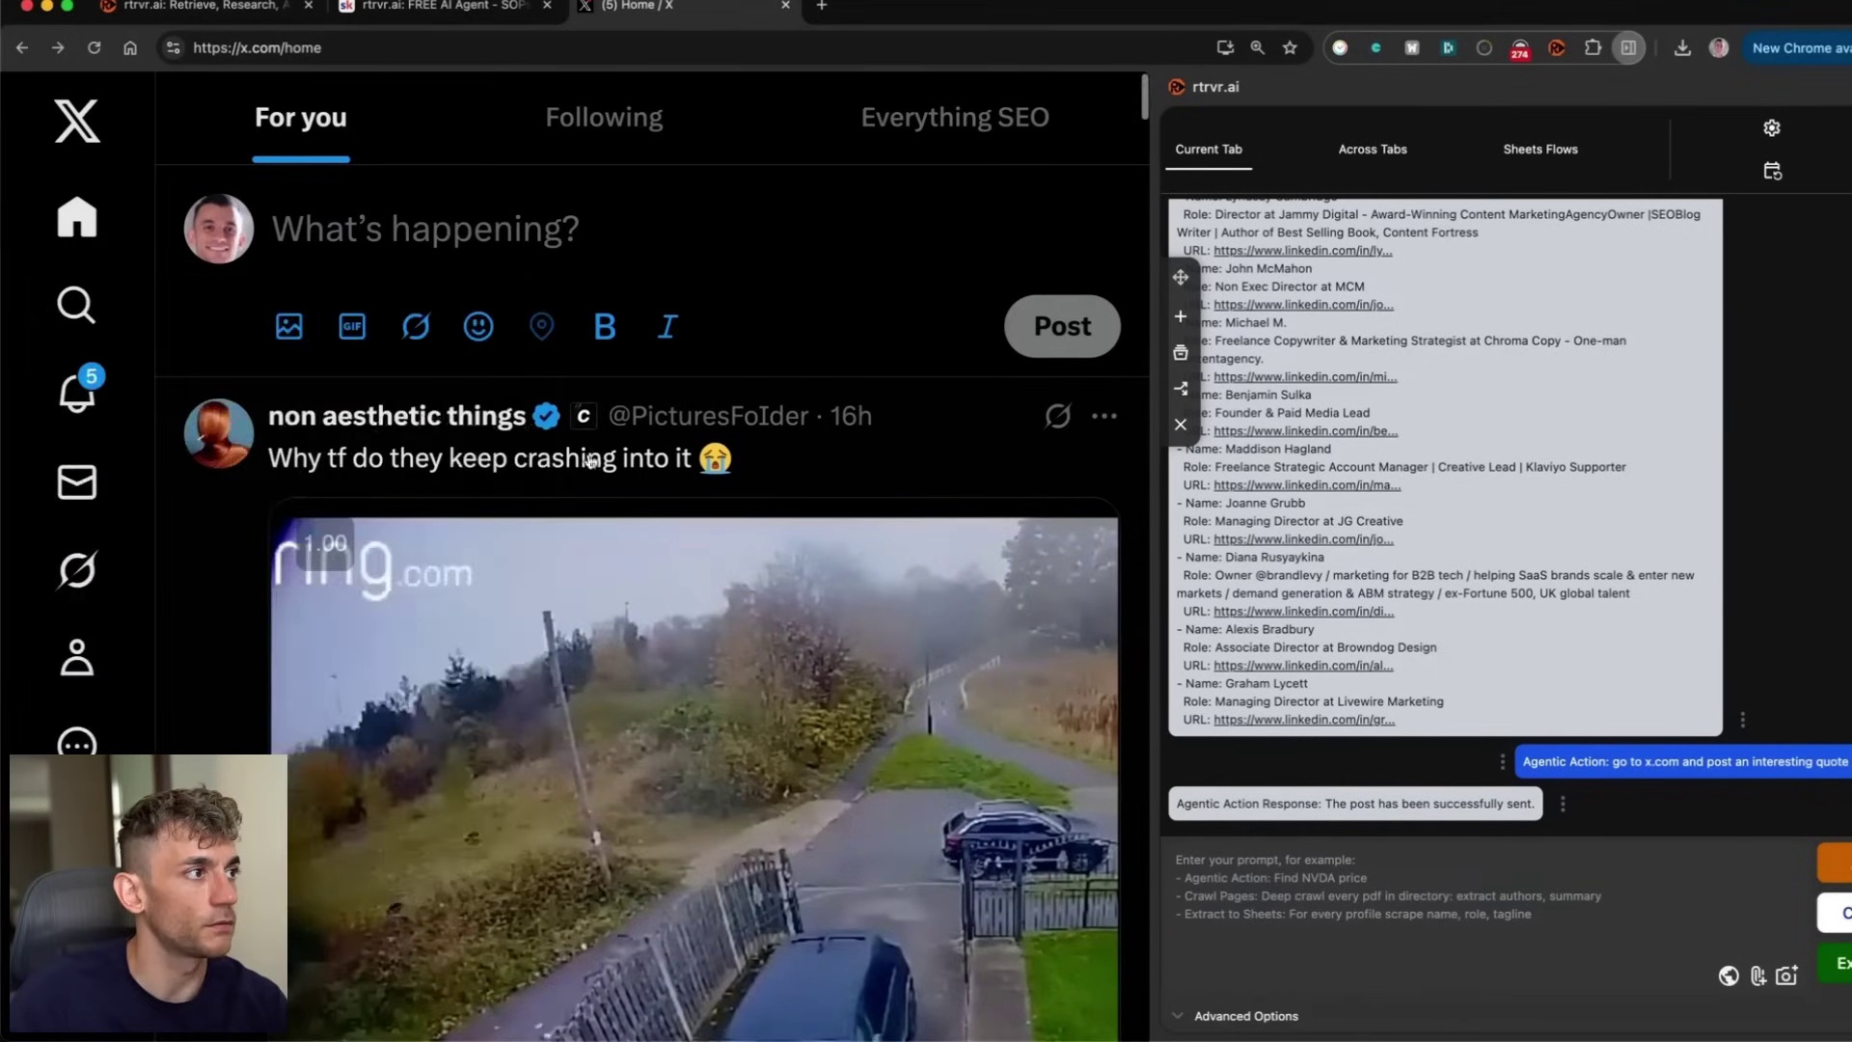
Step: Highlight the agent's post-sent confirmation message in the panel
scroll(675, 676, "down", 10)
left_click_drag(1540, 812, 1177, 806)
left_click(1179, 807)
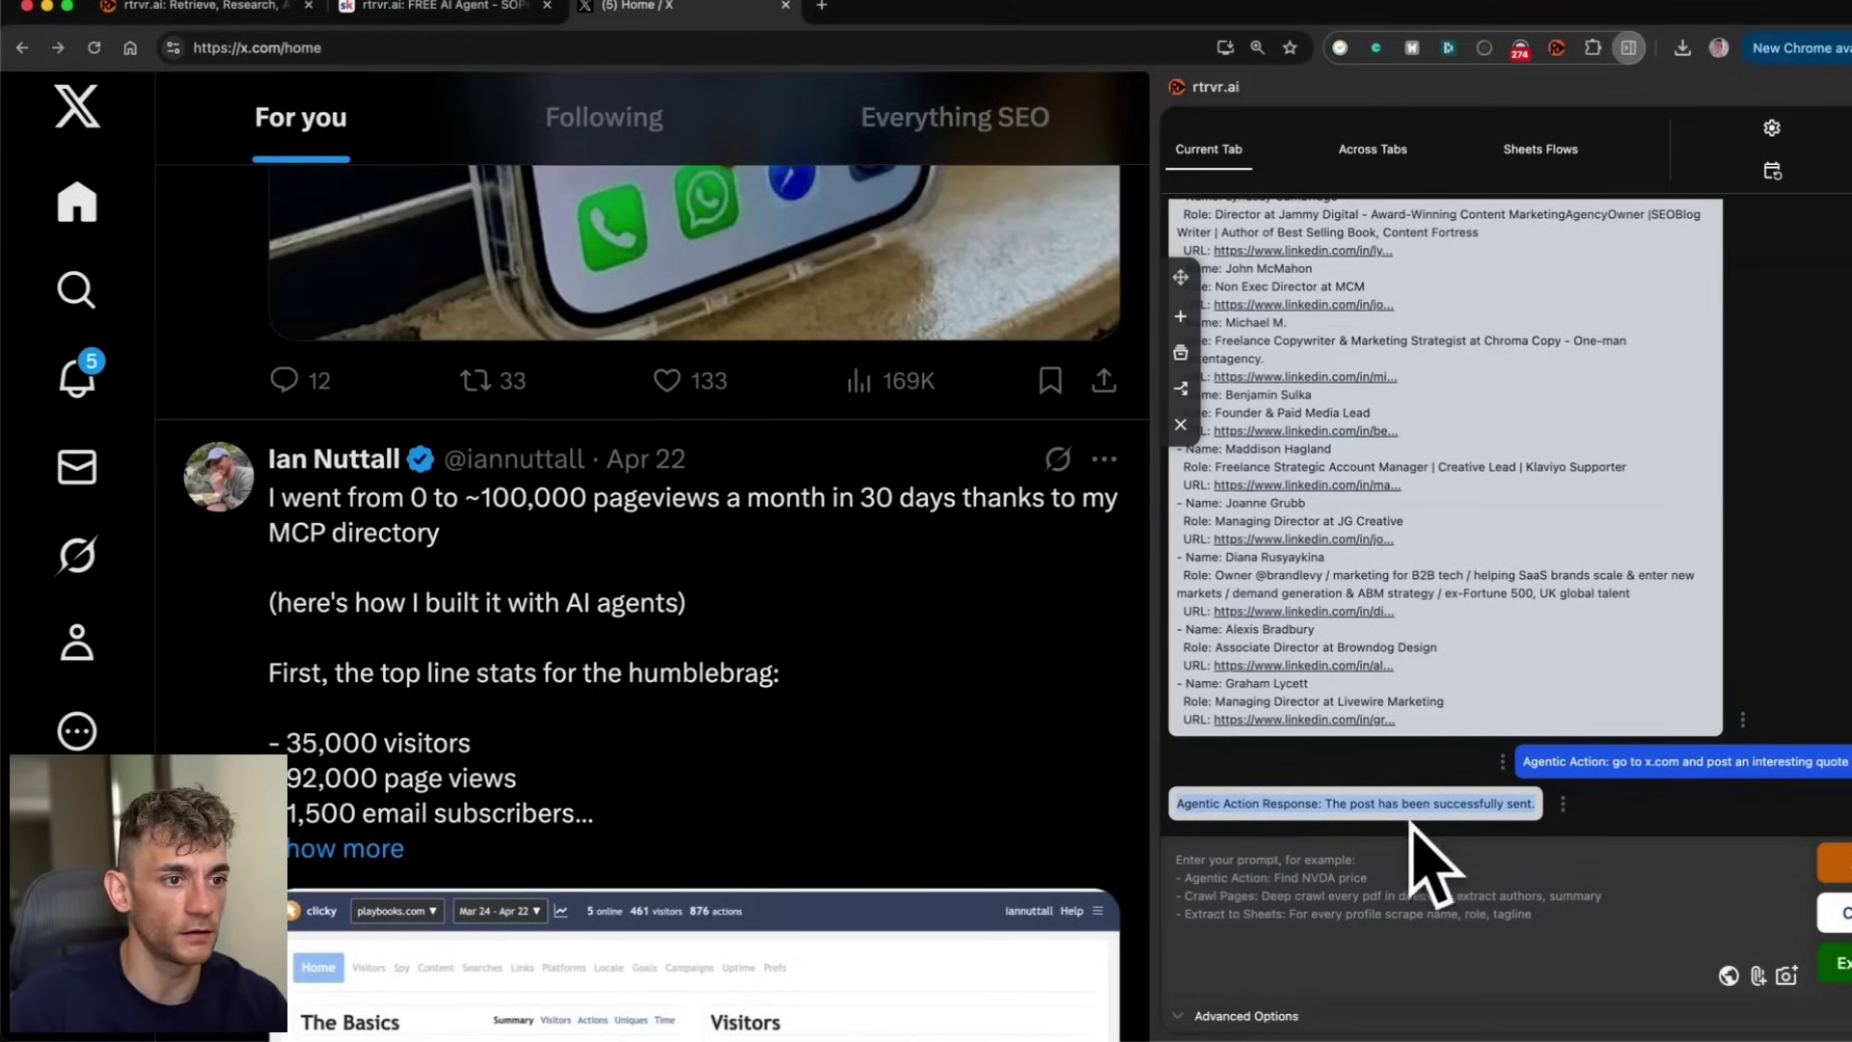
scroll(733, 777, "down", 10)
scroll(733, 778, "up", 15)
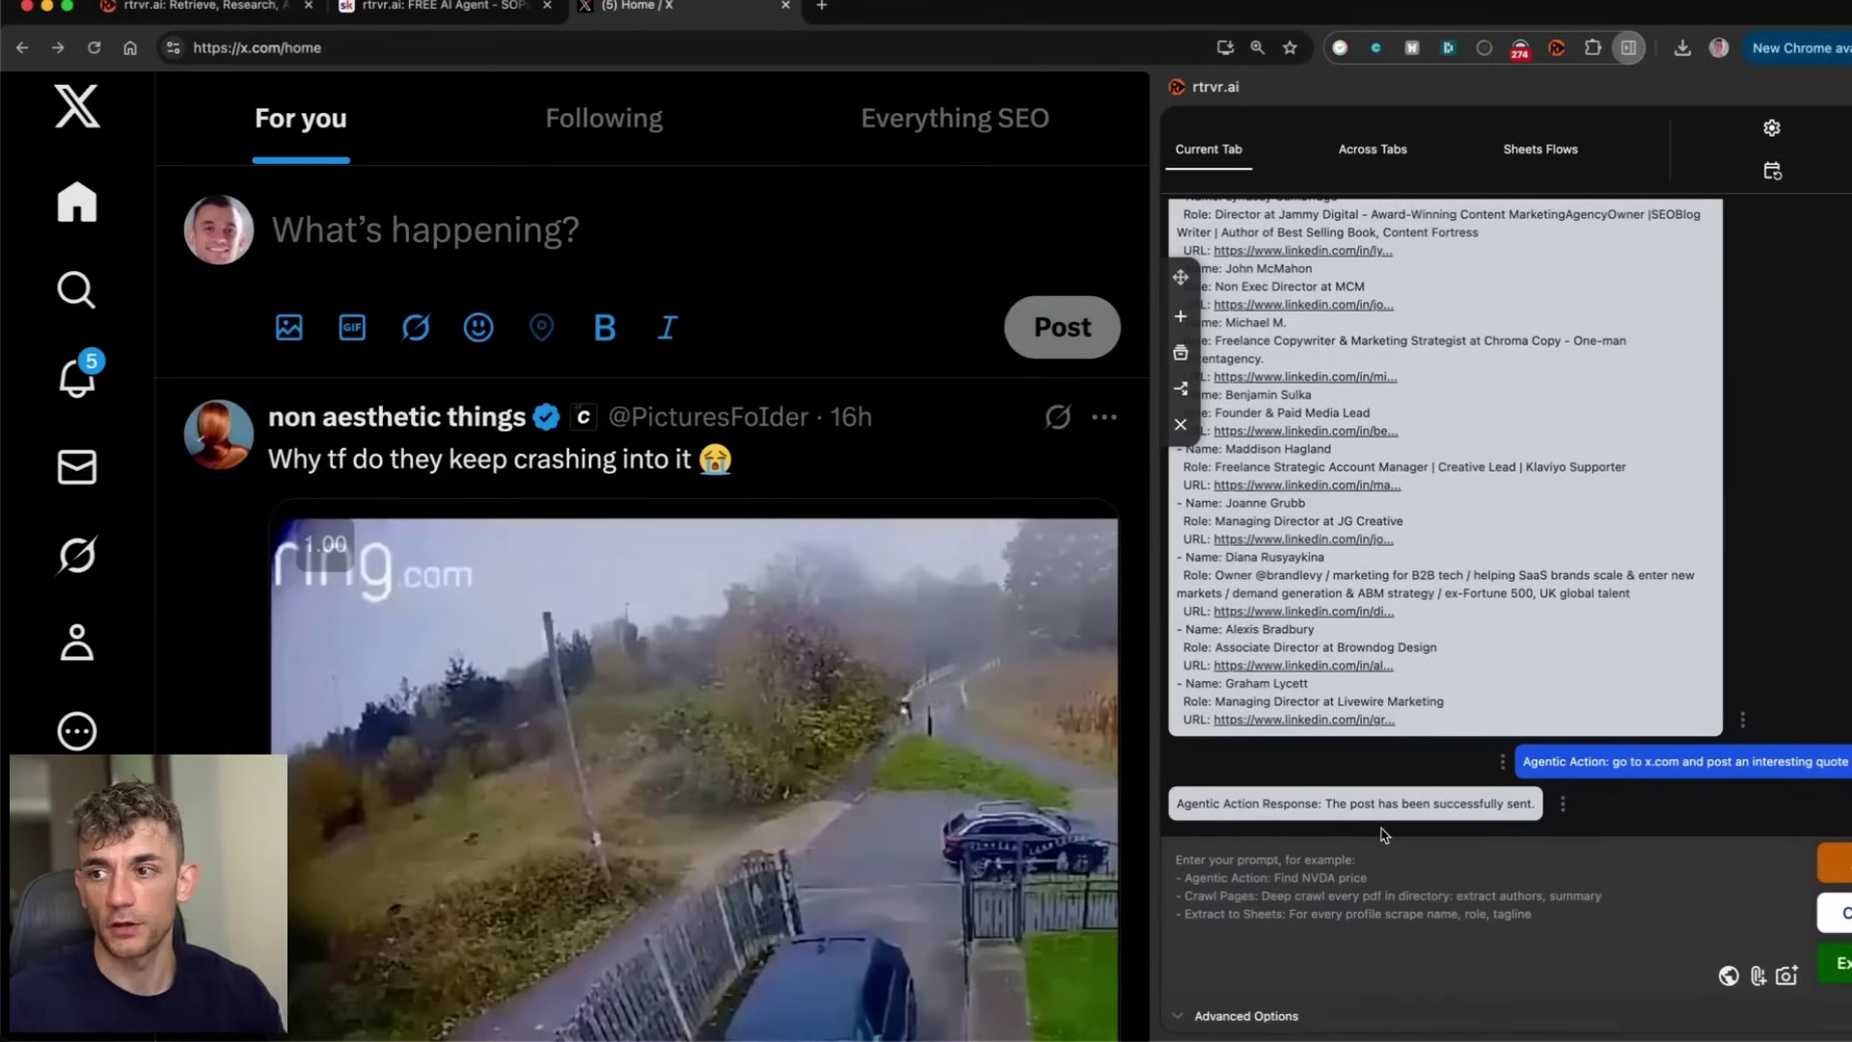
Step: Ask the agent to start a new Google Doc and write an article about SEO
left_click(1310, 888)
type("start a new")
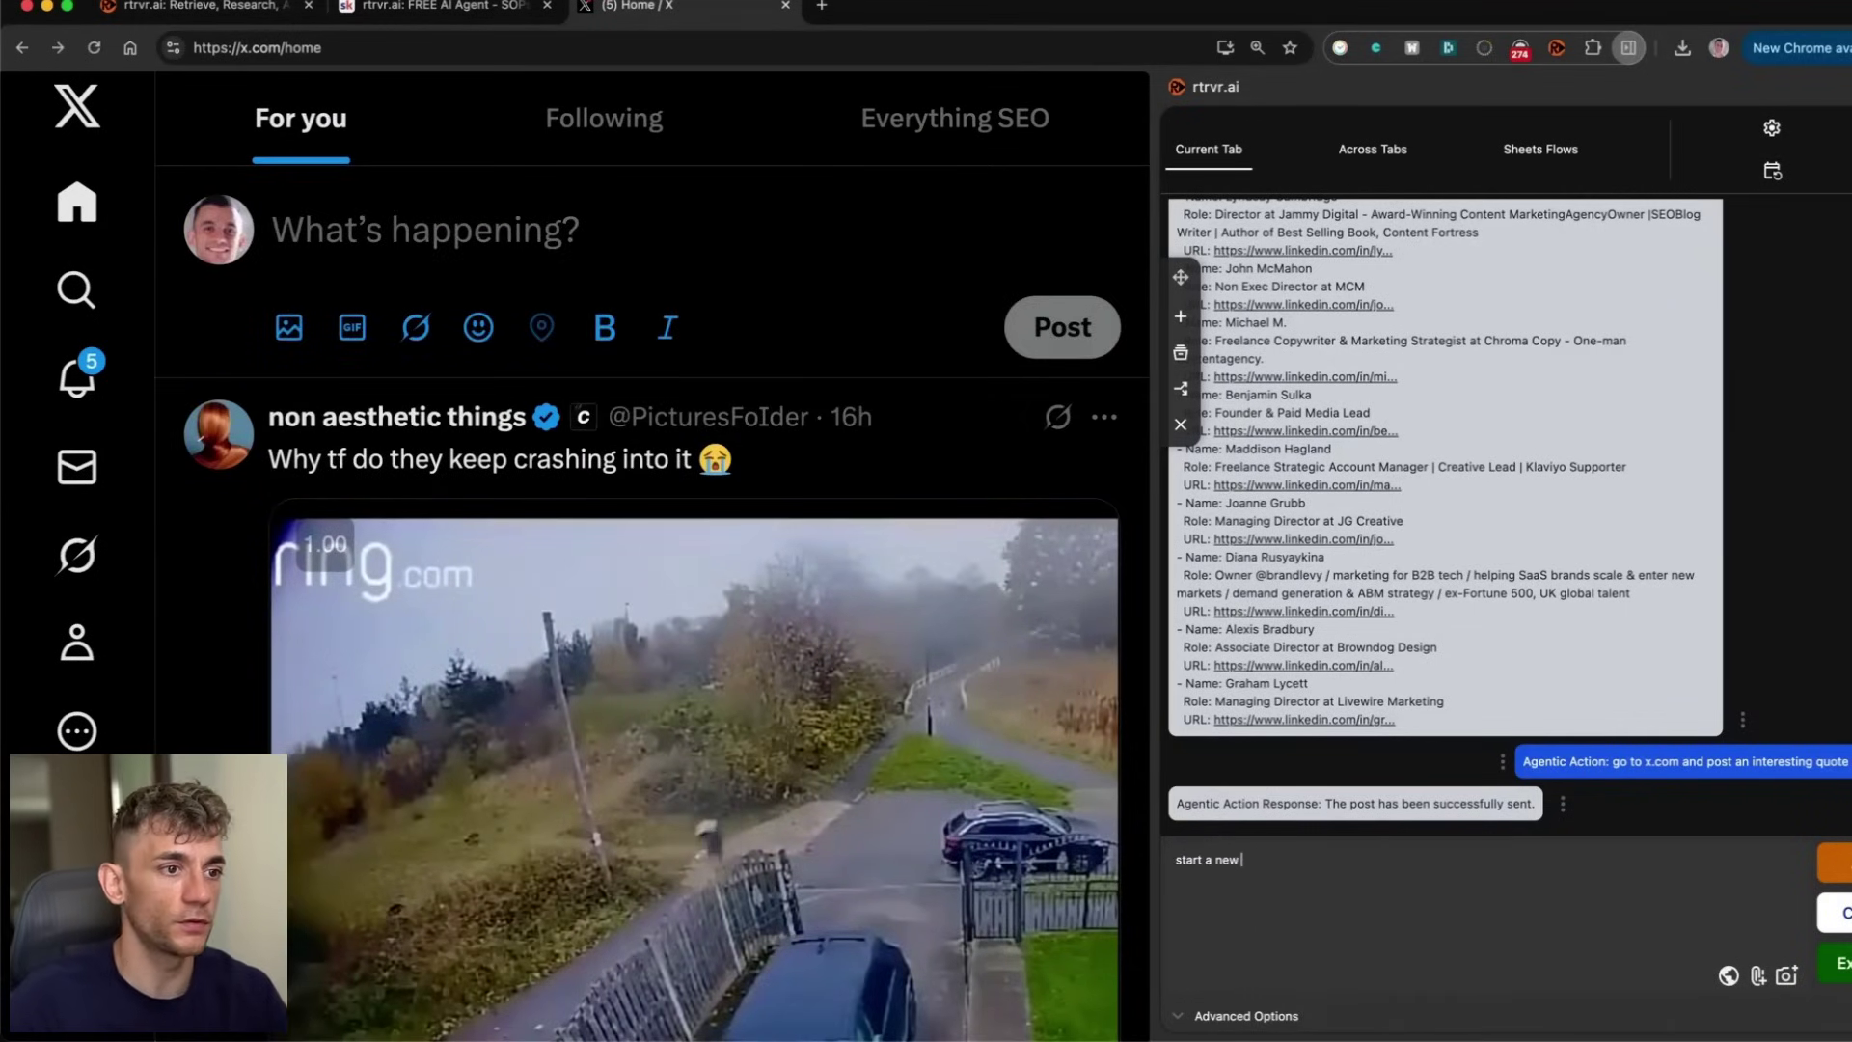
type(" google doc and writing")
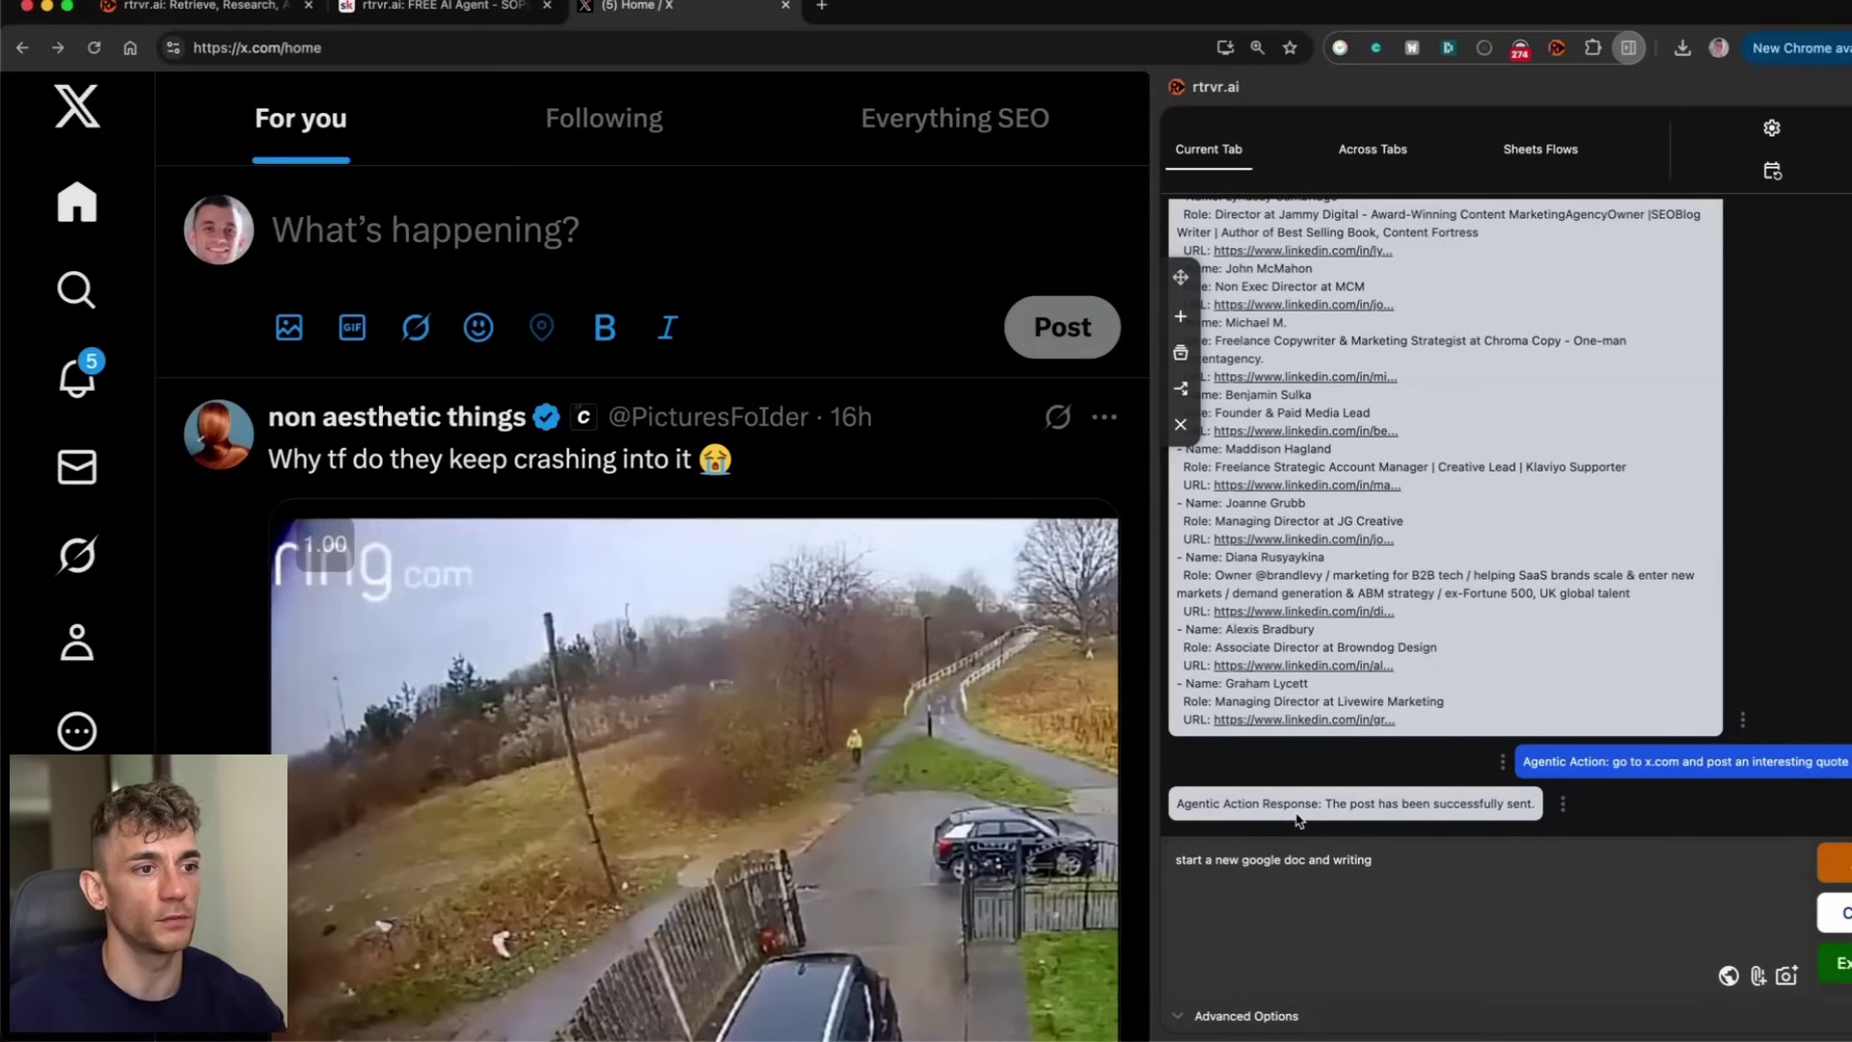
key("BackSpace")
key("BackSpace")
key("BackSpace")
key("BackSpace")
key("BackSpace")
type("te an article about s")
type("EO")
key("Return")
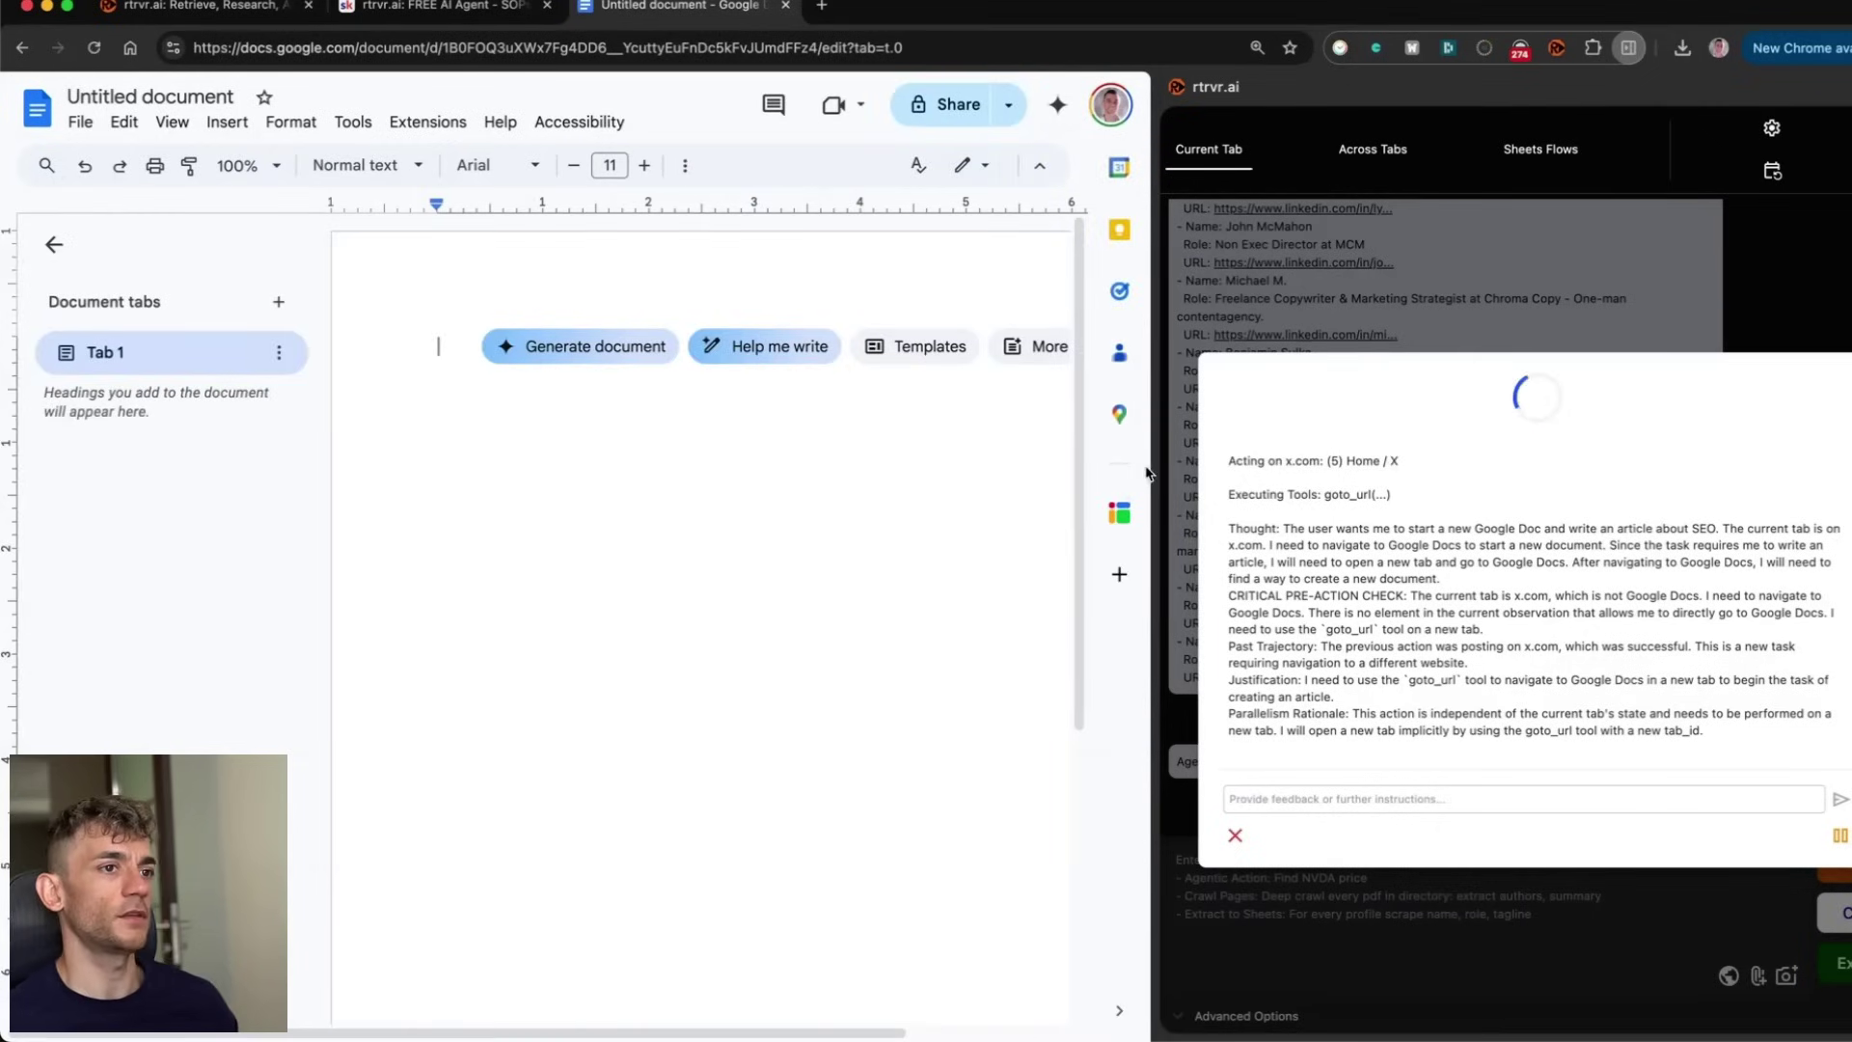
left_click_drag(1223, 528, 1581, 558)
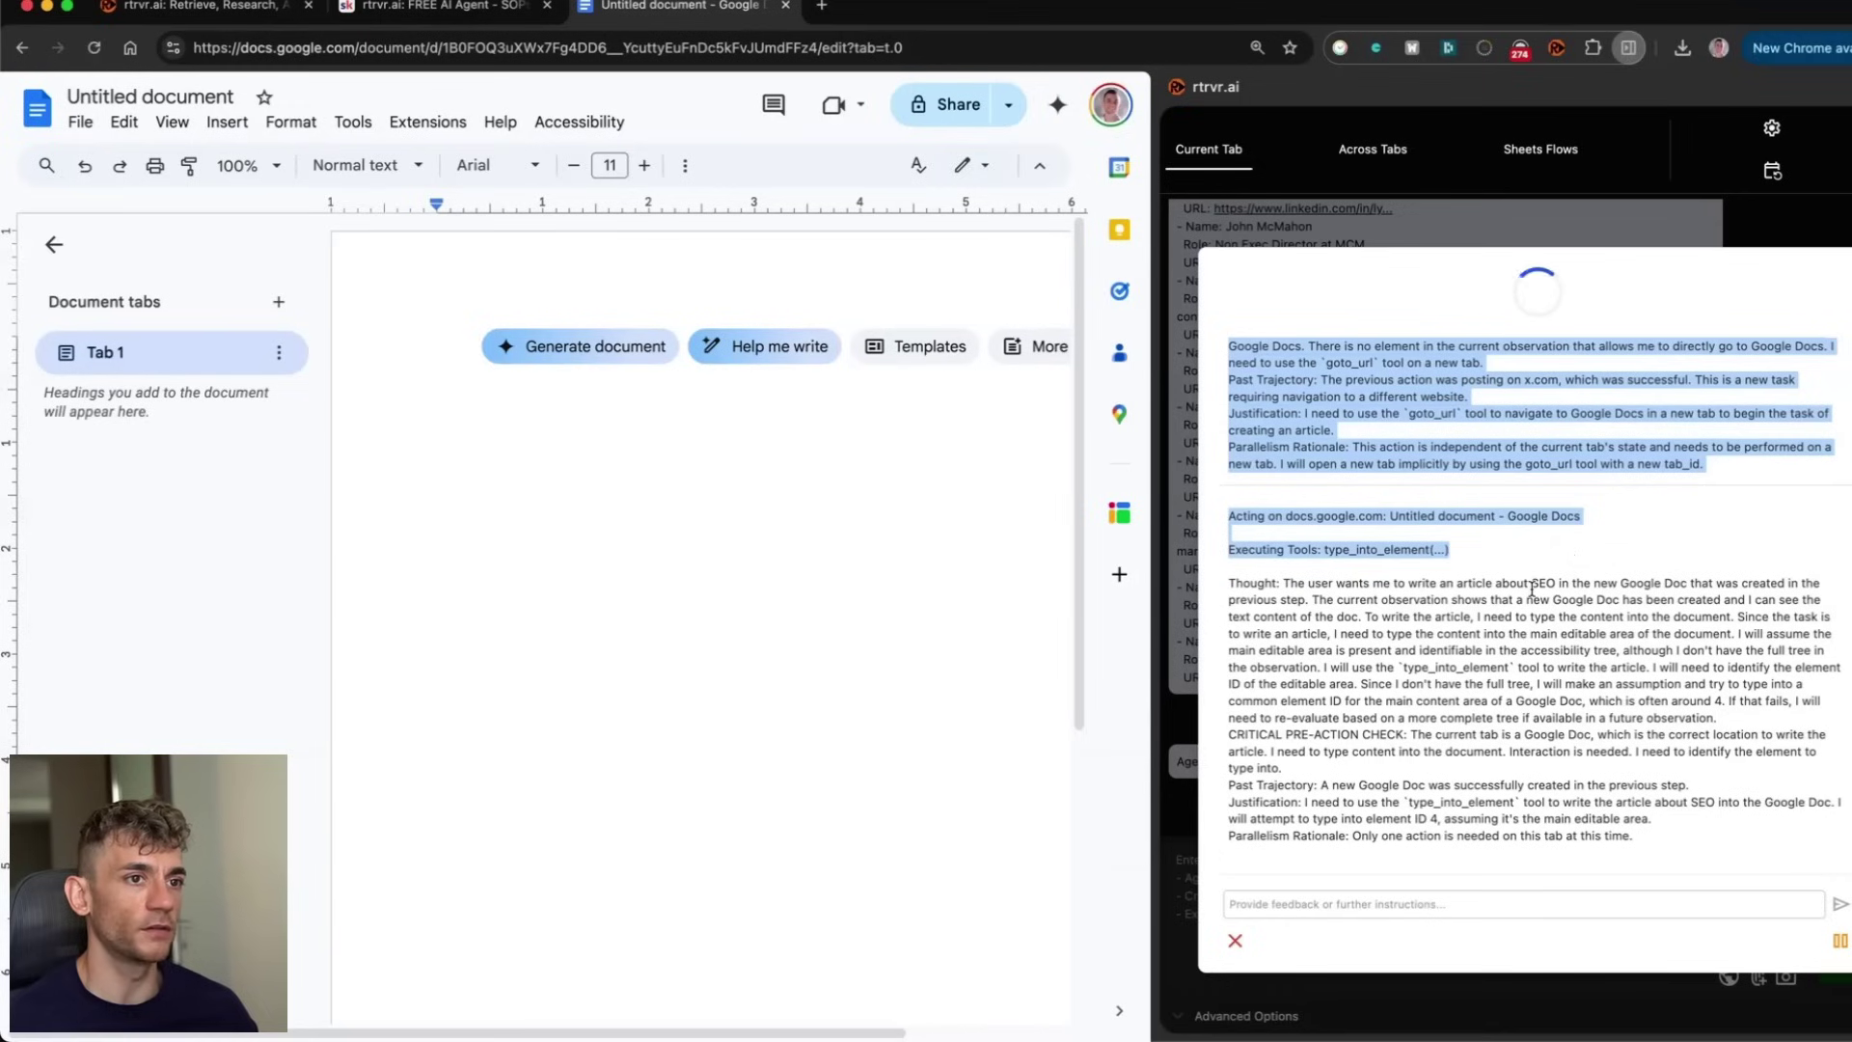
left_click_drag(1227, 801, 1652, 857)
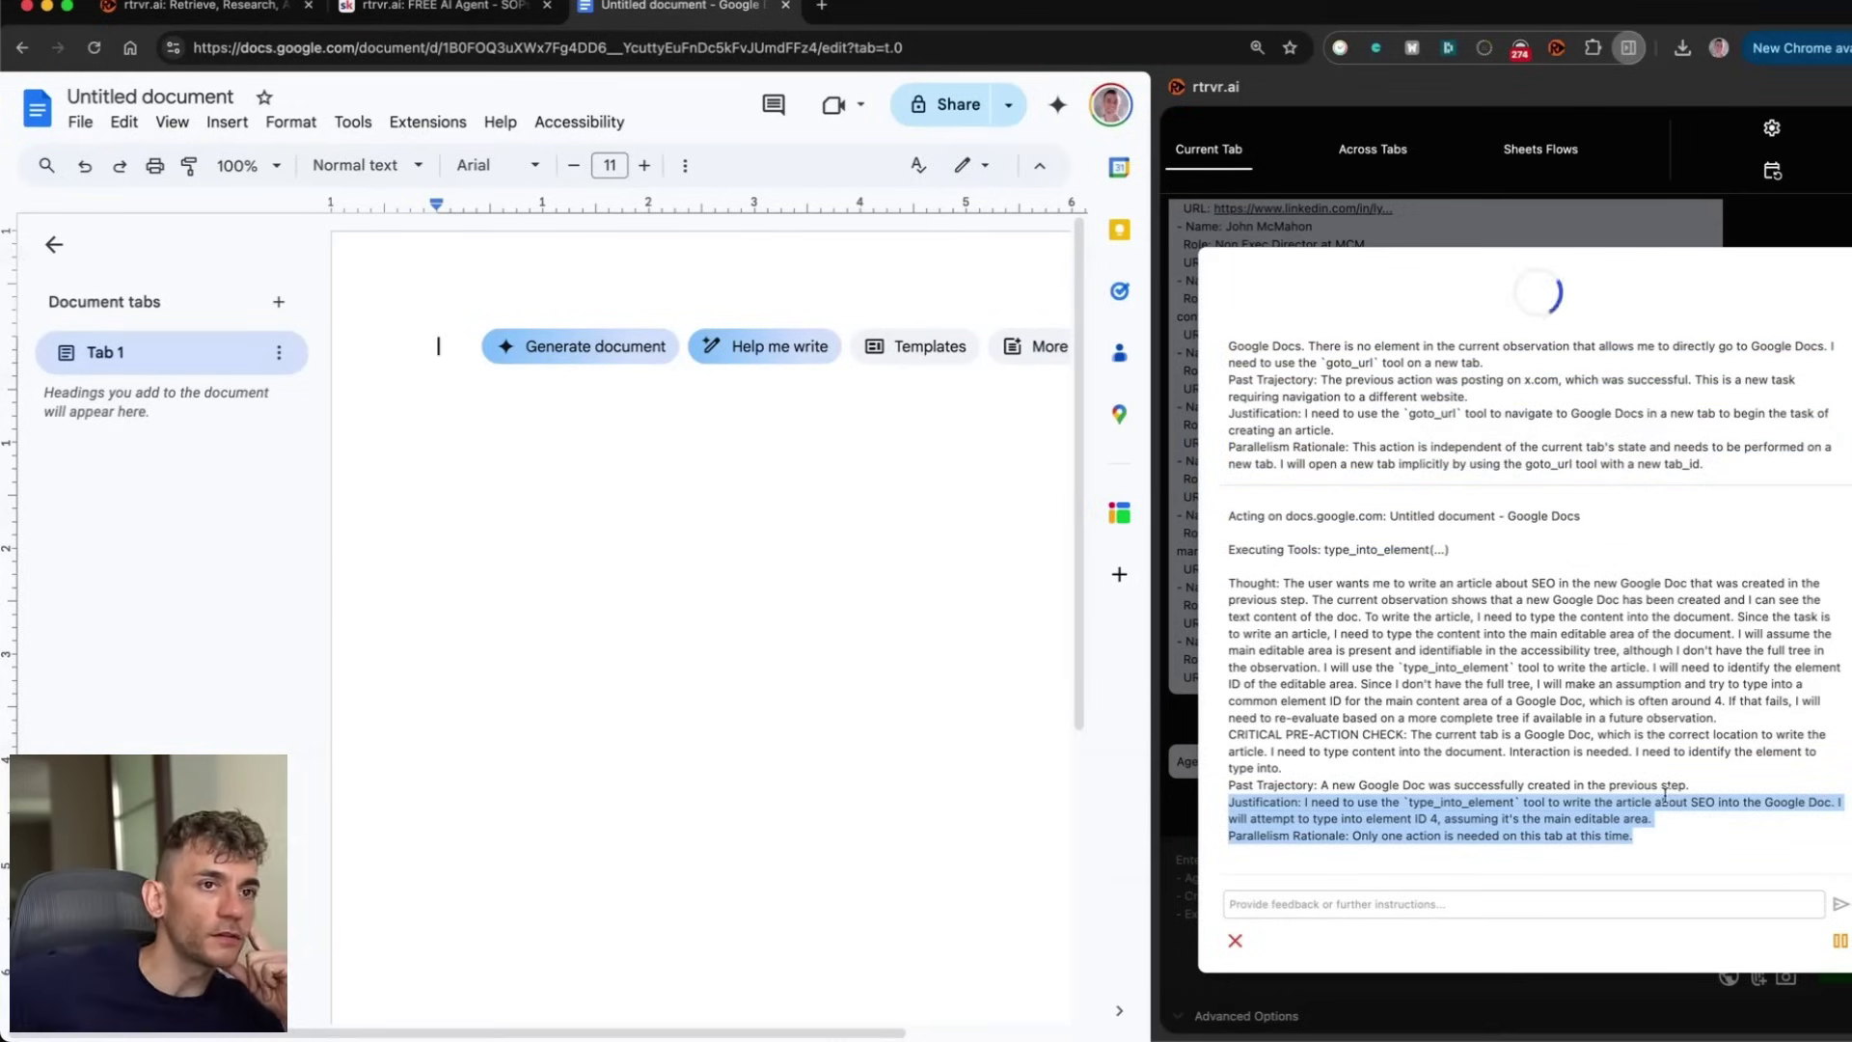
Step: Send feedback 'just the article in the google doc you've got open', then begin a ChatGPT request
left_click(1690, 898)
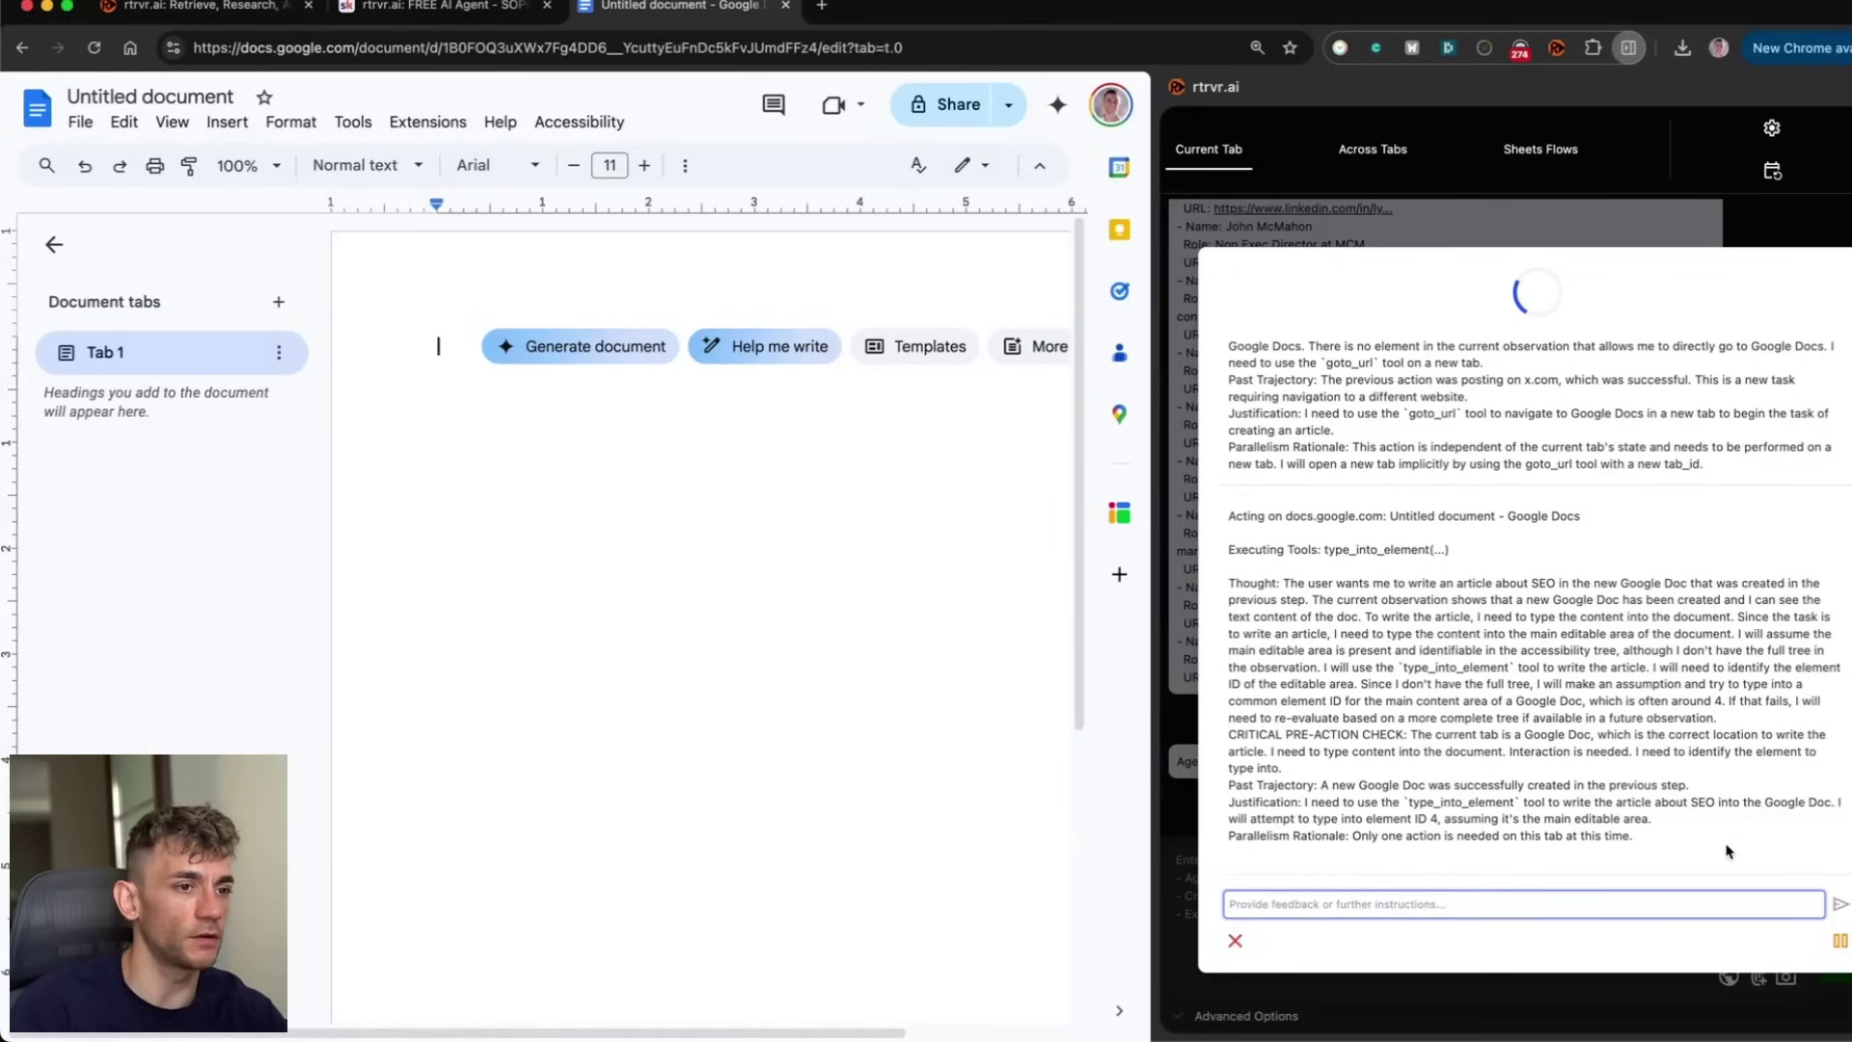
type("just the article in")
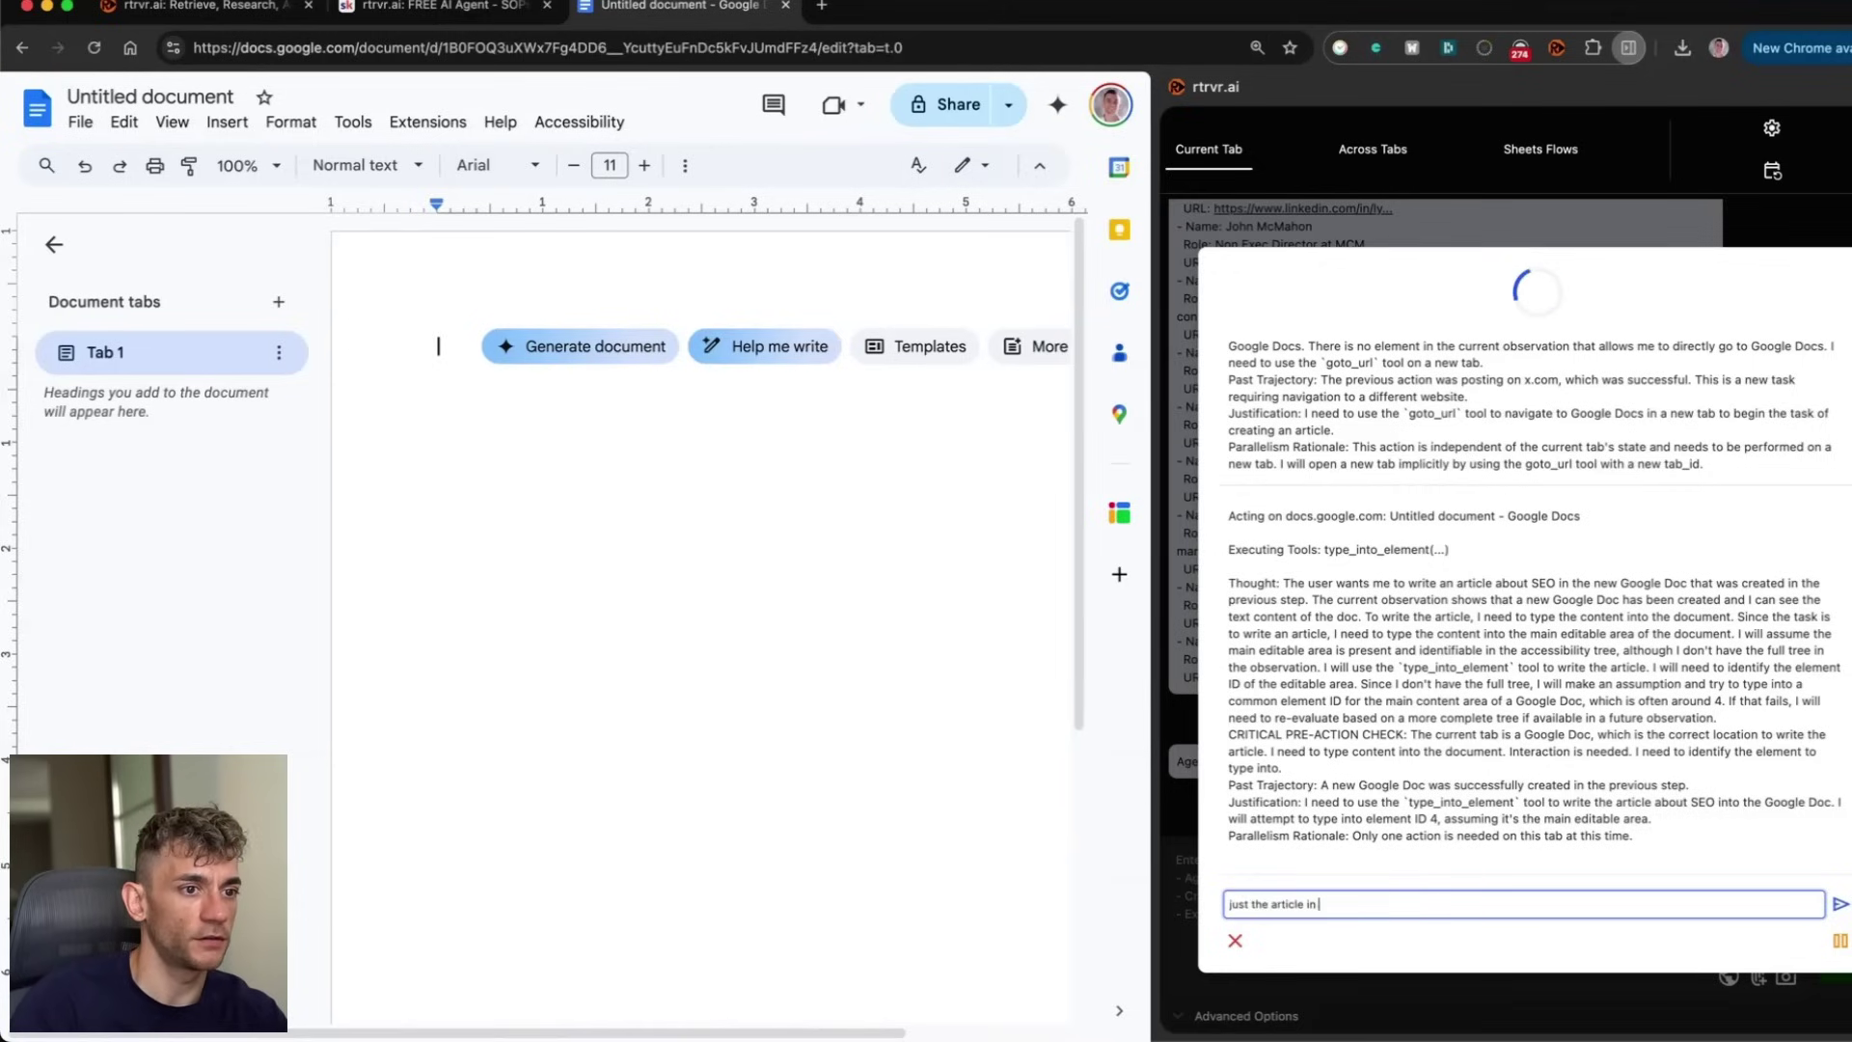
type(" the google doc you've got open")
key("Return")
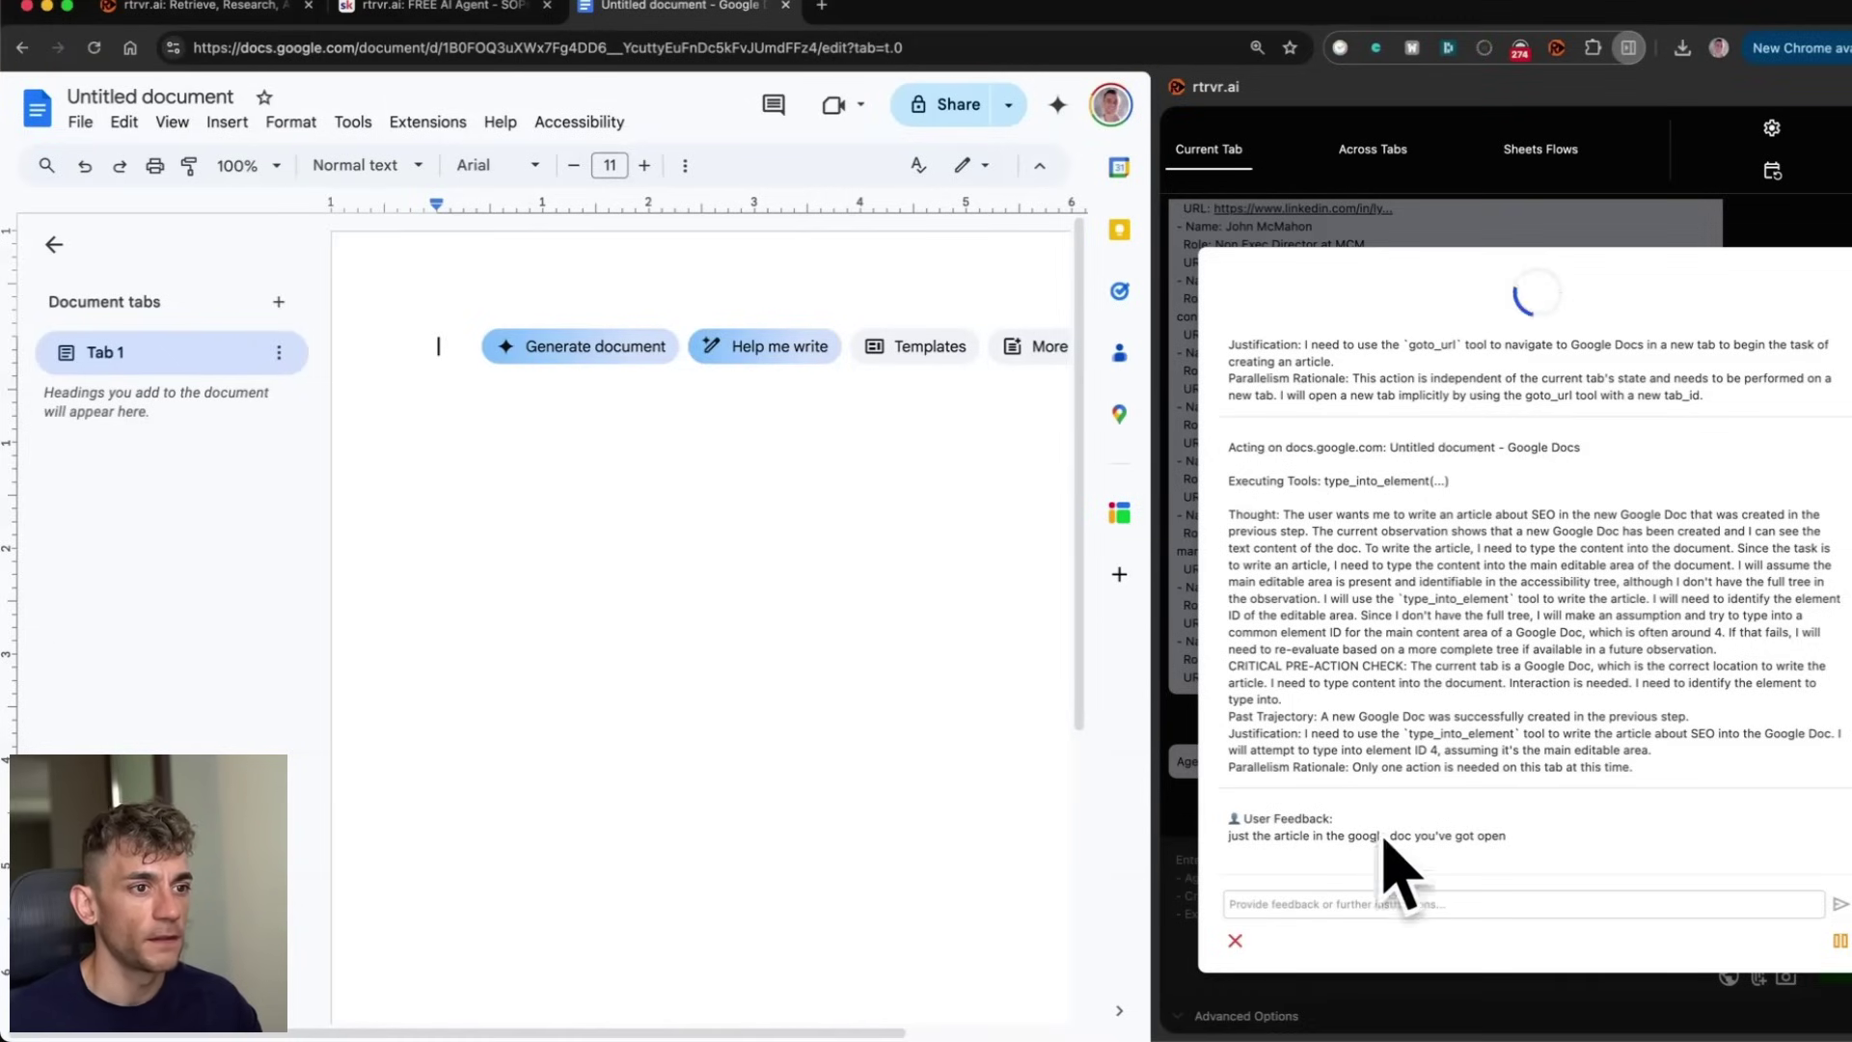
left_click(1354, 889)
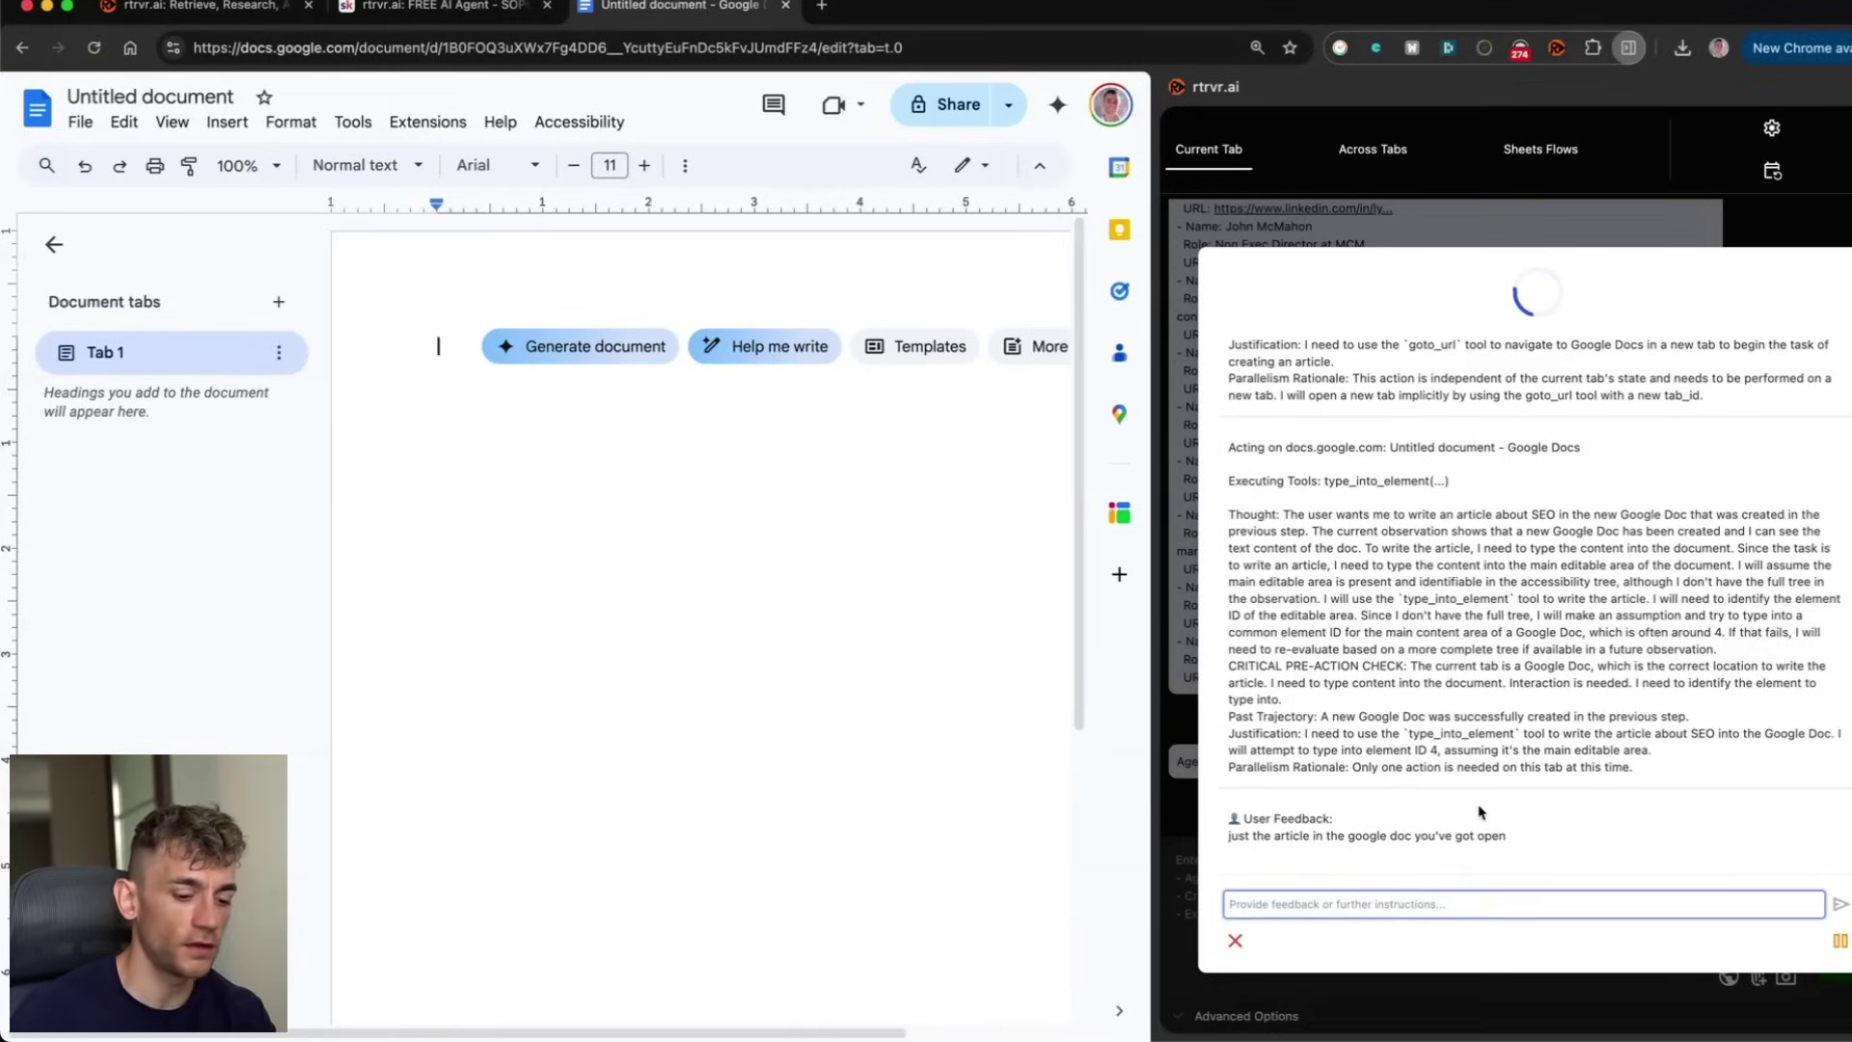
type("go to chatgpt and have a conversation about the future of ai")
Step: Submit 'go to chatgpt and have a conversation about the future' and narrow the panel
key("Return")
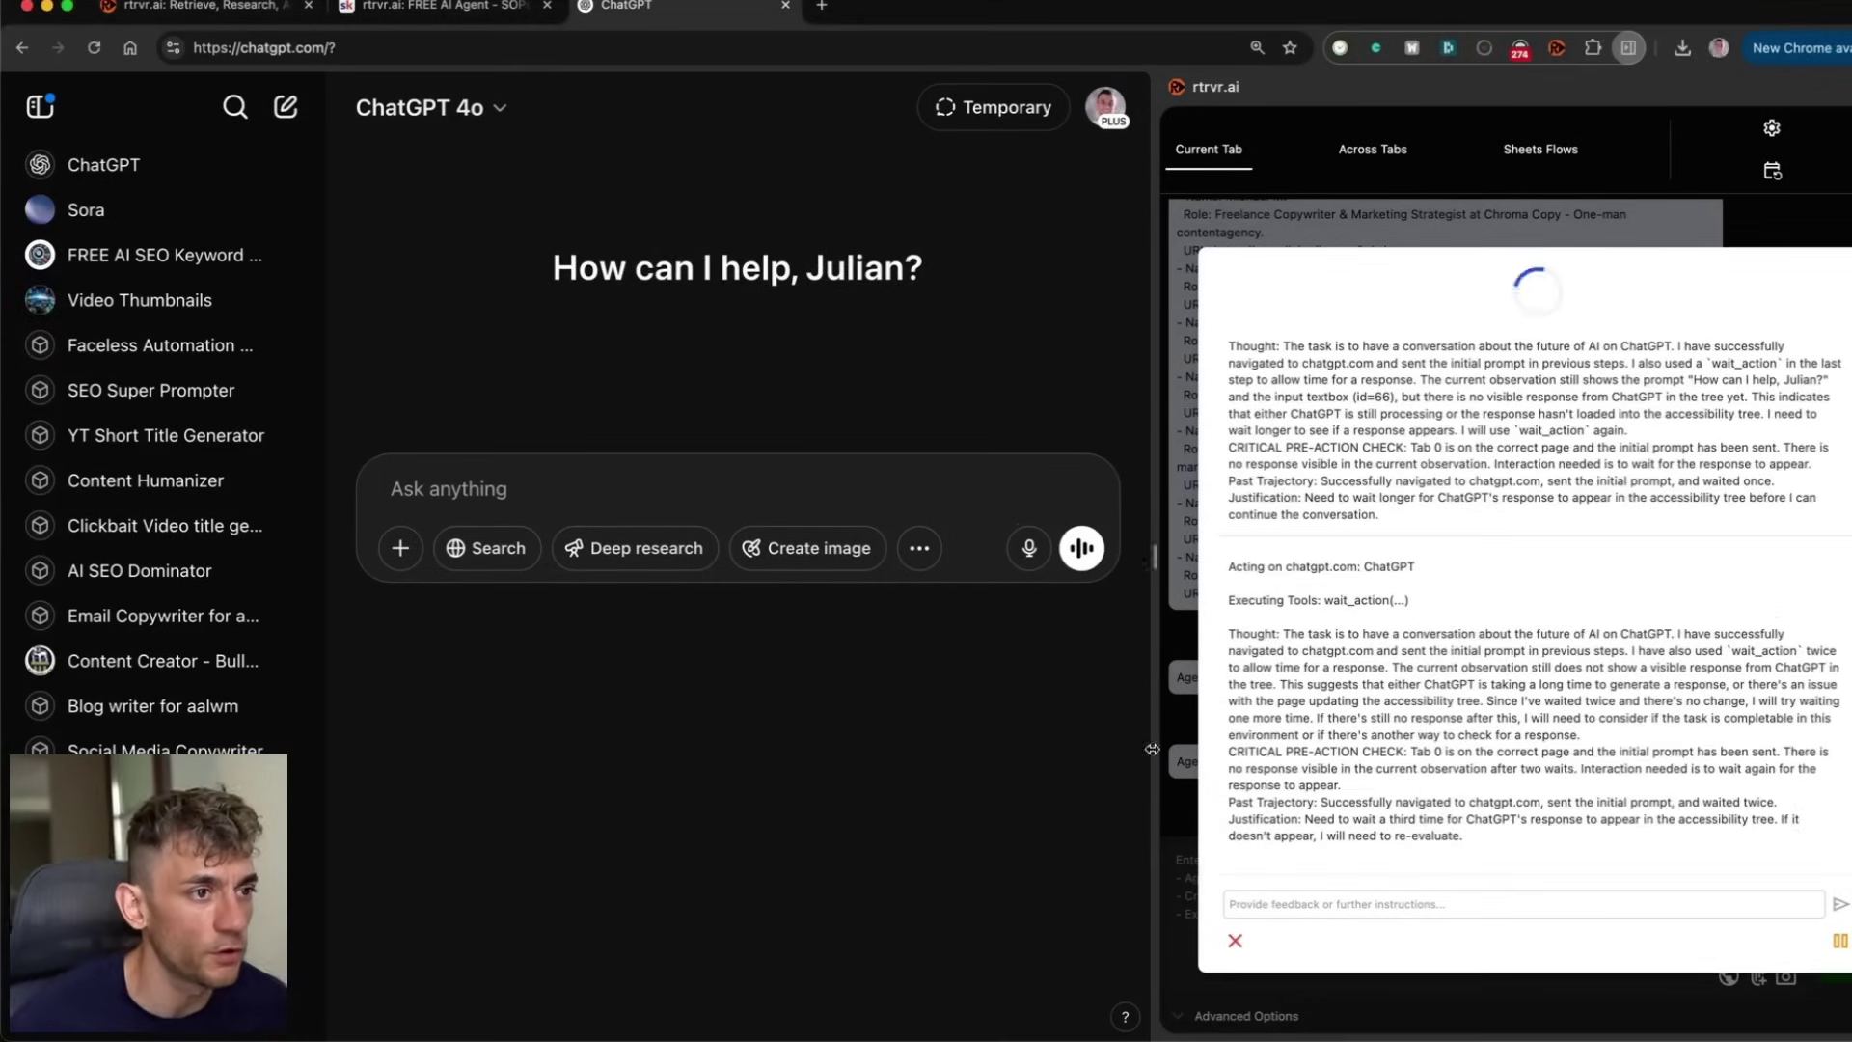
left_click_drag(1152, 749, 1533, 749)
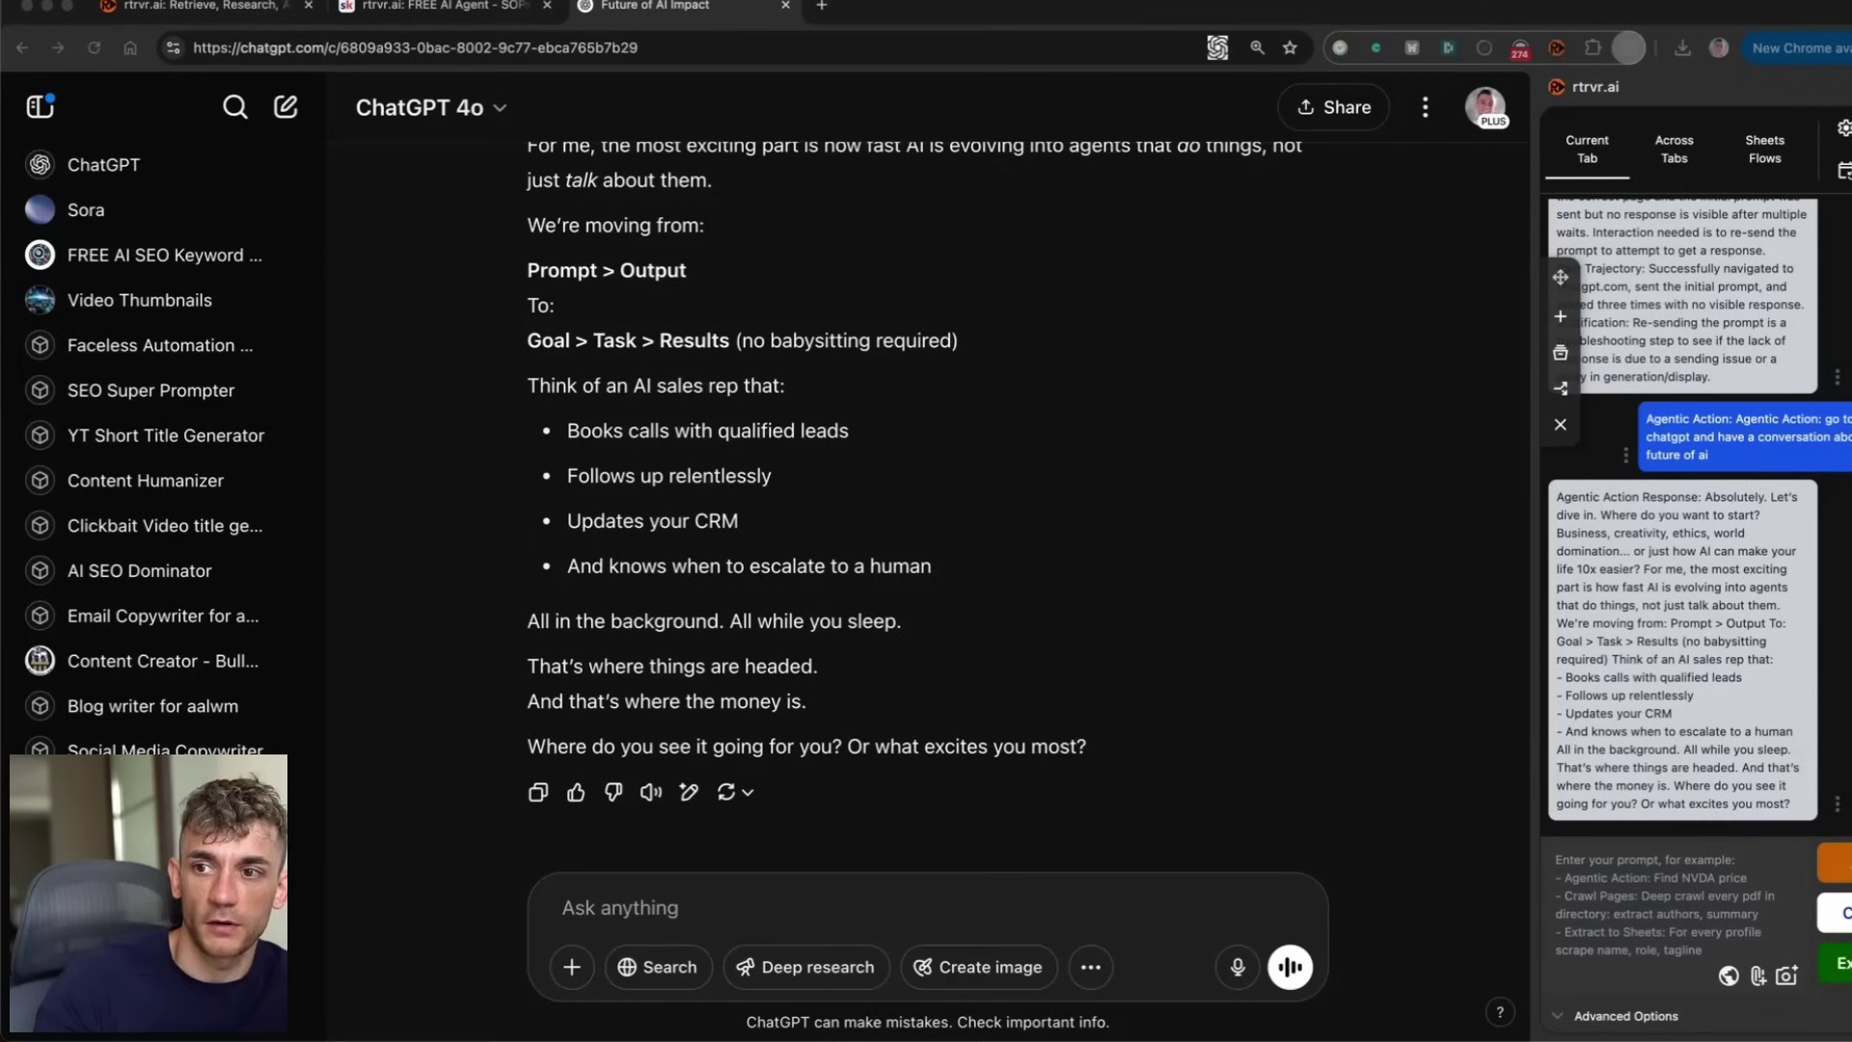
left_click(1659, 902)
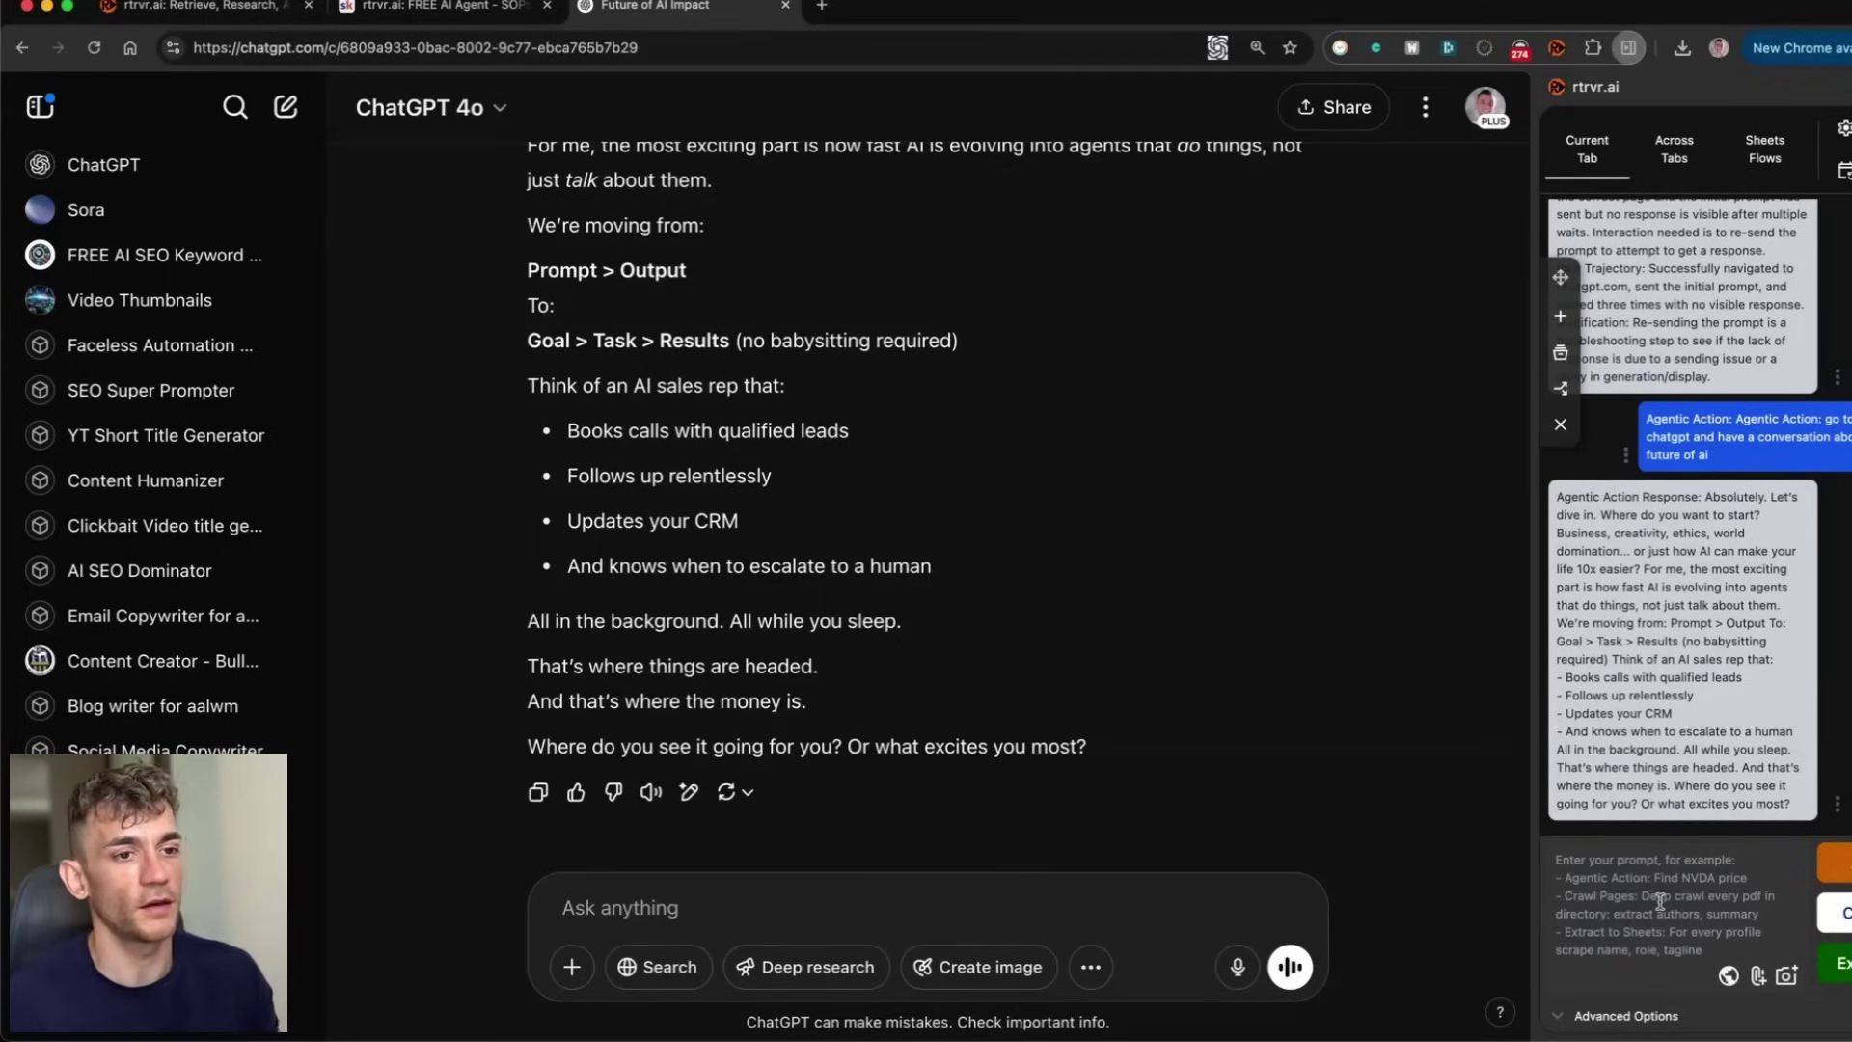
type("dso")
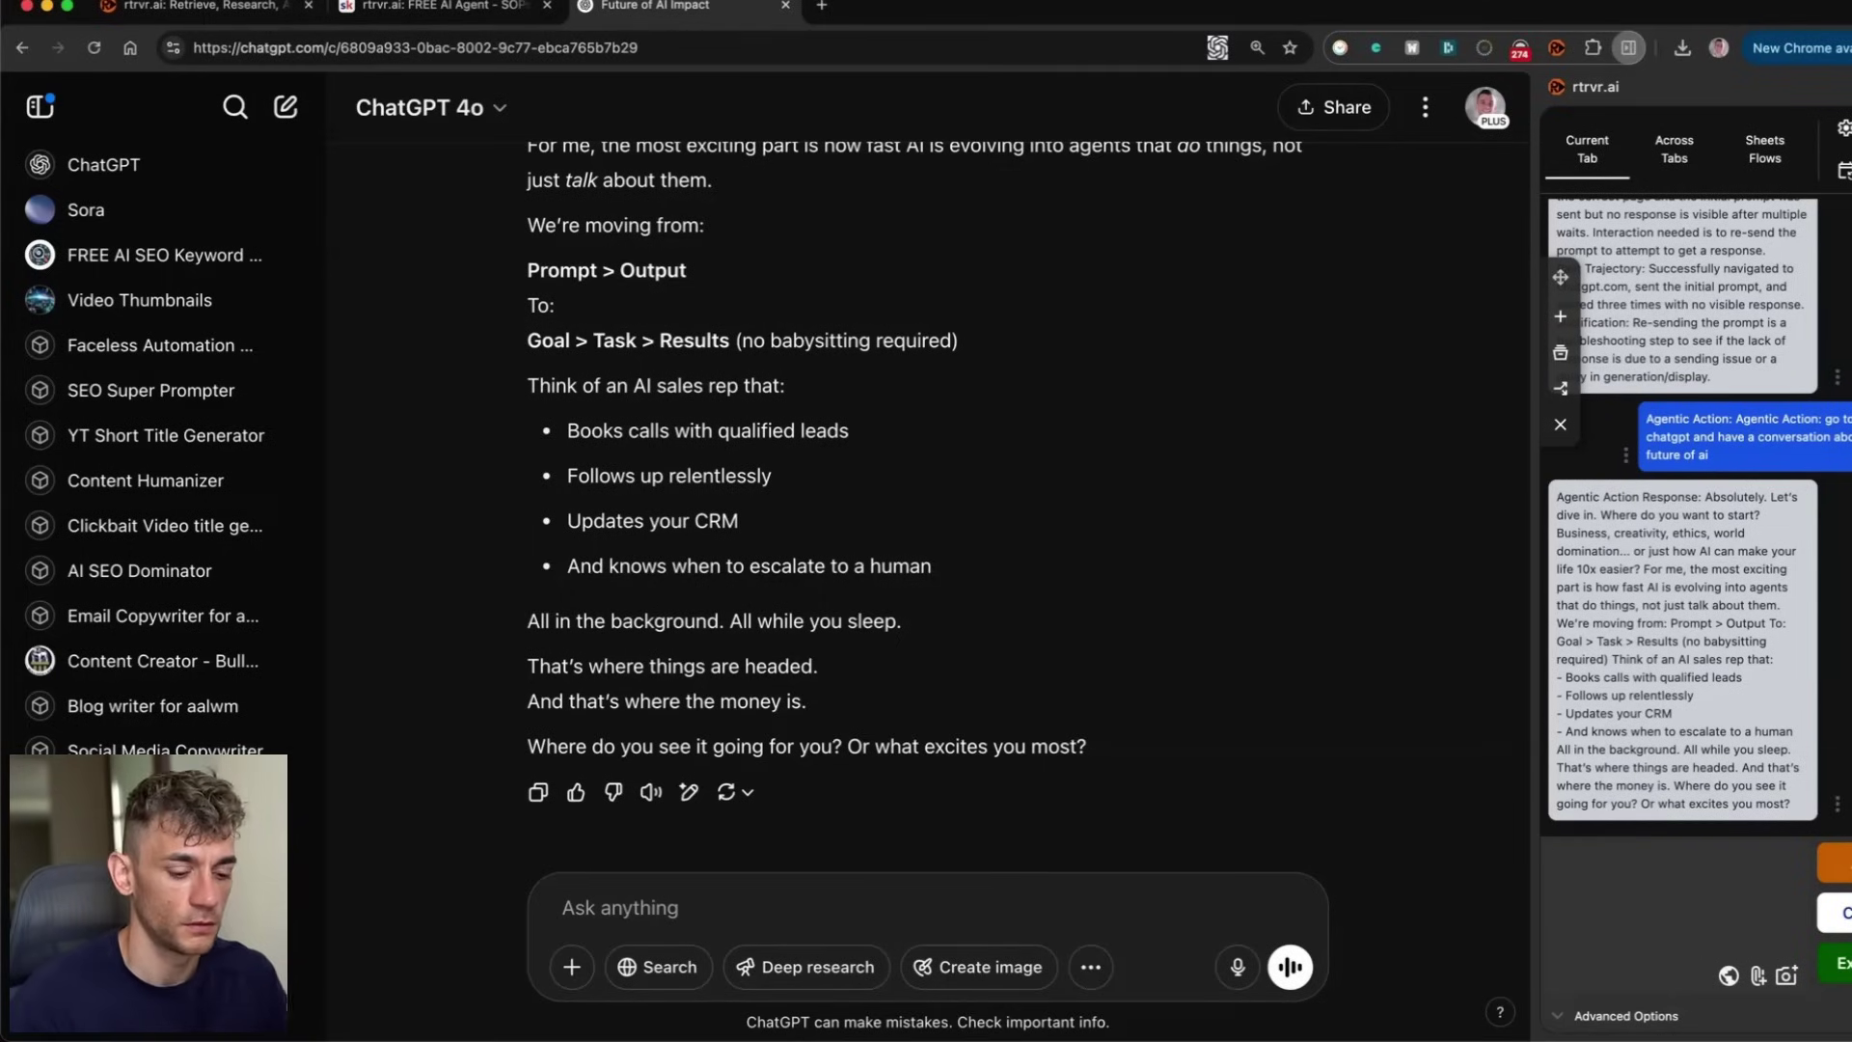
Step: Open bolt.new in a new browser tab
key("ctrl+t")
type("bolt.new")
key("Return")
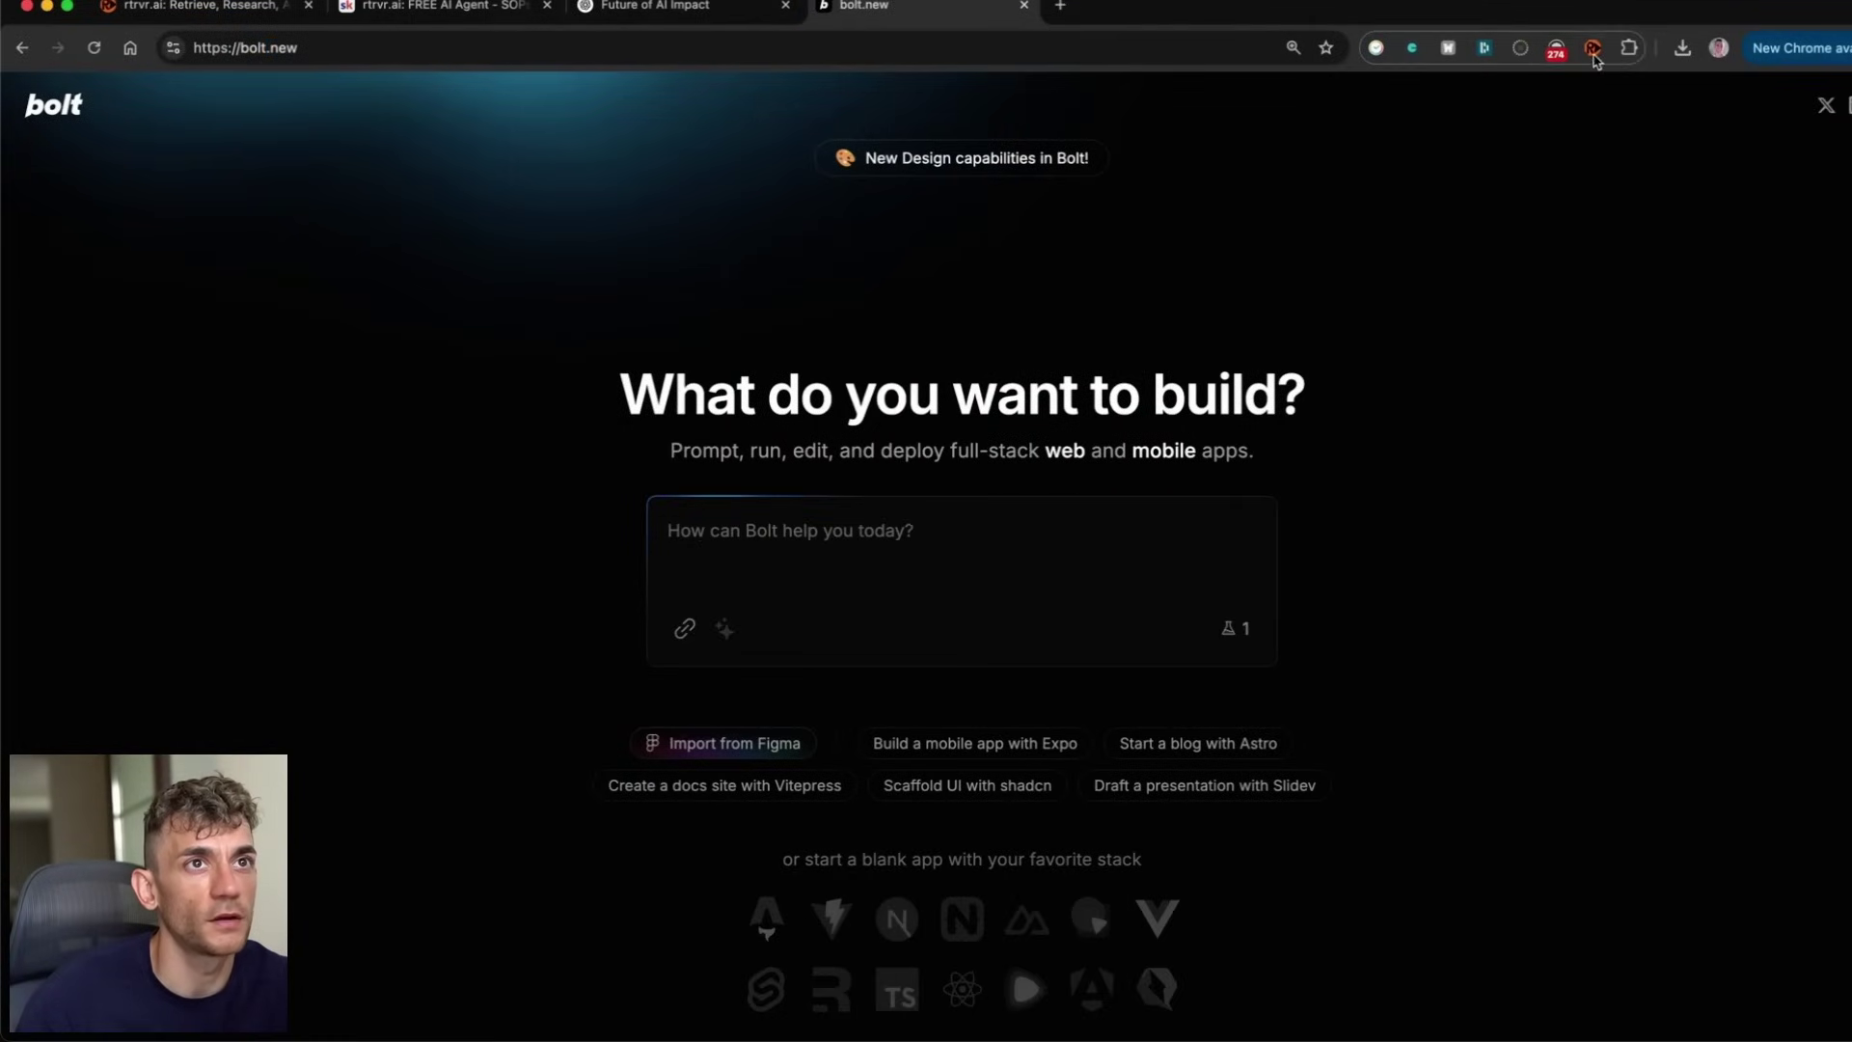
Step: Close the bolt.new tab and start entering the SEO keyword tool request in the rtrvr.ai prompt
left_click(1592, 50)
key("ctrl+w")
left_click(1638, 884)
type("d tool using bol")
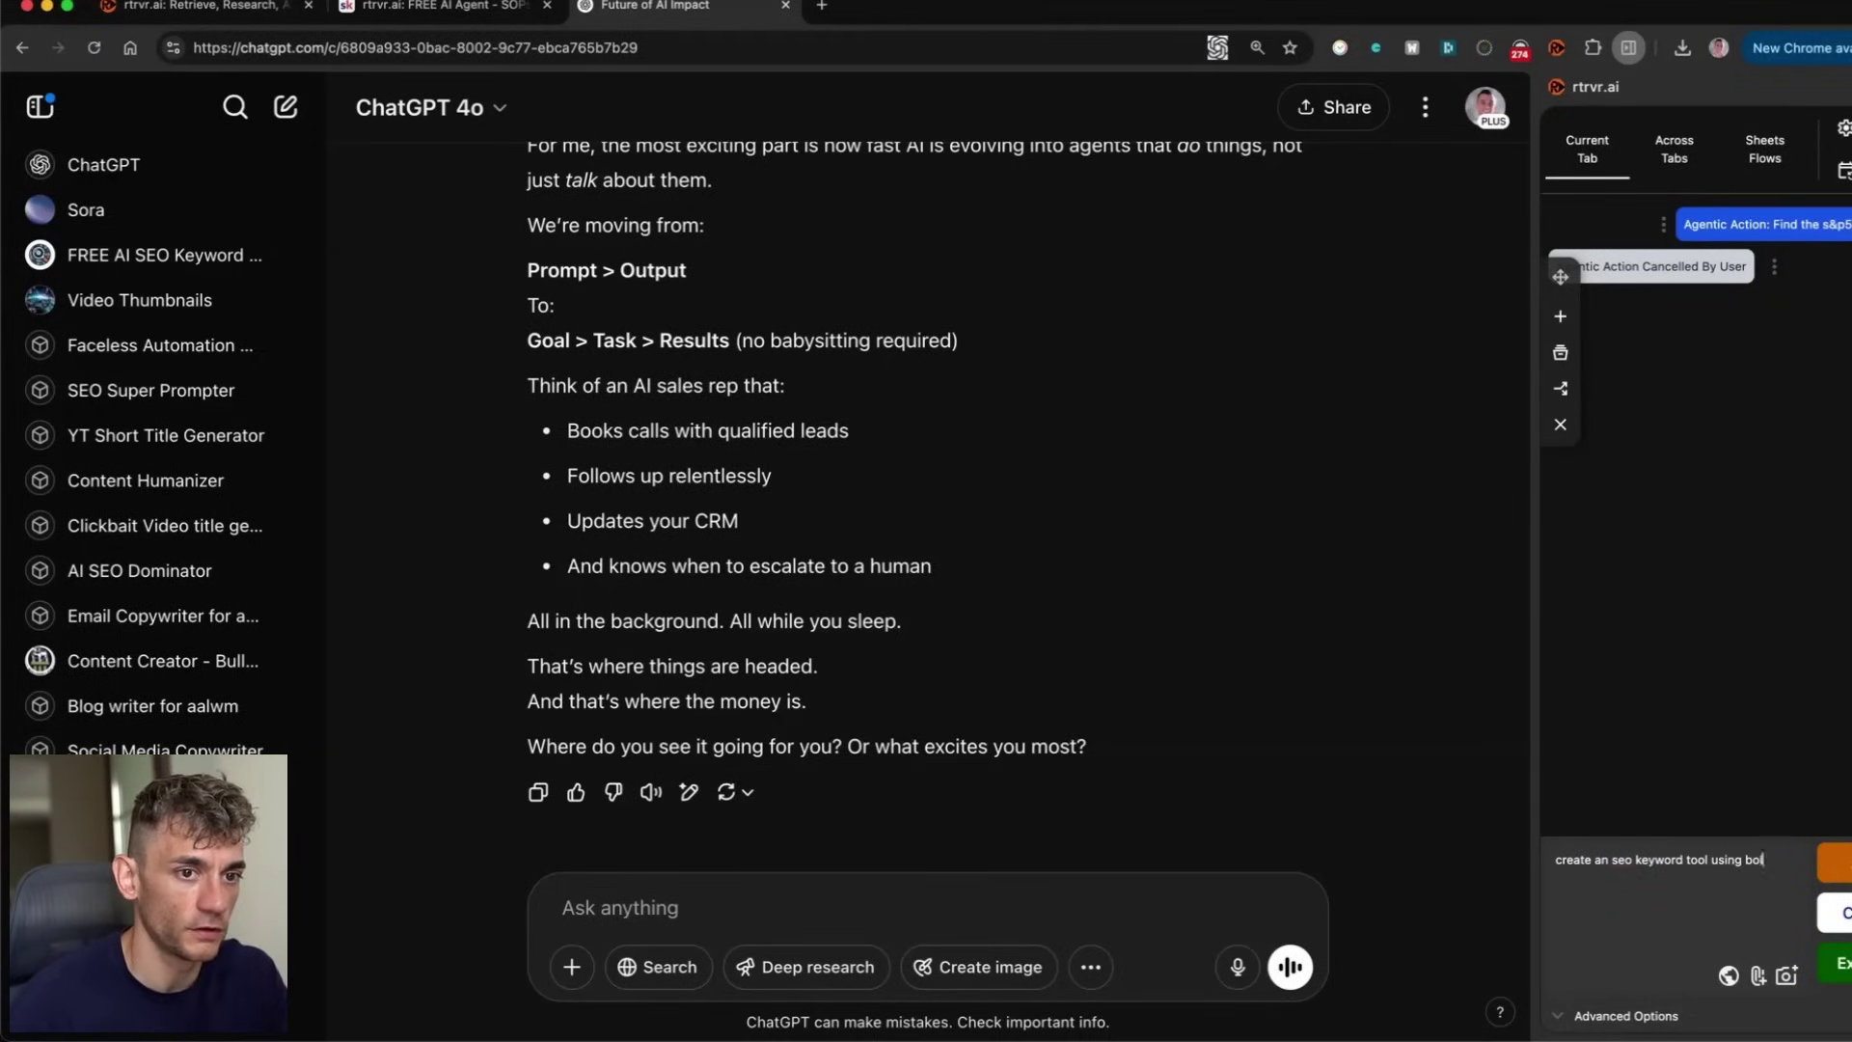
type("t.new Make")
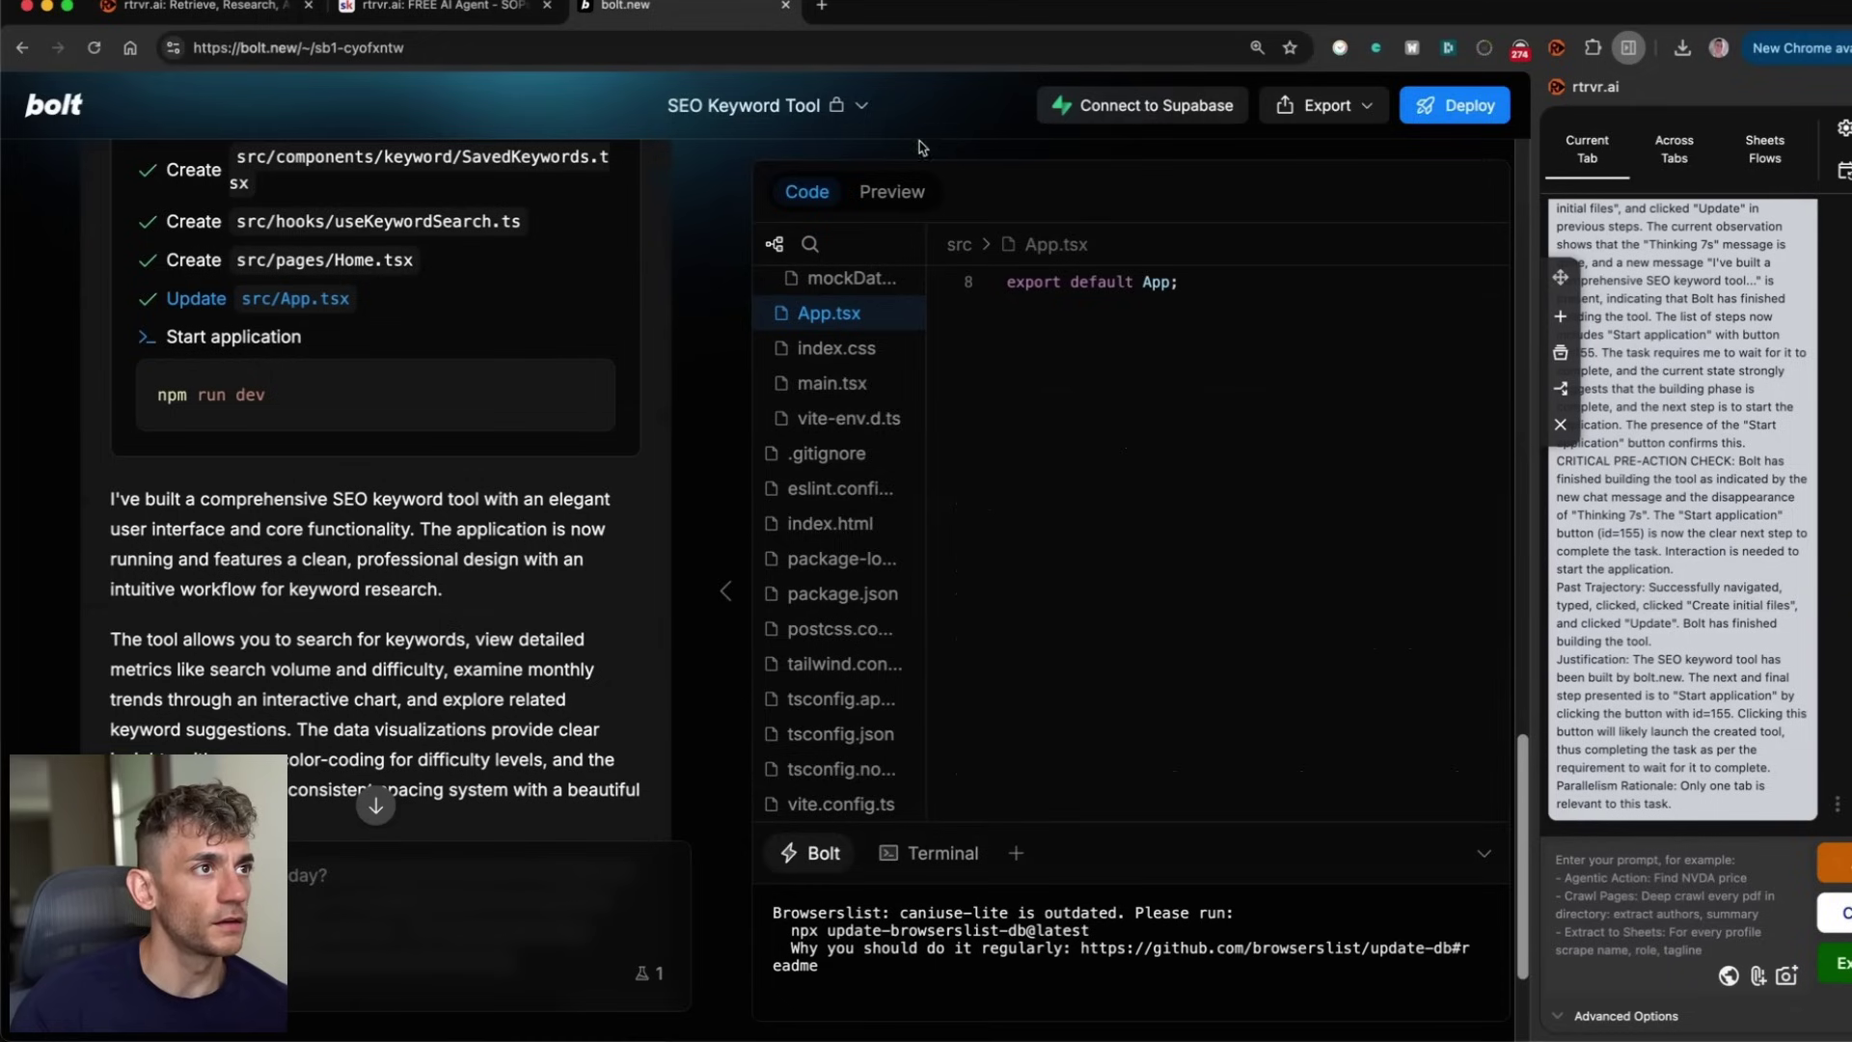
Step: Show the Bolt.new preview of the KeywordPro SEO Keyword Research app and scroll through it
left_click(890, 191)
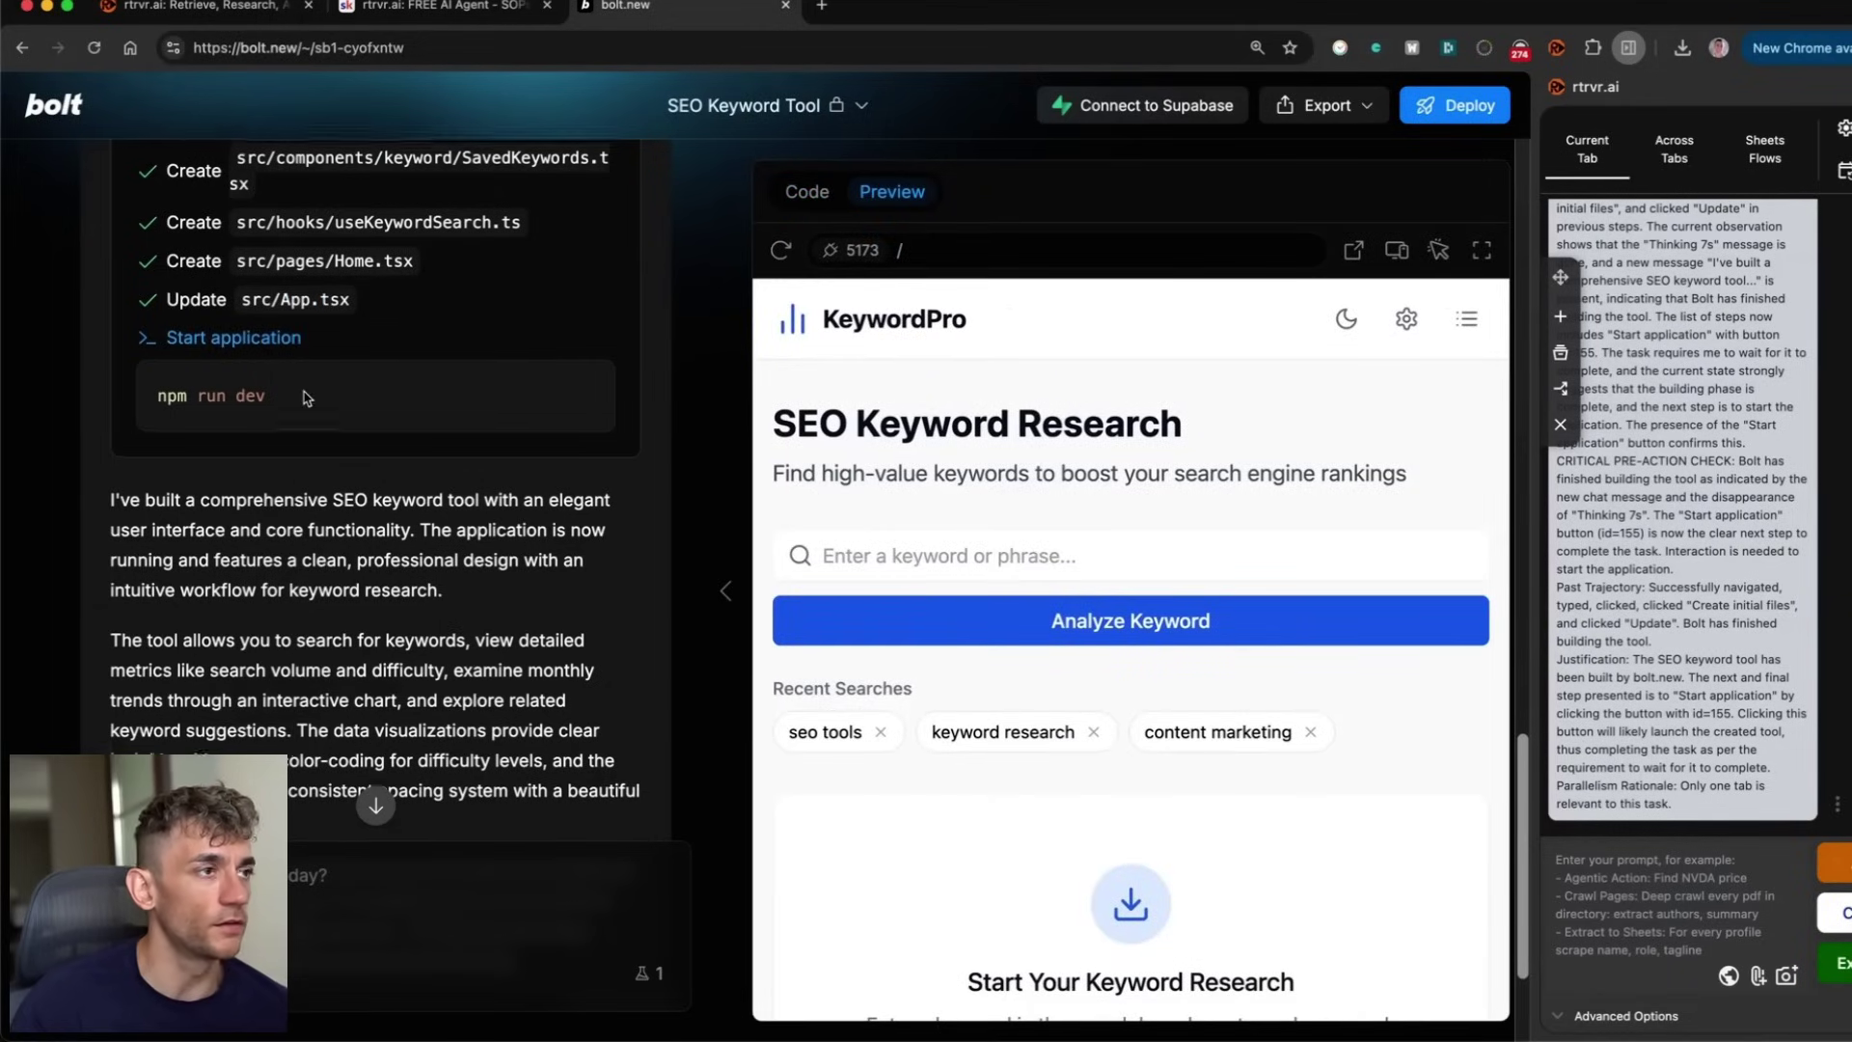
scroll(533, 469, "up", 15)
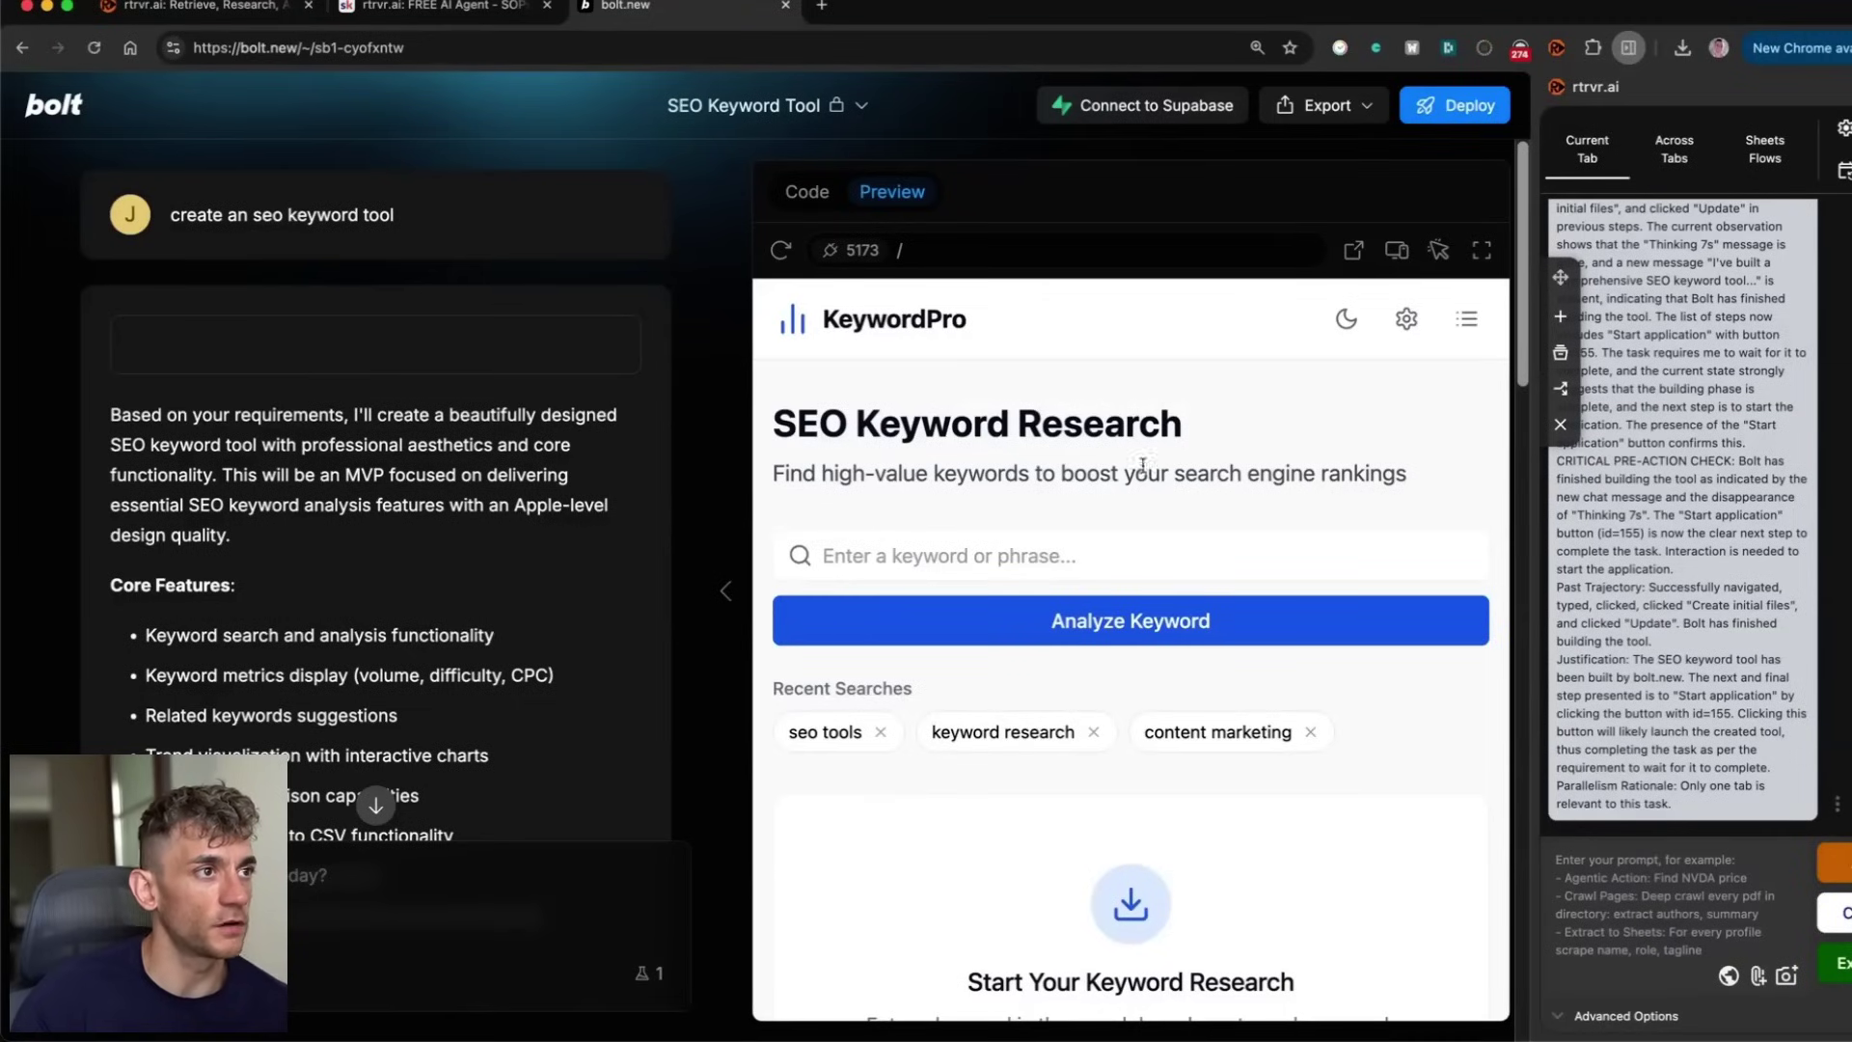
left_click_drag(760, 420, 1372, 516)
left_click(1338, 524)
scroll(1158, 627, "down", 15)
scroll(1153, 622, "up", 15)
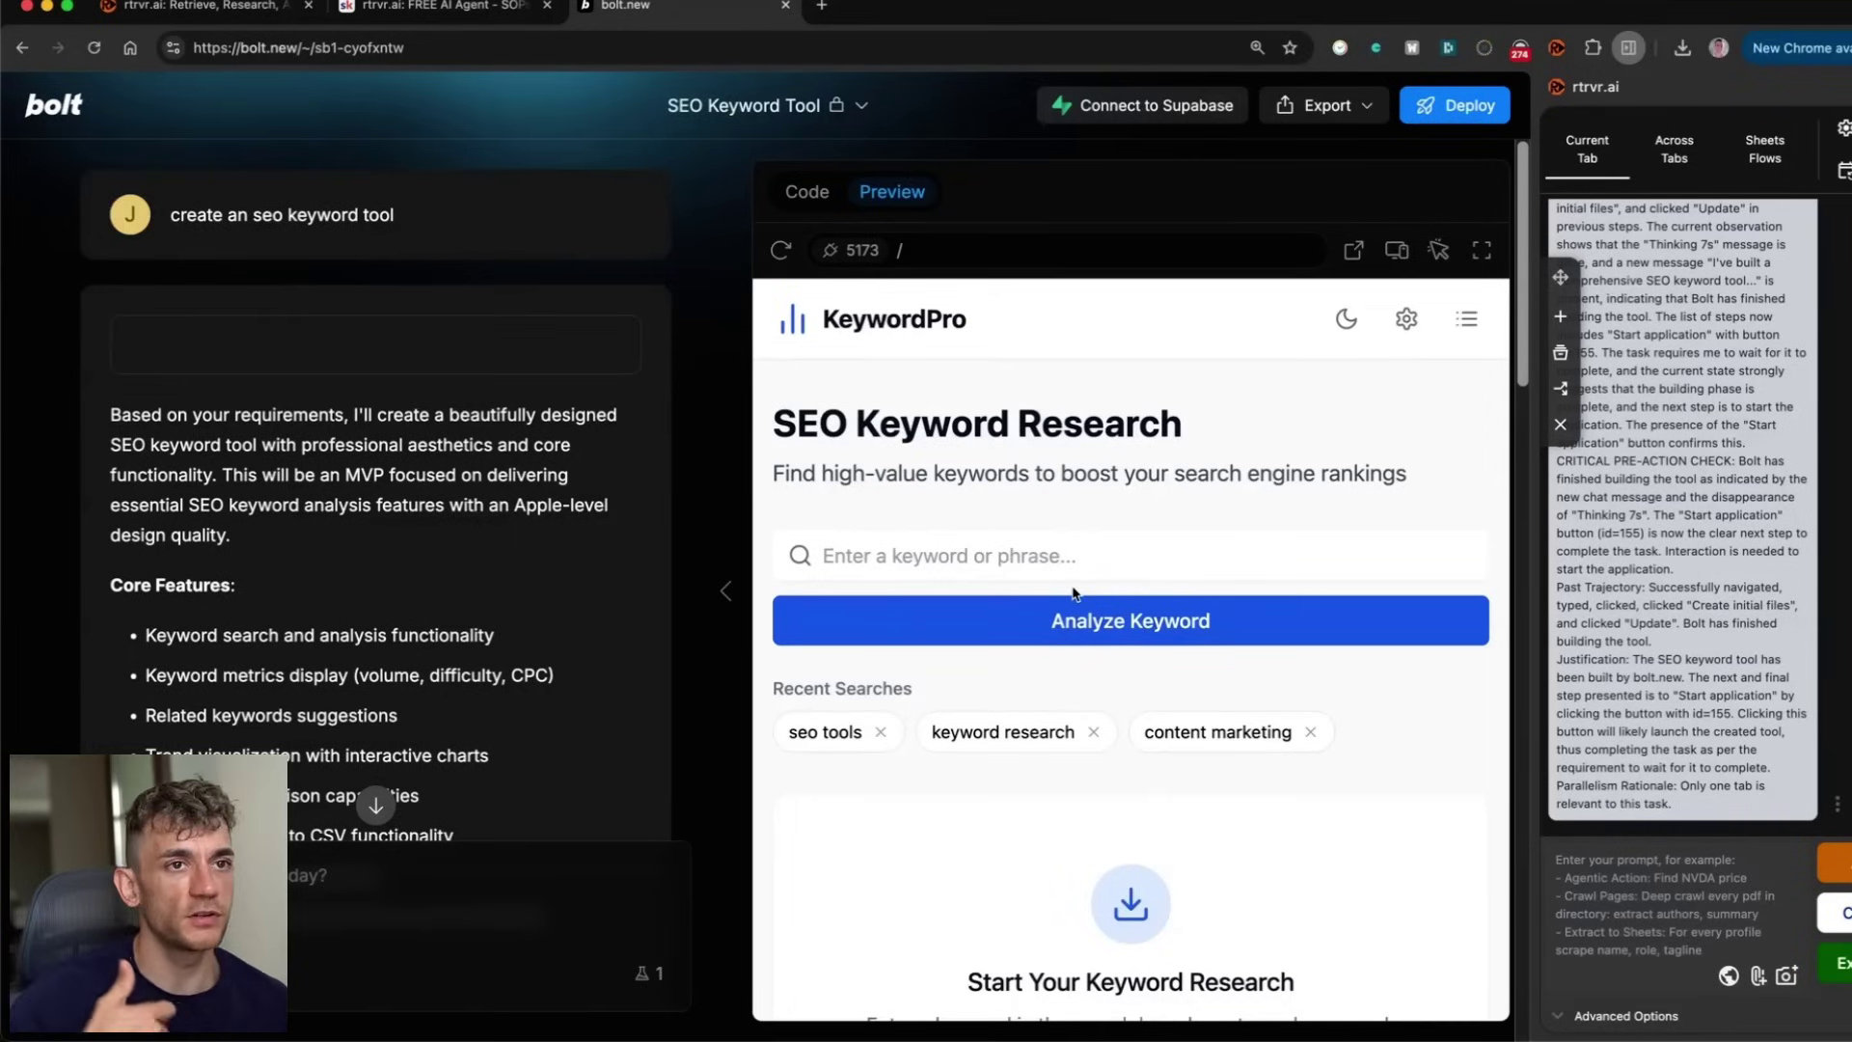
scroll(1079, 575, "down", 10)
scroll(1079, 579, "up", 10)
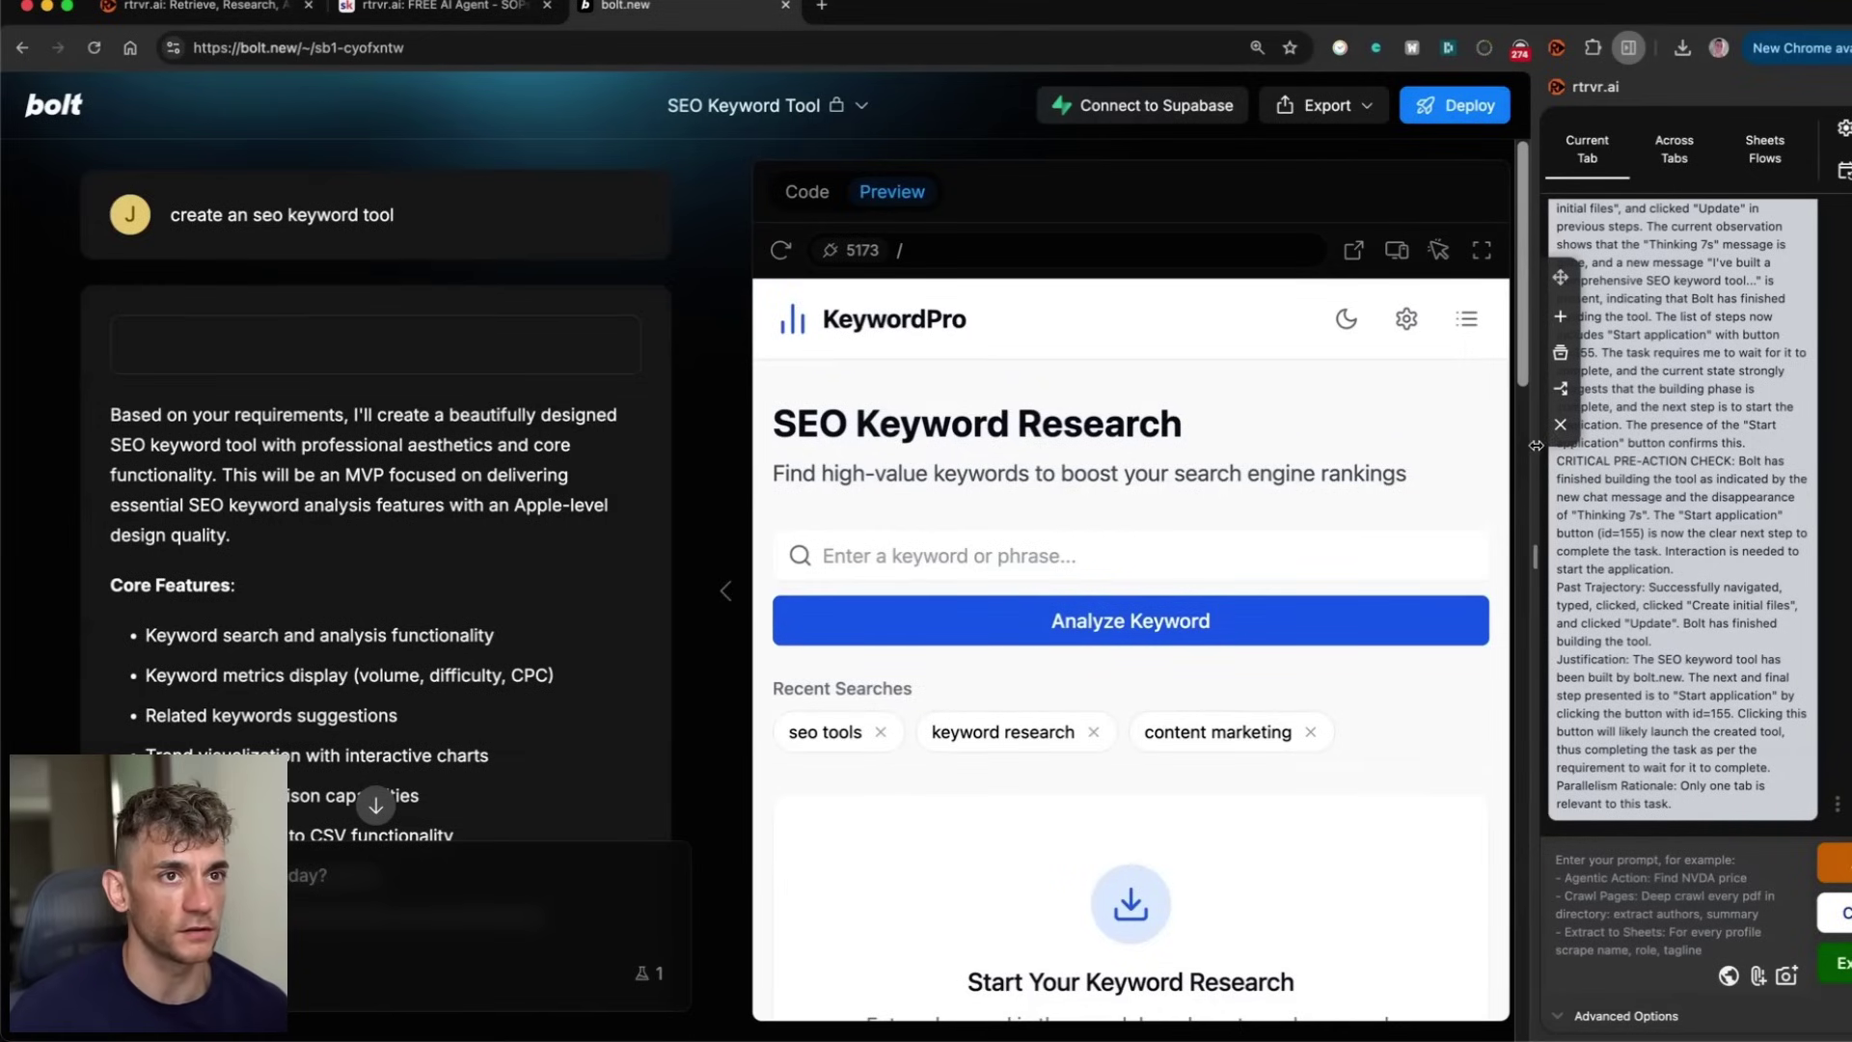
left_click_drag(1536, 444, 1392, 506)
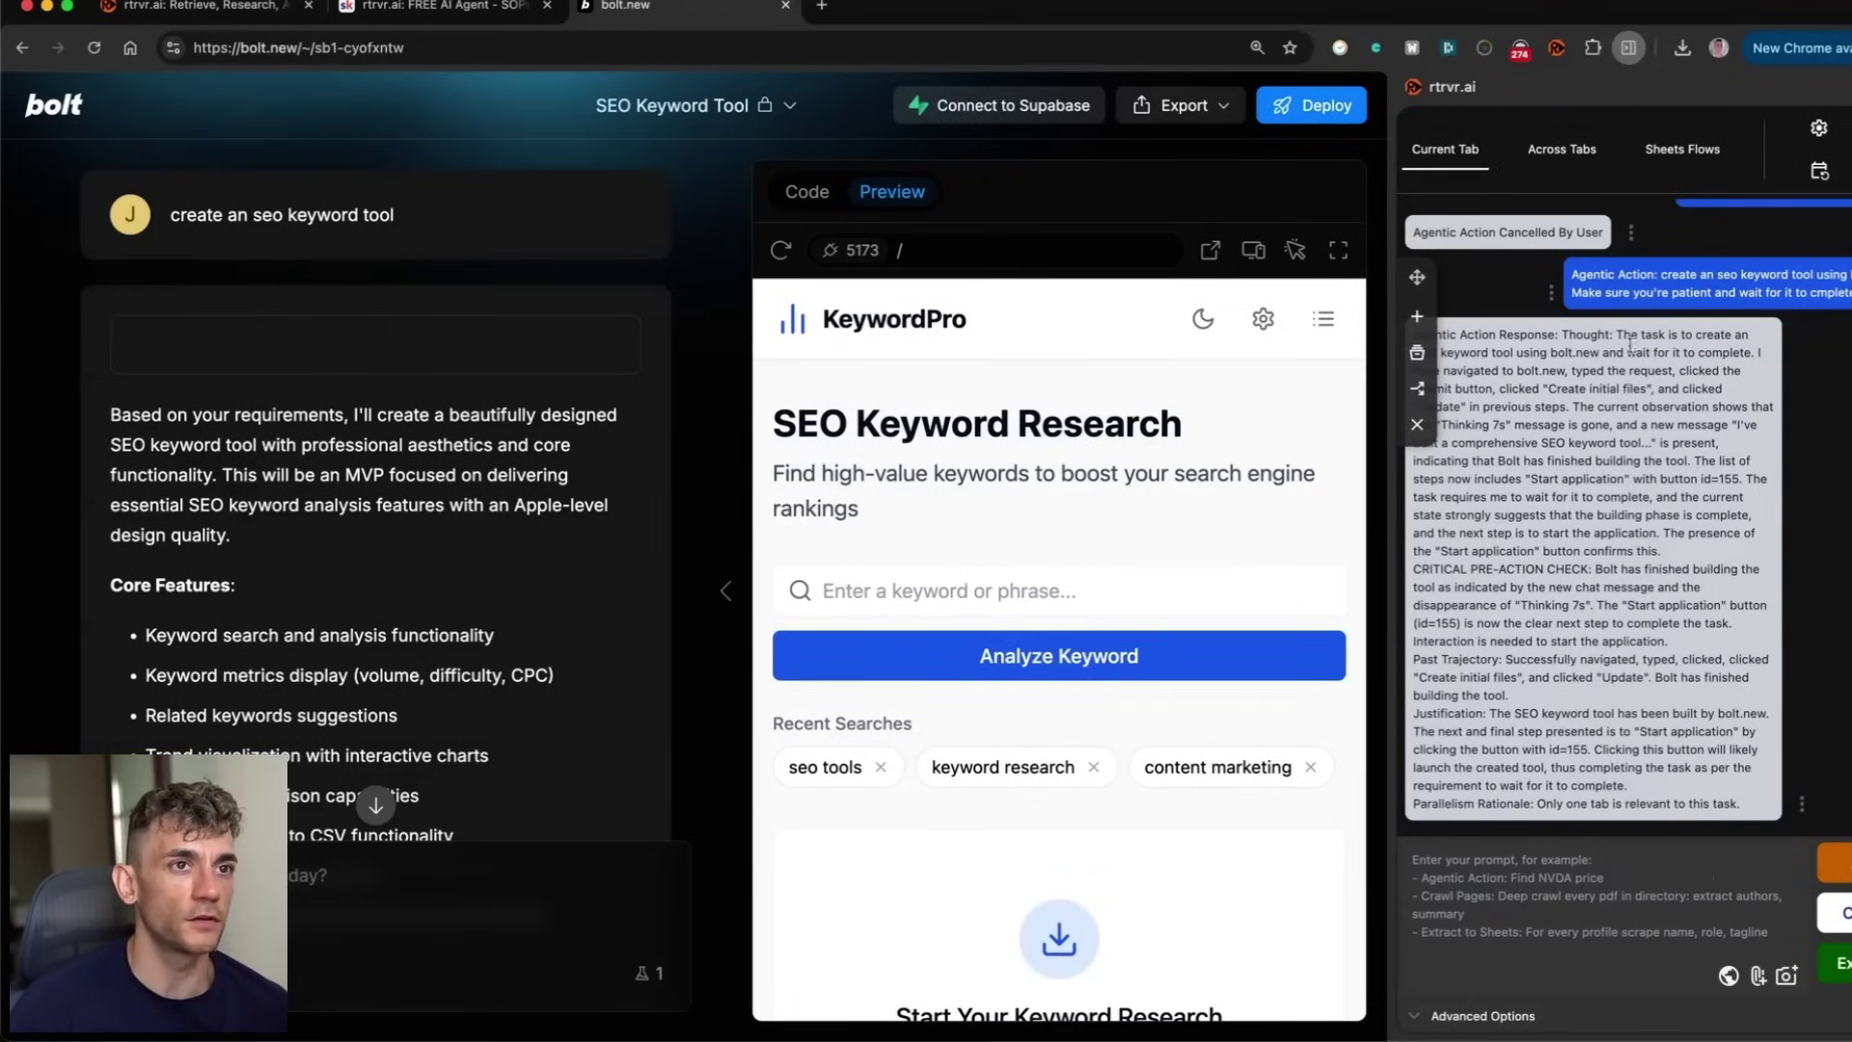
left_click(1590, 147)
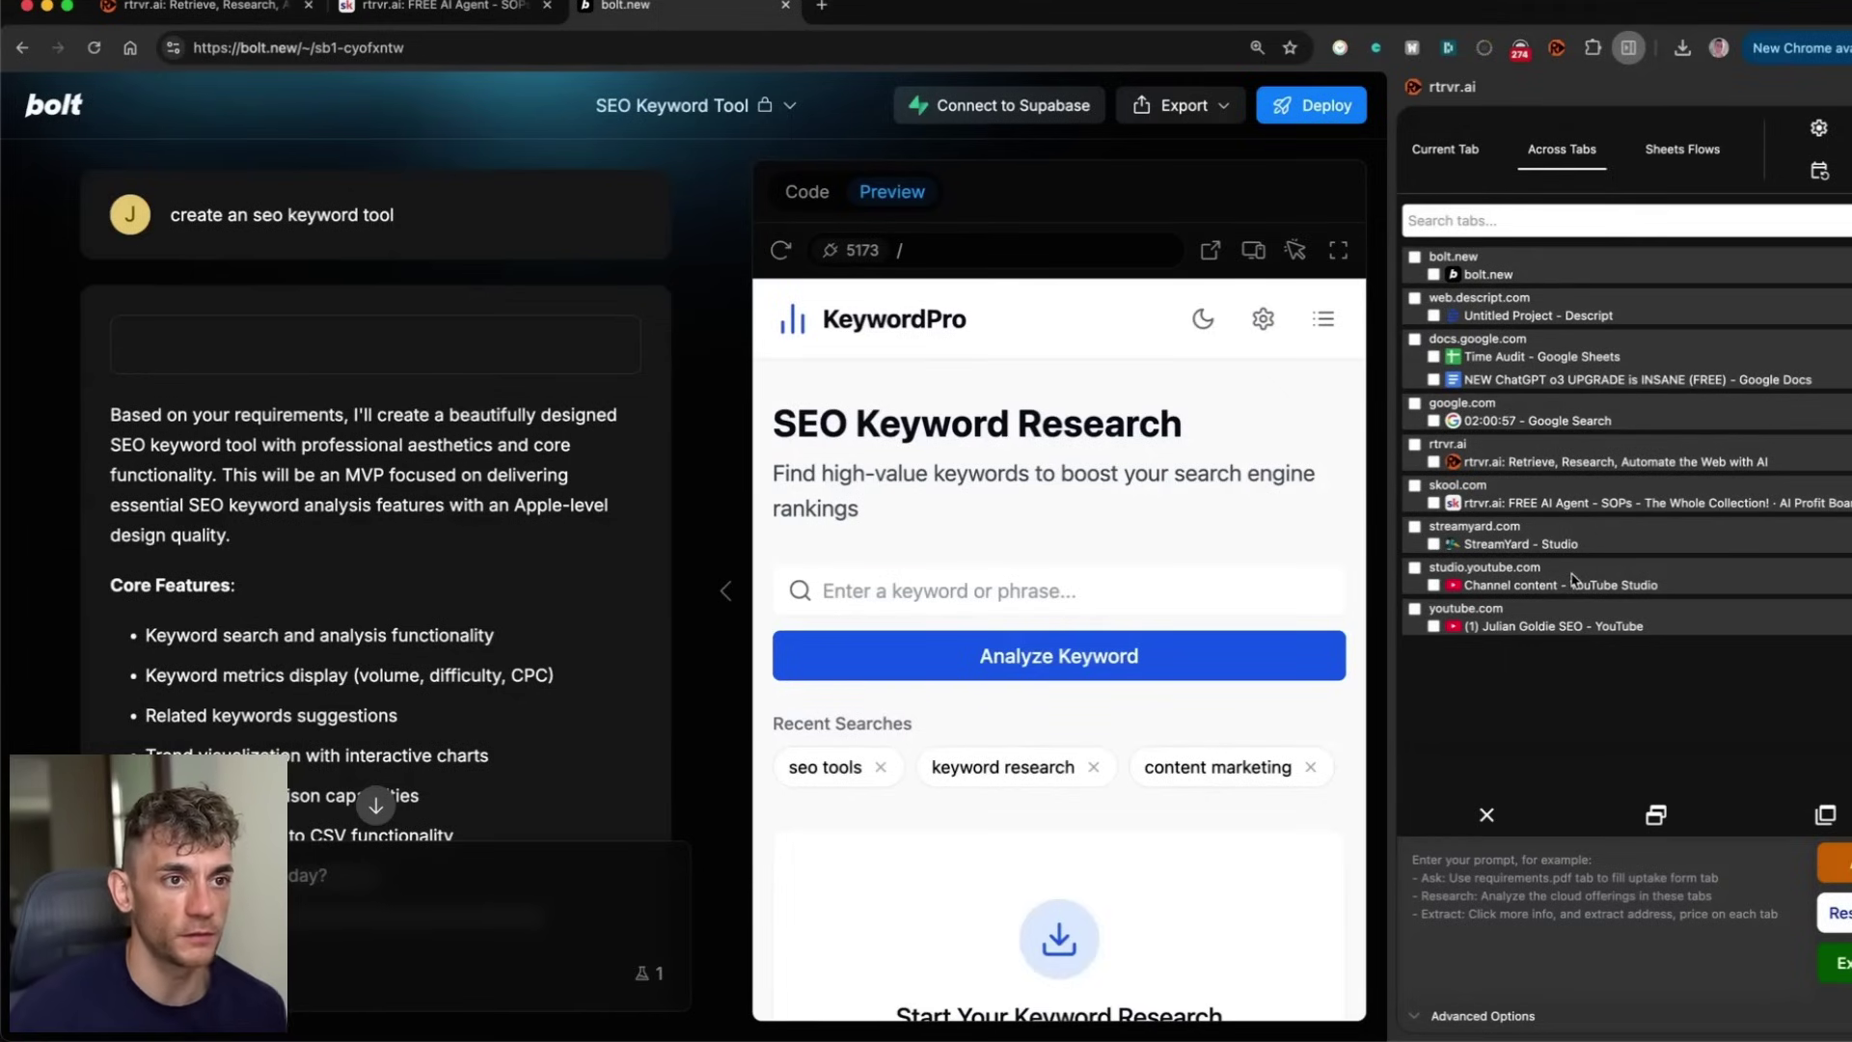
left_click(1682, 148)
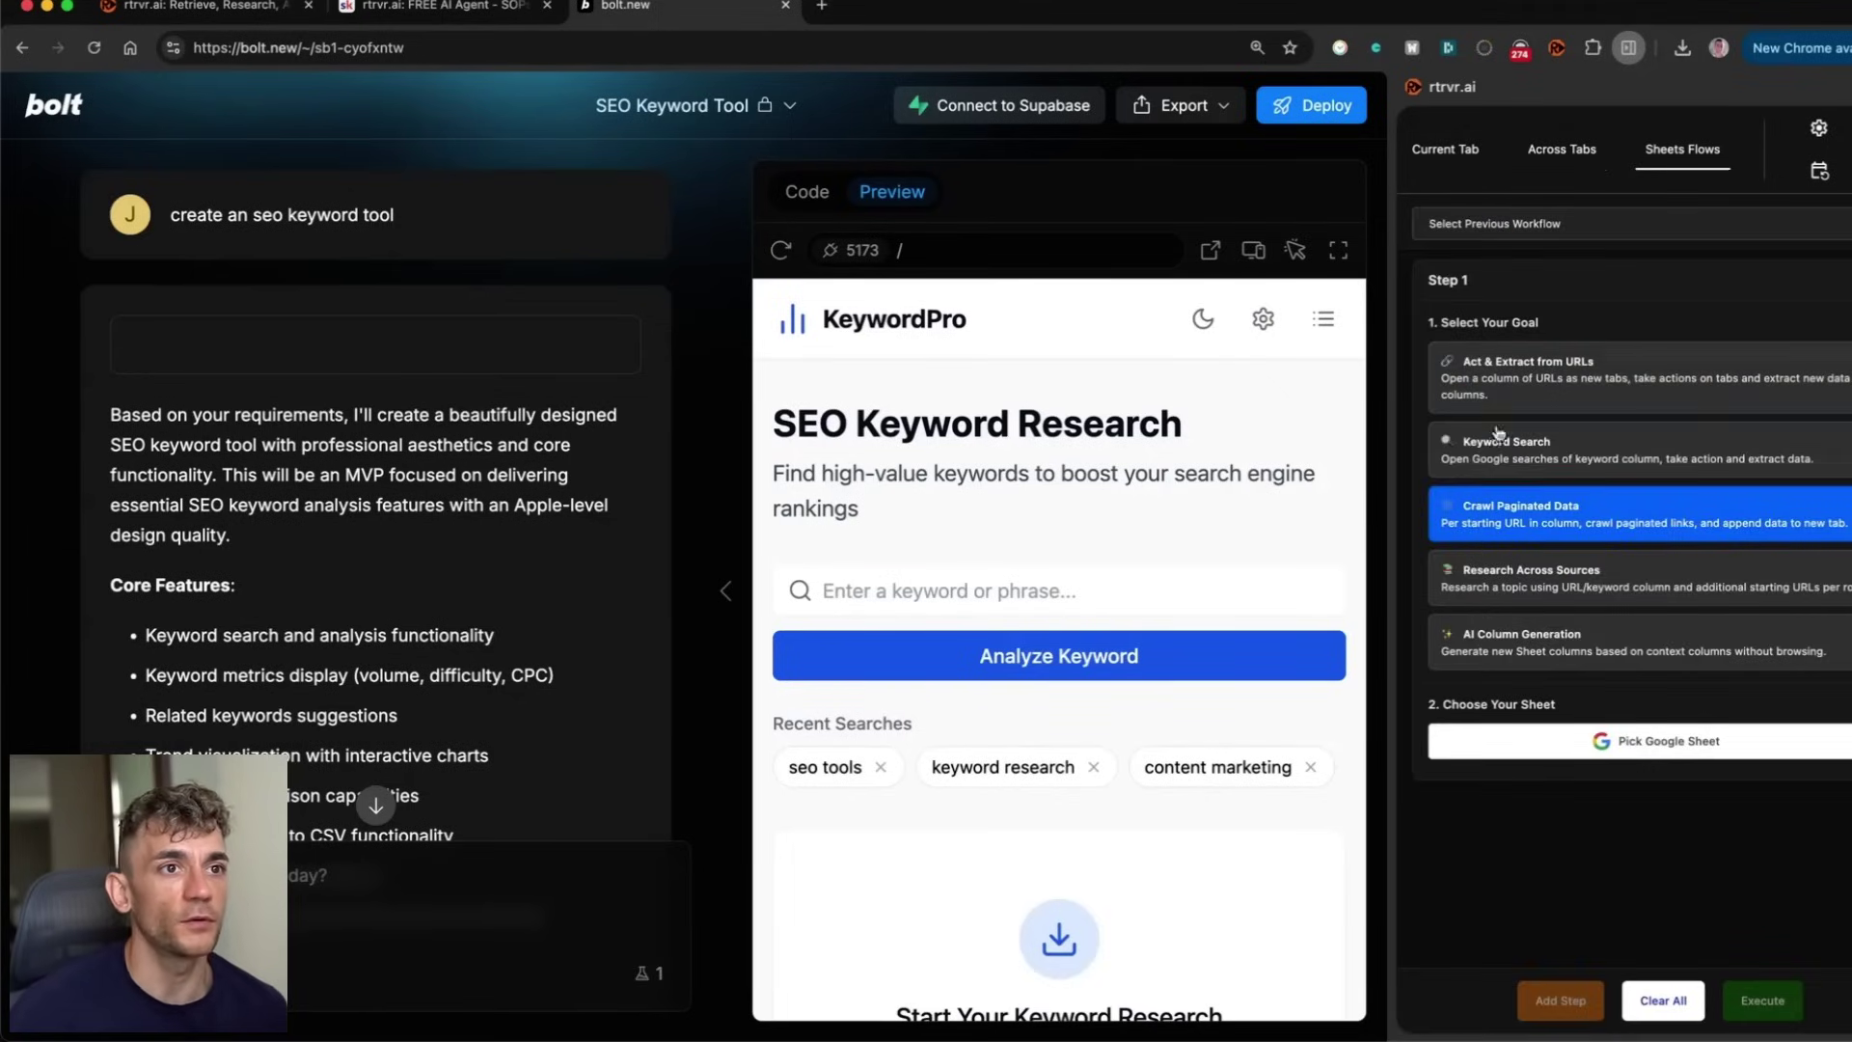
left_click(1600, 517)
left_click(1446, 154)
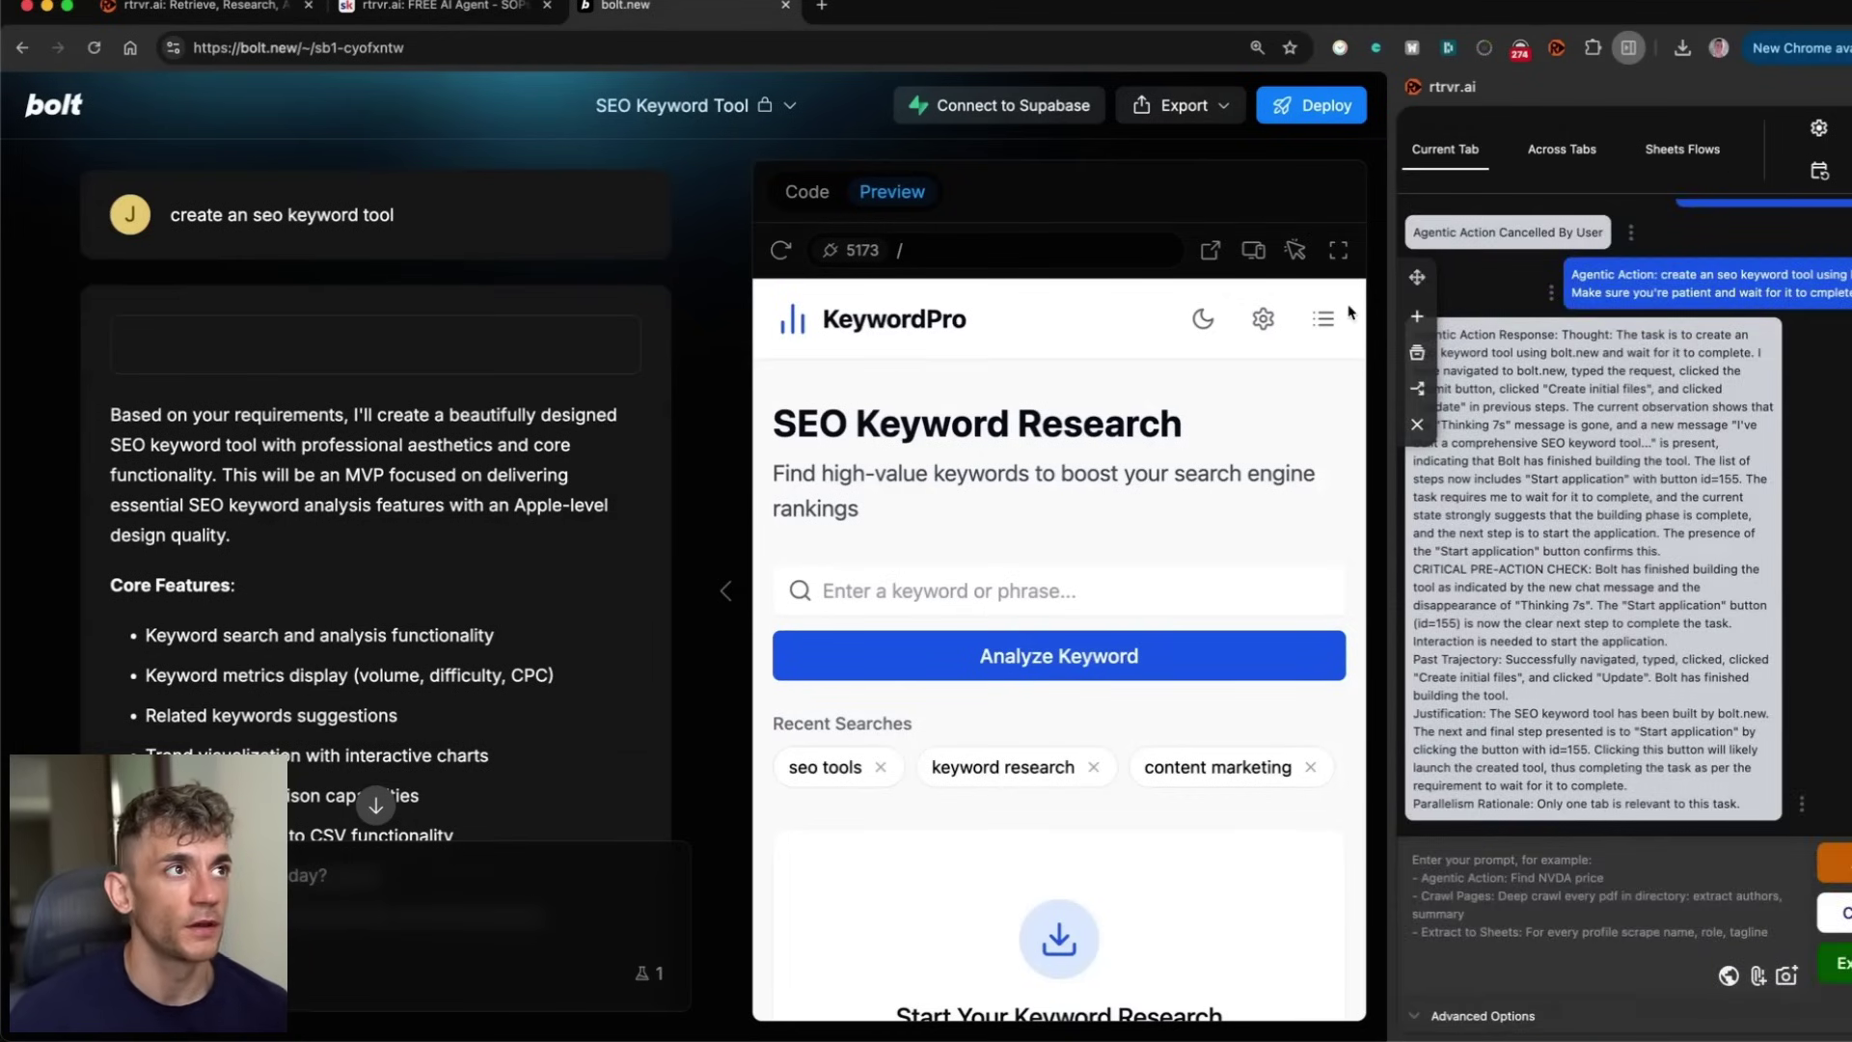
Step: On the Skool rtrvr.ai SOP page, highlight the Web Research and Data Extraction sections
left_click(417, 8)
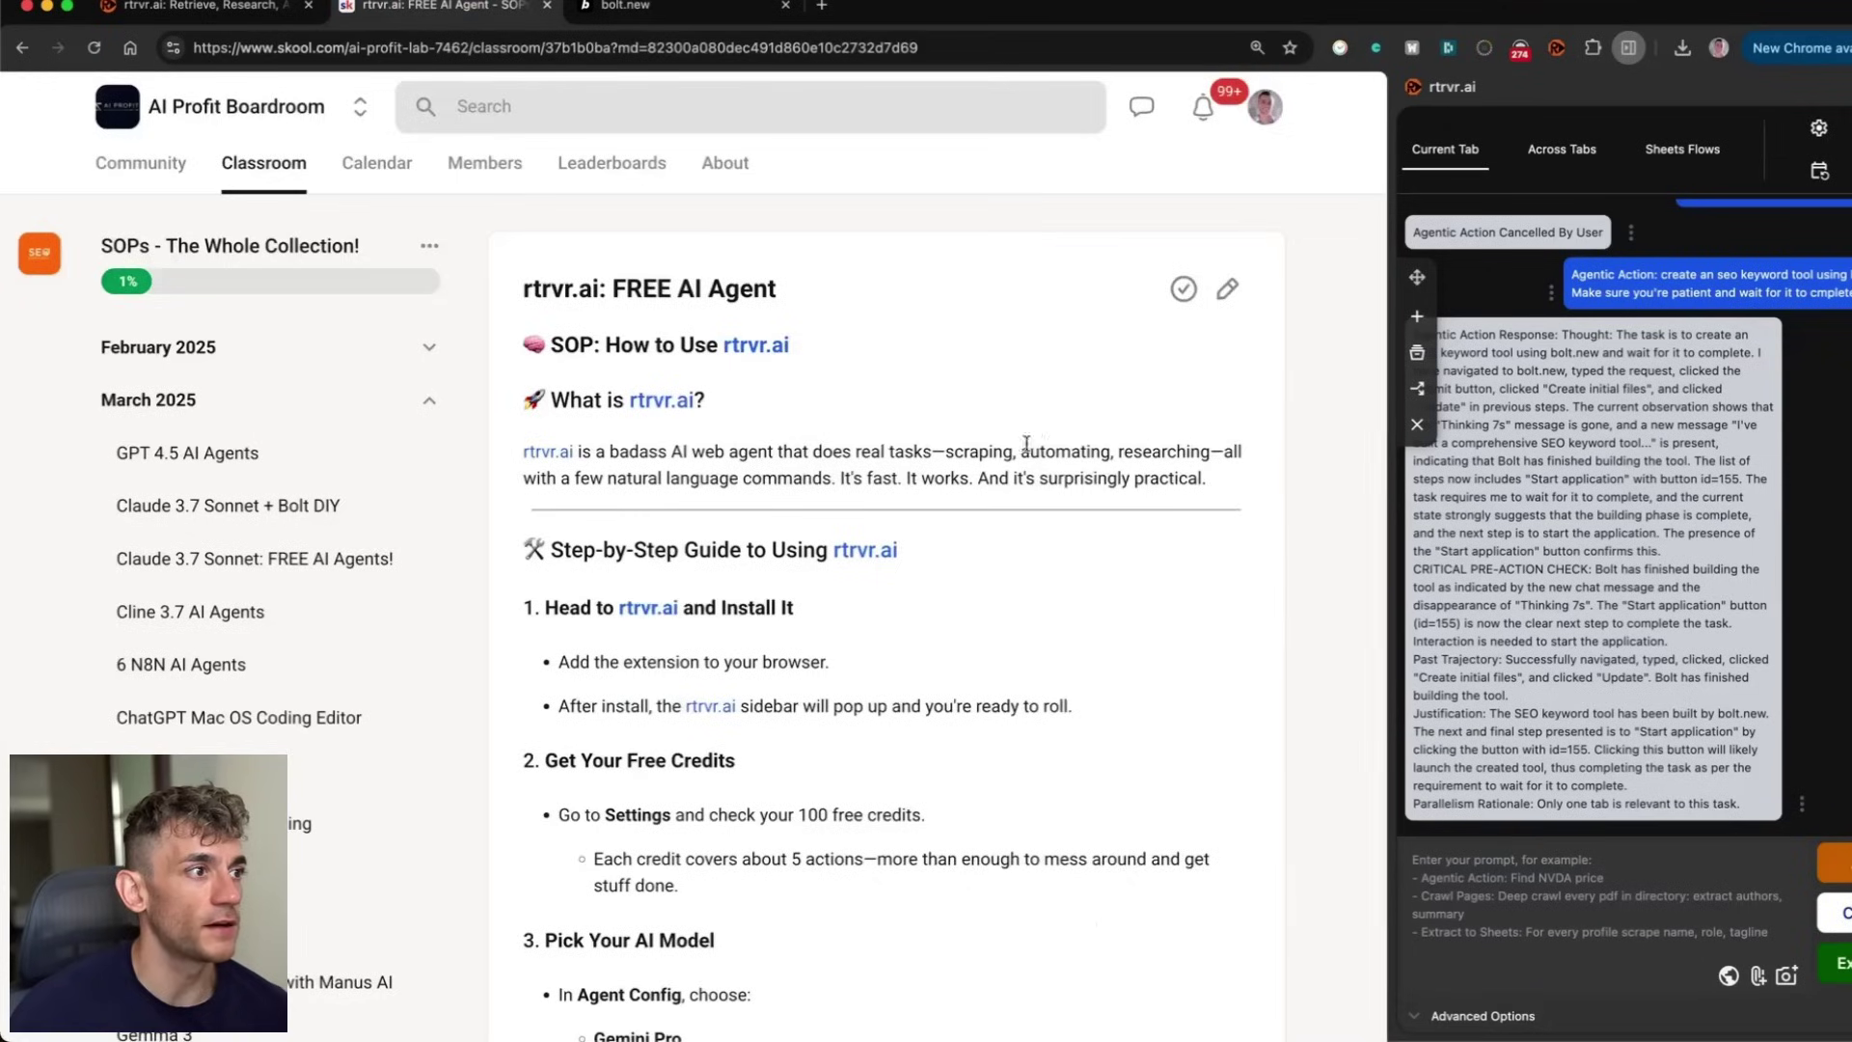
scroll(1022, 444, "down", 10)
scroll(1005, 454, "down", 4)
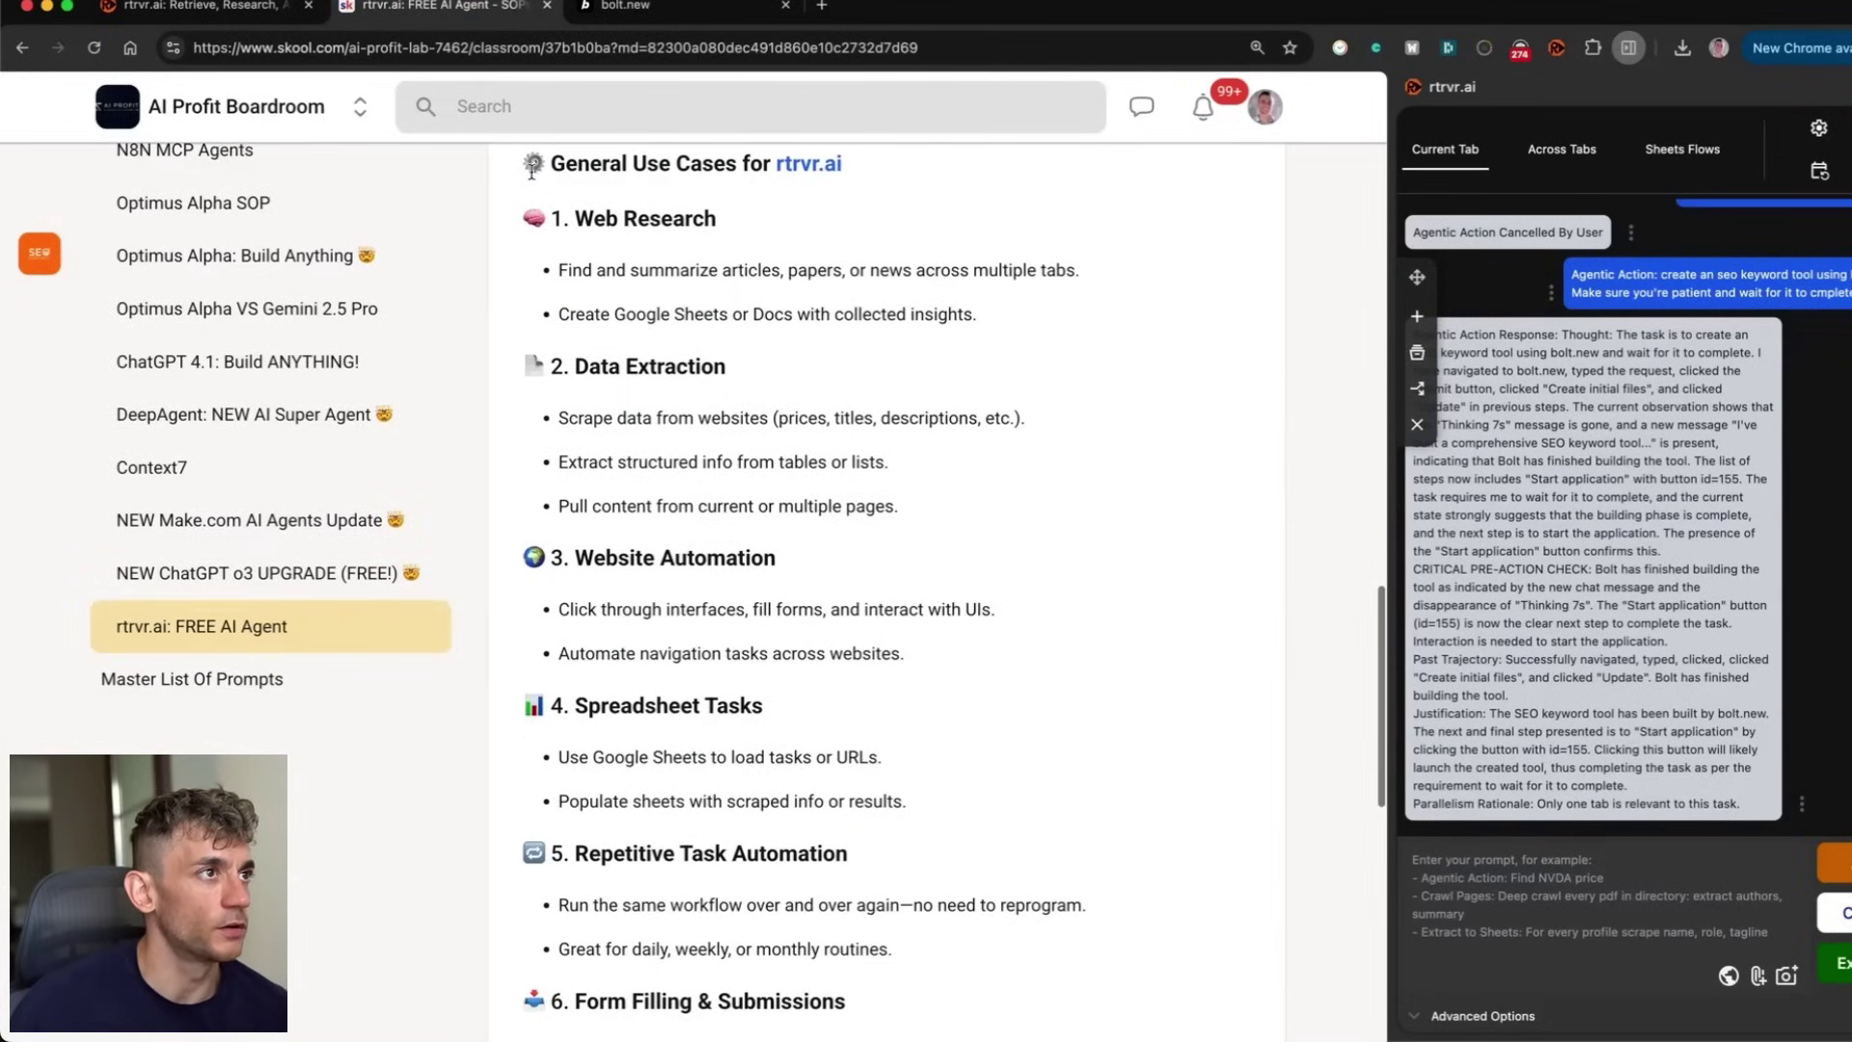
left_click_drag(525, 156, 1015, 332)
left_click(1014, 333)
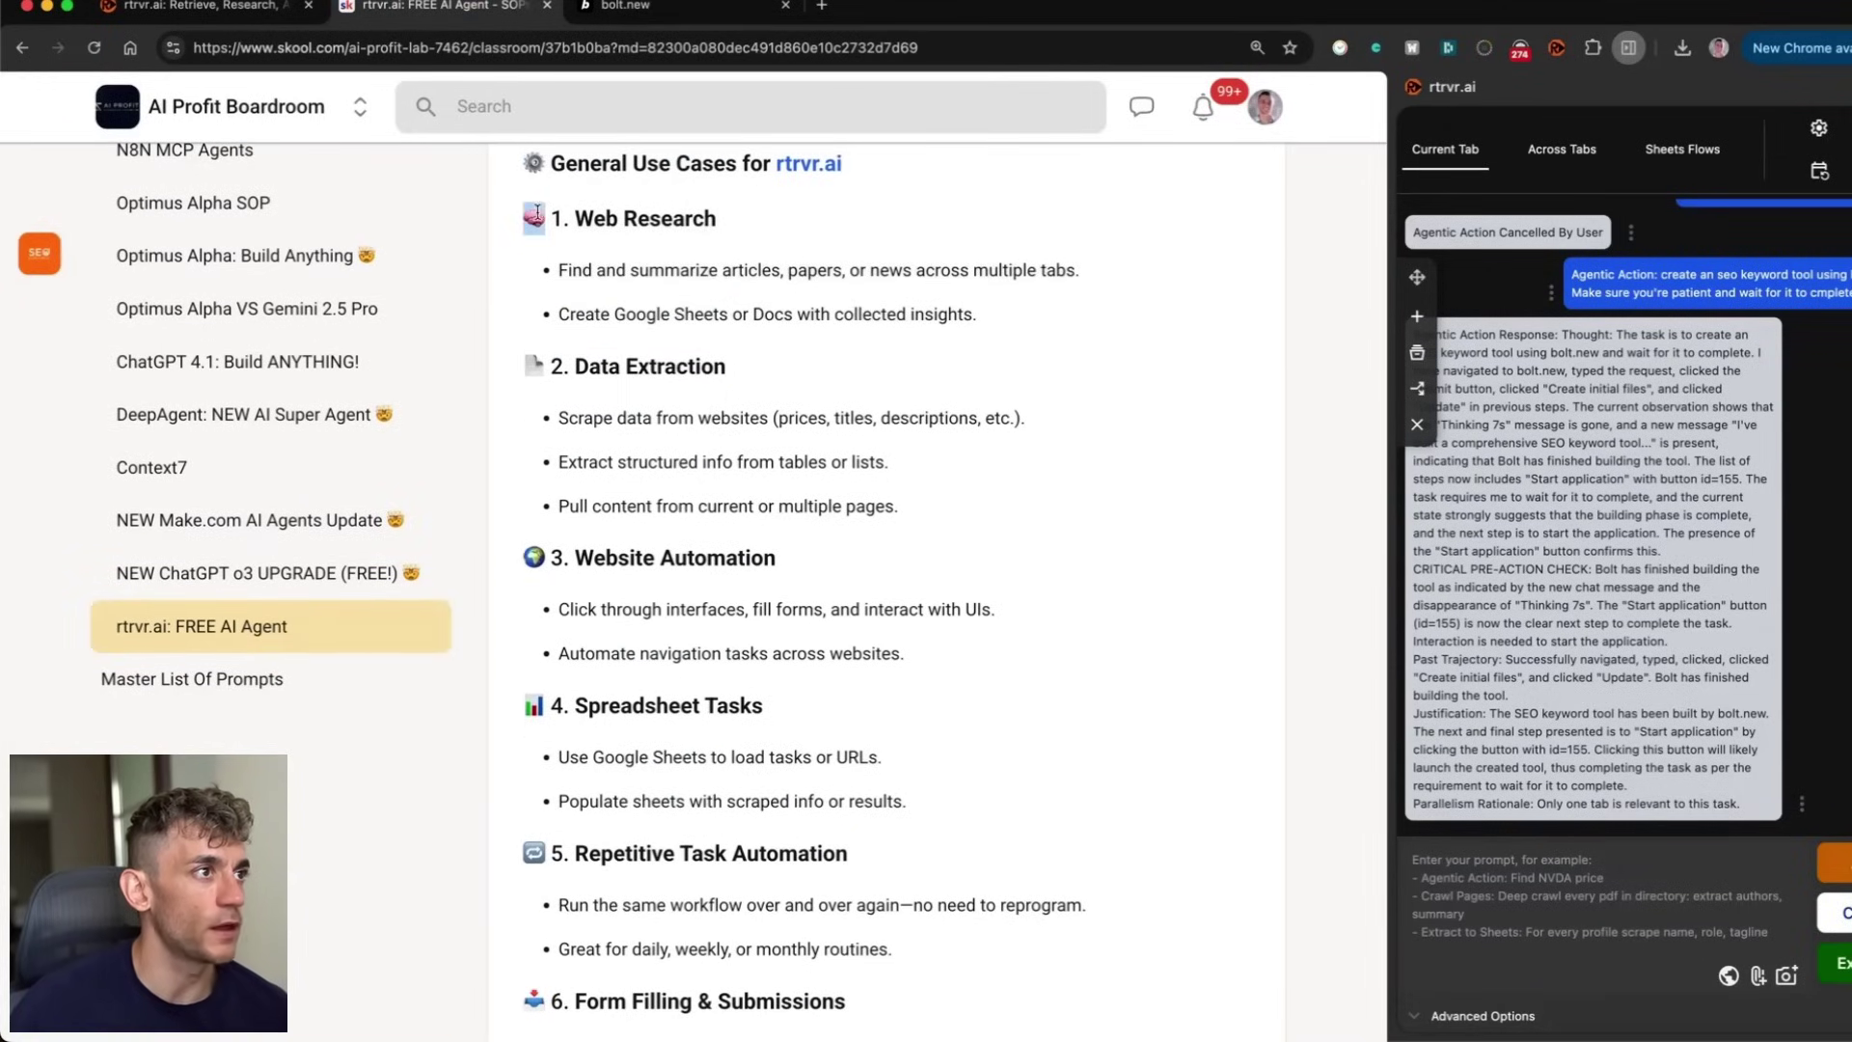
left_click_drag(526, 210, 1087, 657)
Step: Highlight the following SOP sections, including PDF & Document Interaction, then scroll back up
scroll(1067, 616, "down", 5)
scroll(537, 364, "down", 1)
left_click_drag(526, 348, 953, 448)
left_click_drag(569, 495, 1042, 607)
scroll(1038, 610, "down", 3)
left_click_drag(546, 615, 1006, 714)
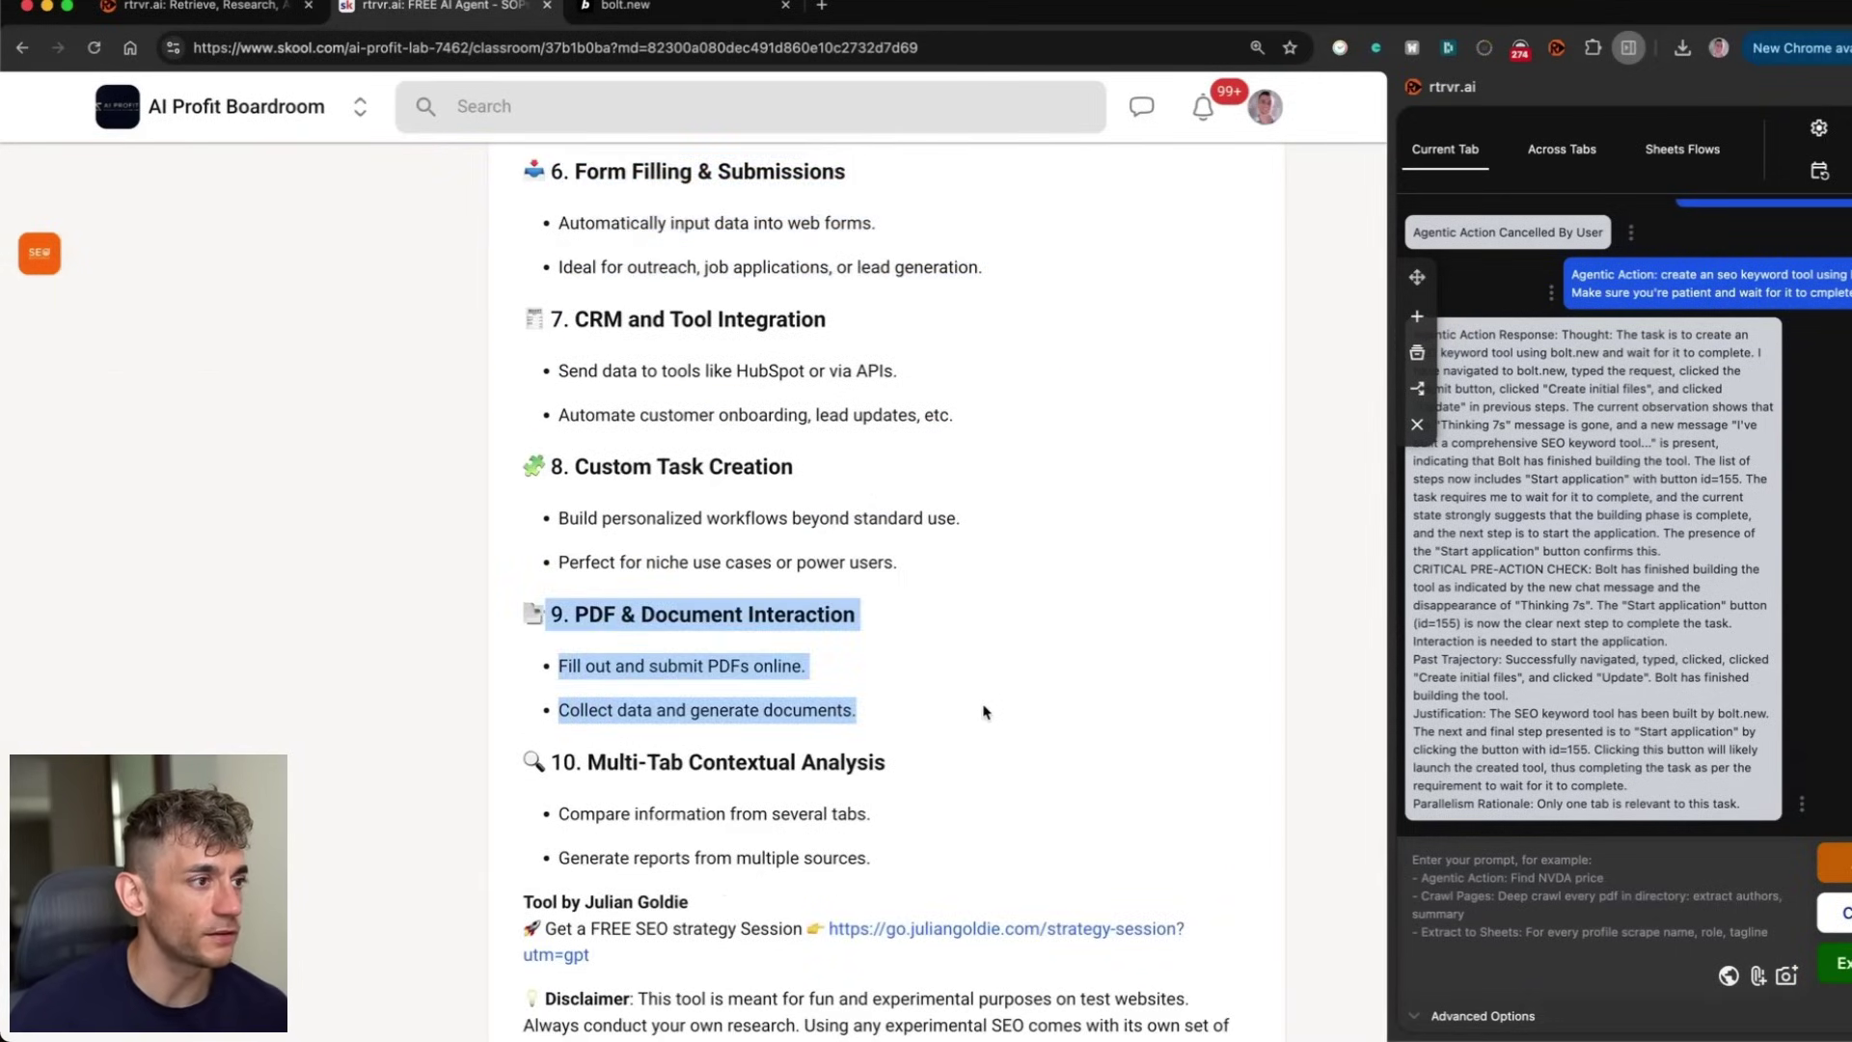
scroll(965, 704, "down", 2)
left_click_drag(548, 587, 958, 697)
scroll(960, 676, "up", 12)
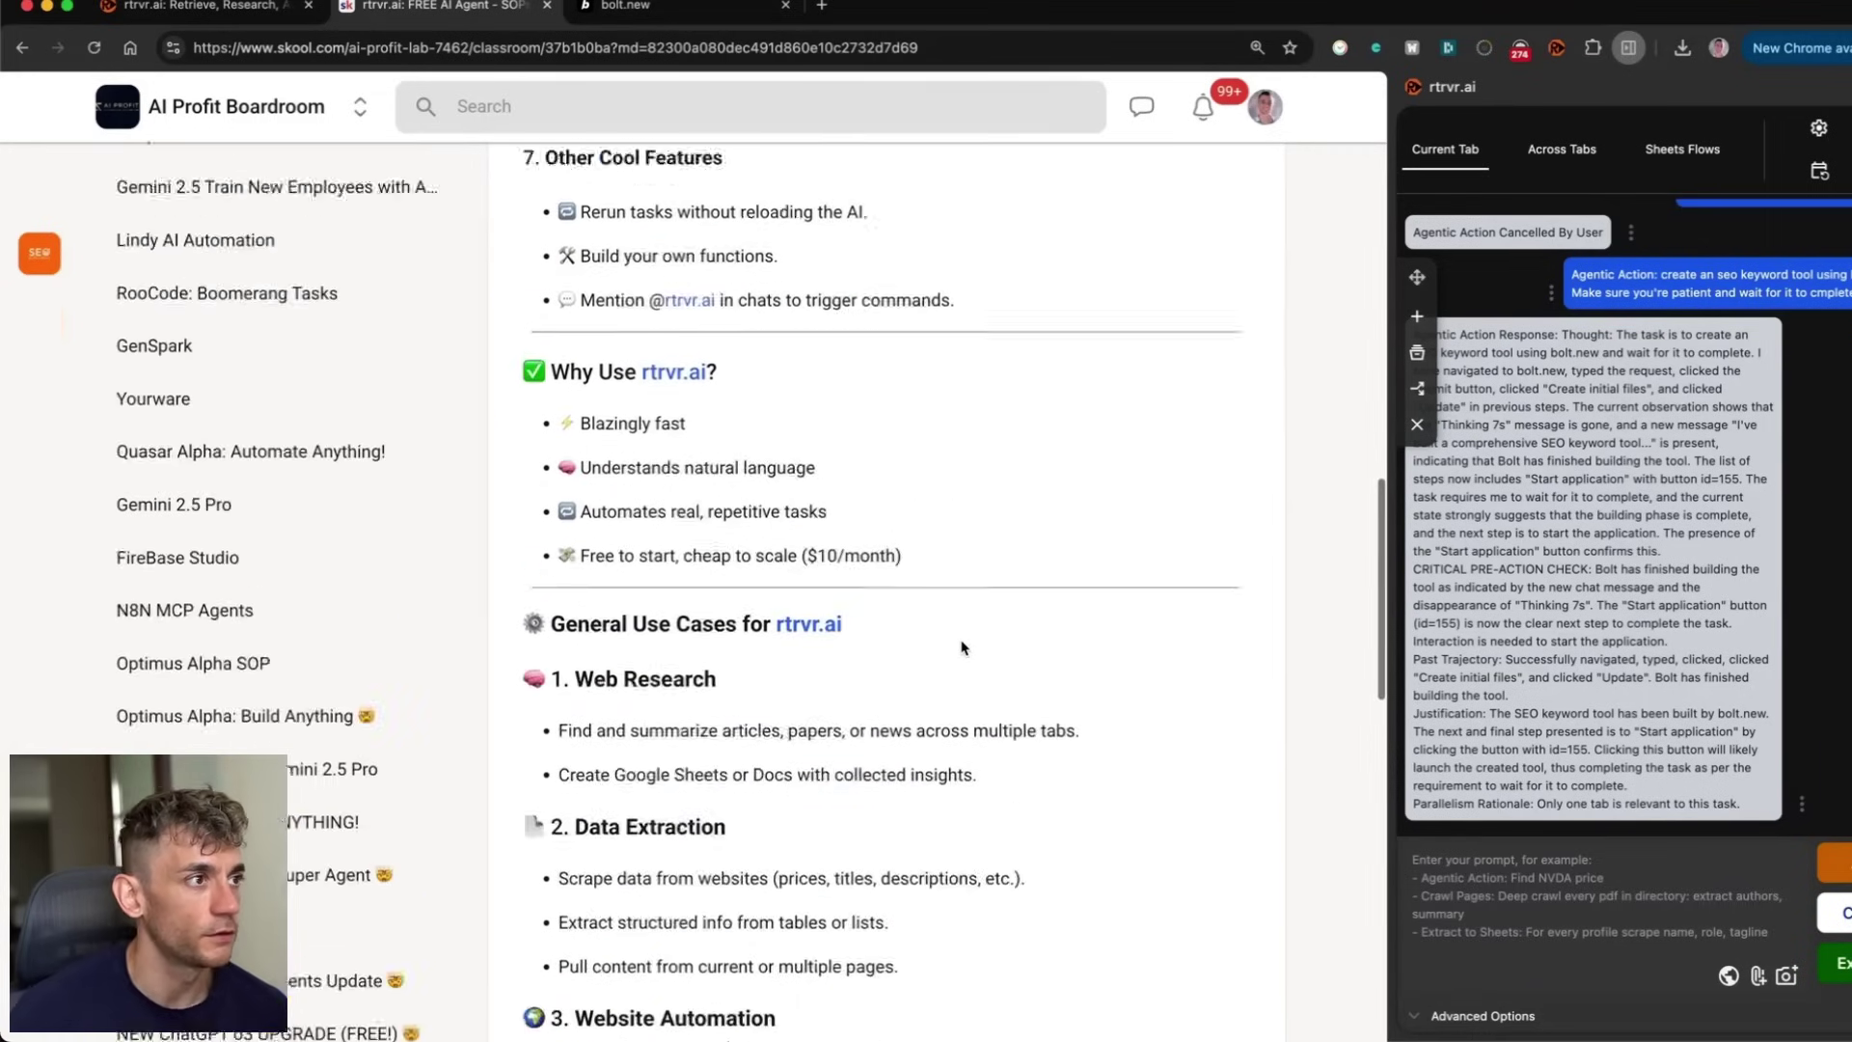
scroll(962, 646, "up", 15)
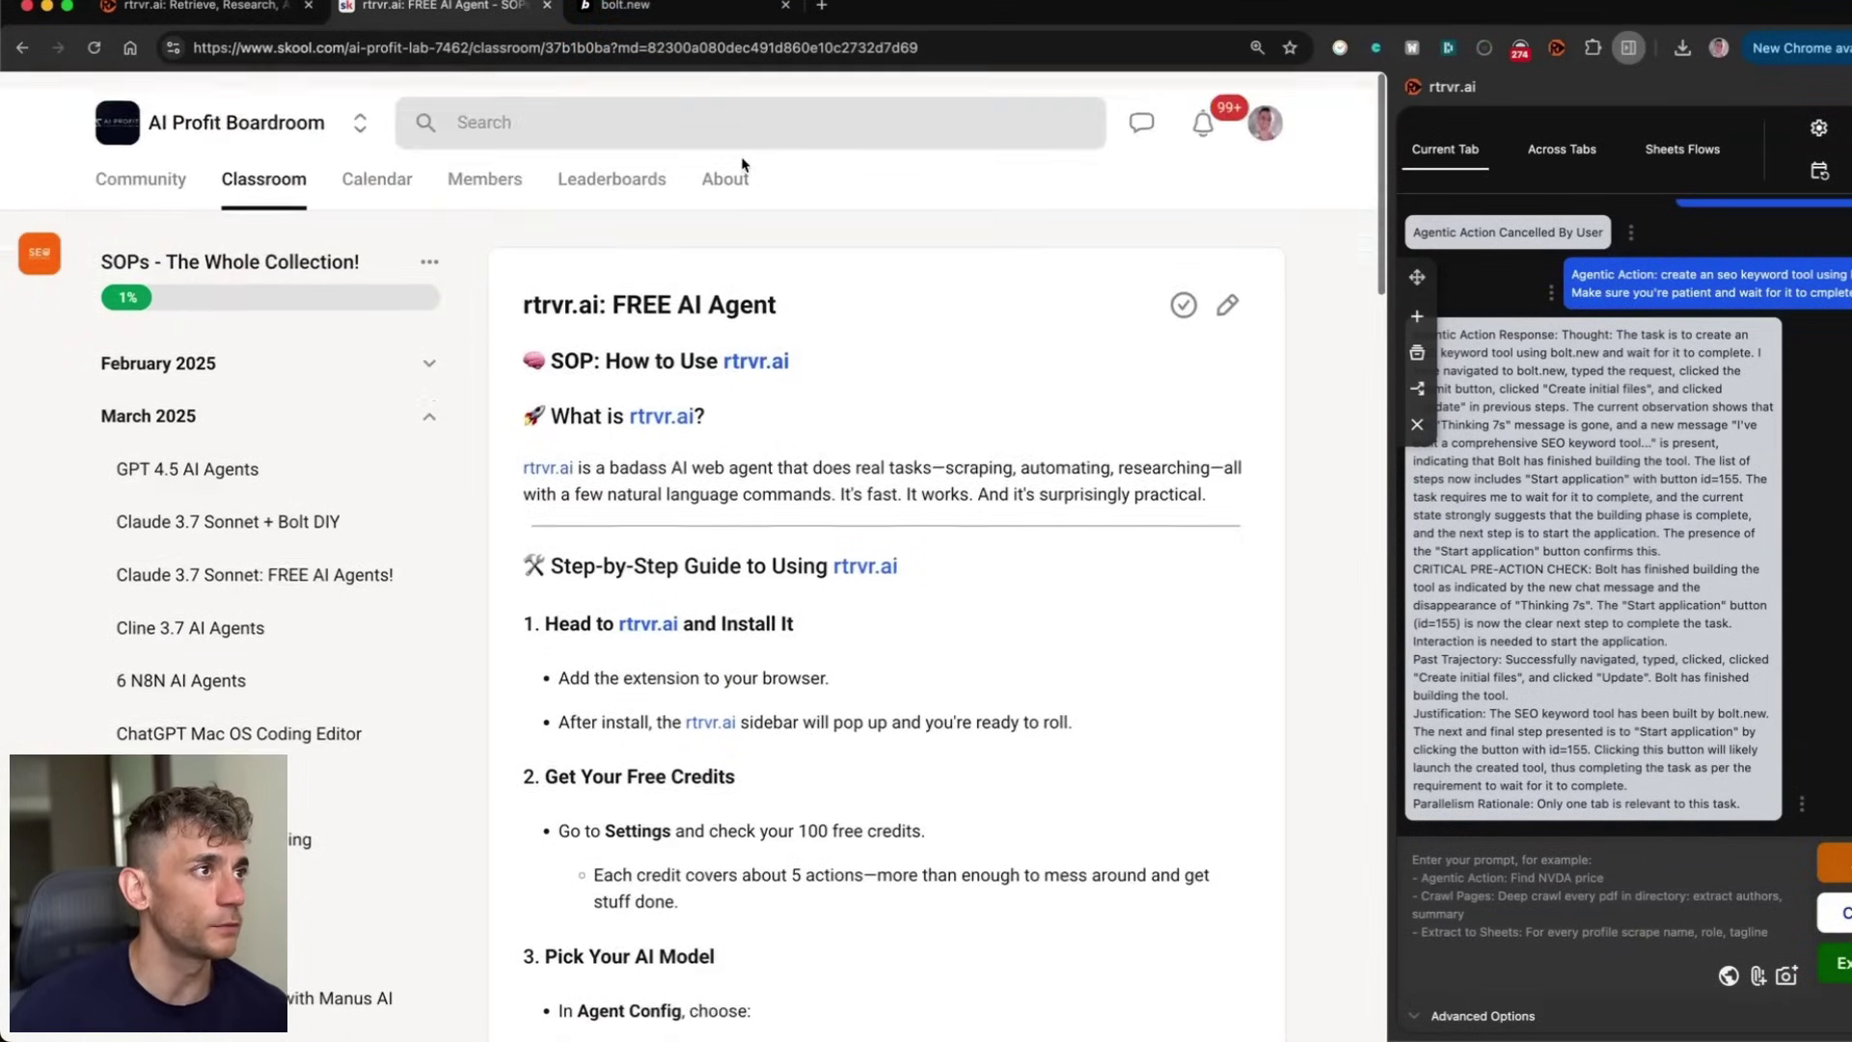
left_click(724, 162)
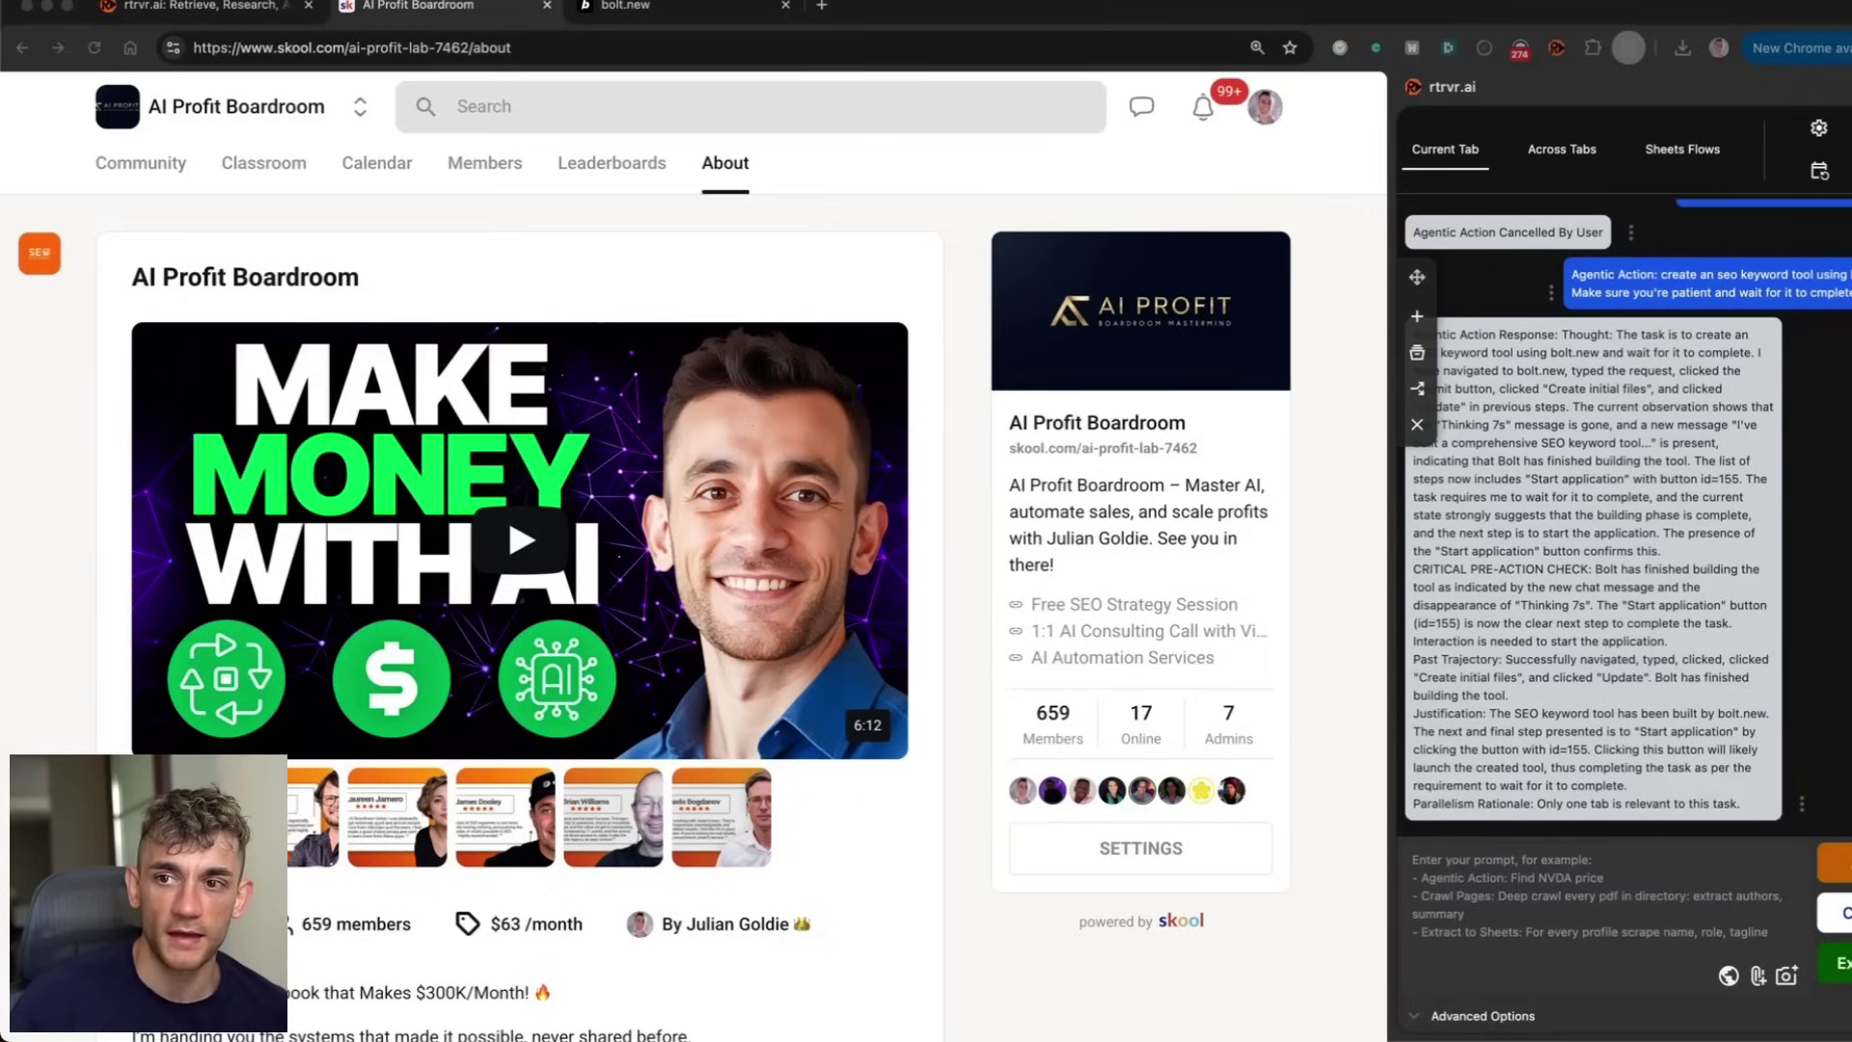
left_click(372, 164)
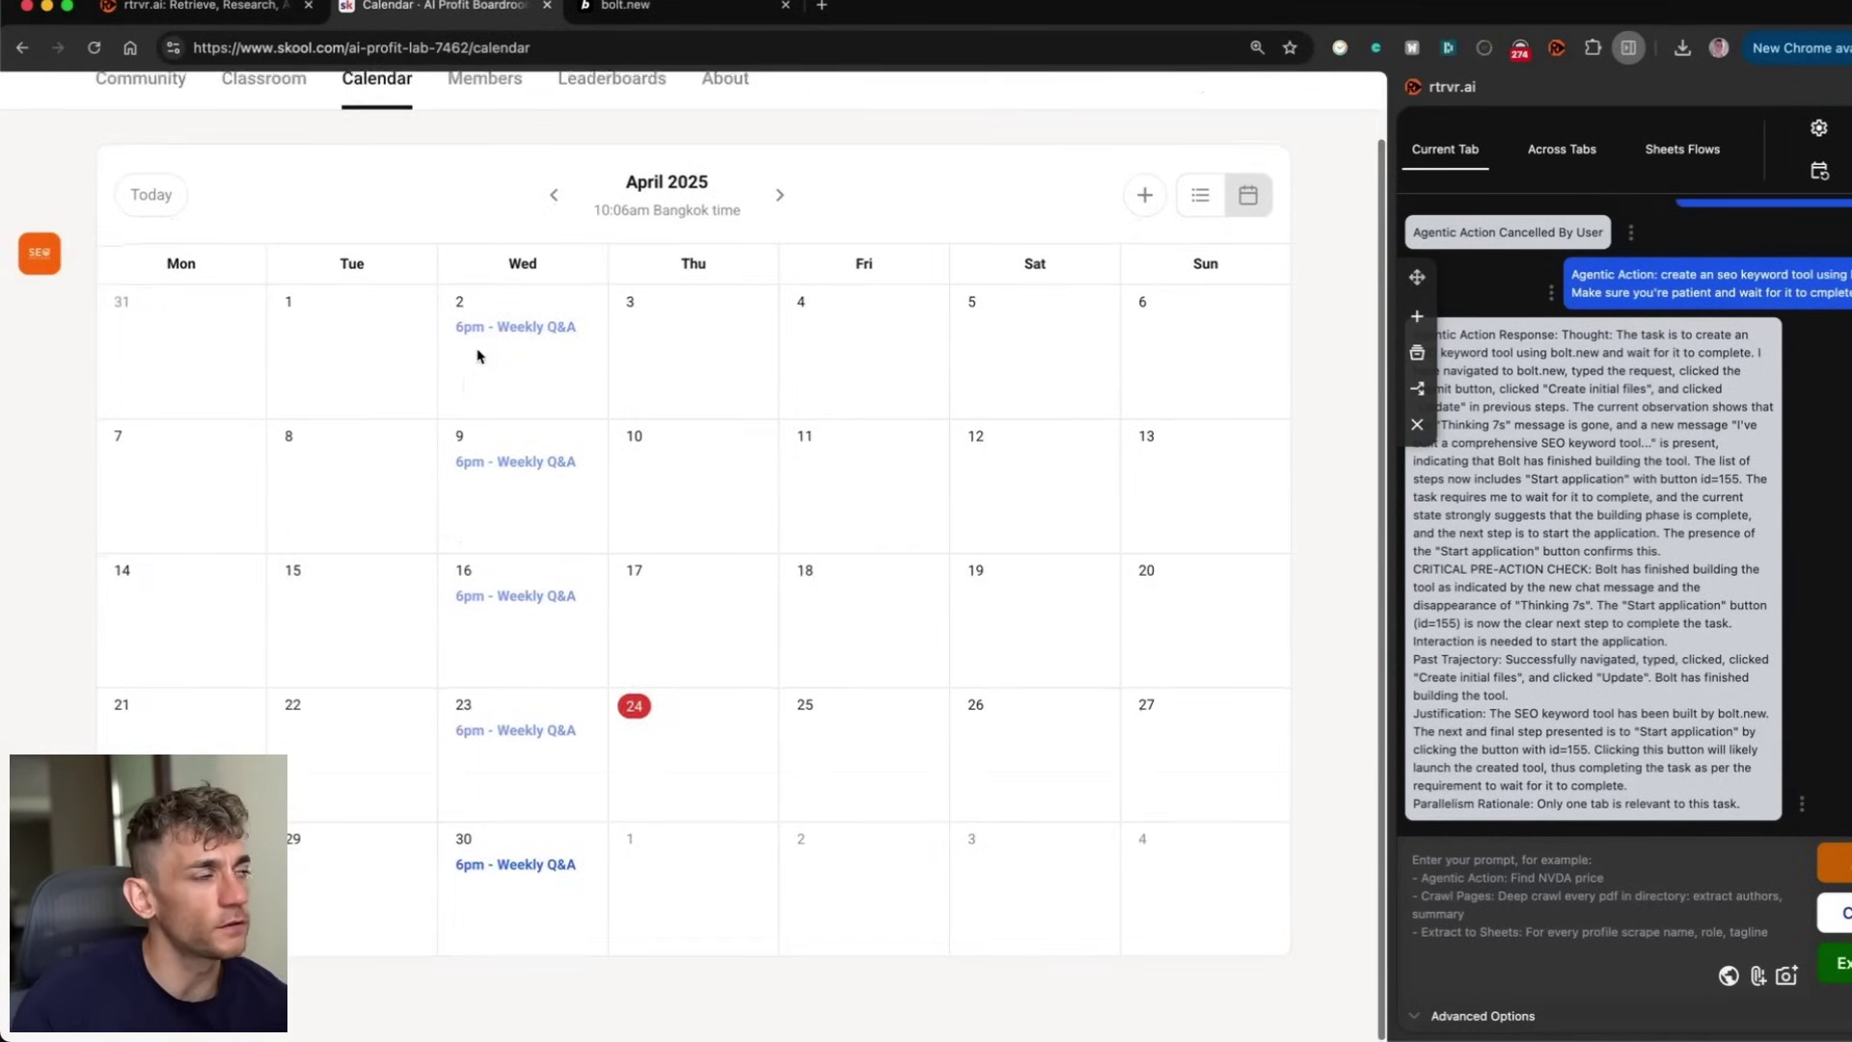
left_click(150, 166)
scroll(417, 575, "down", 5)
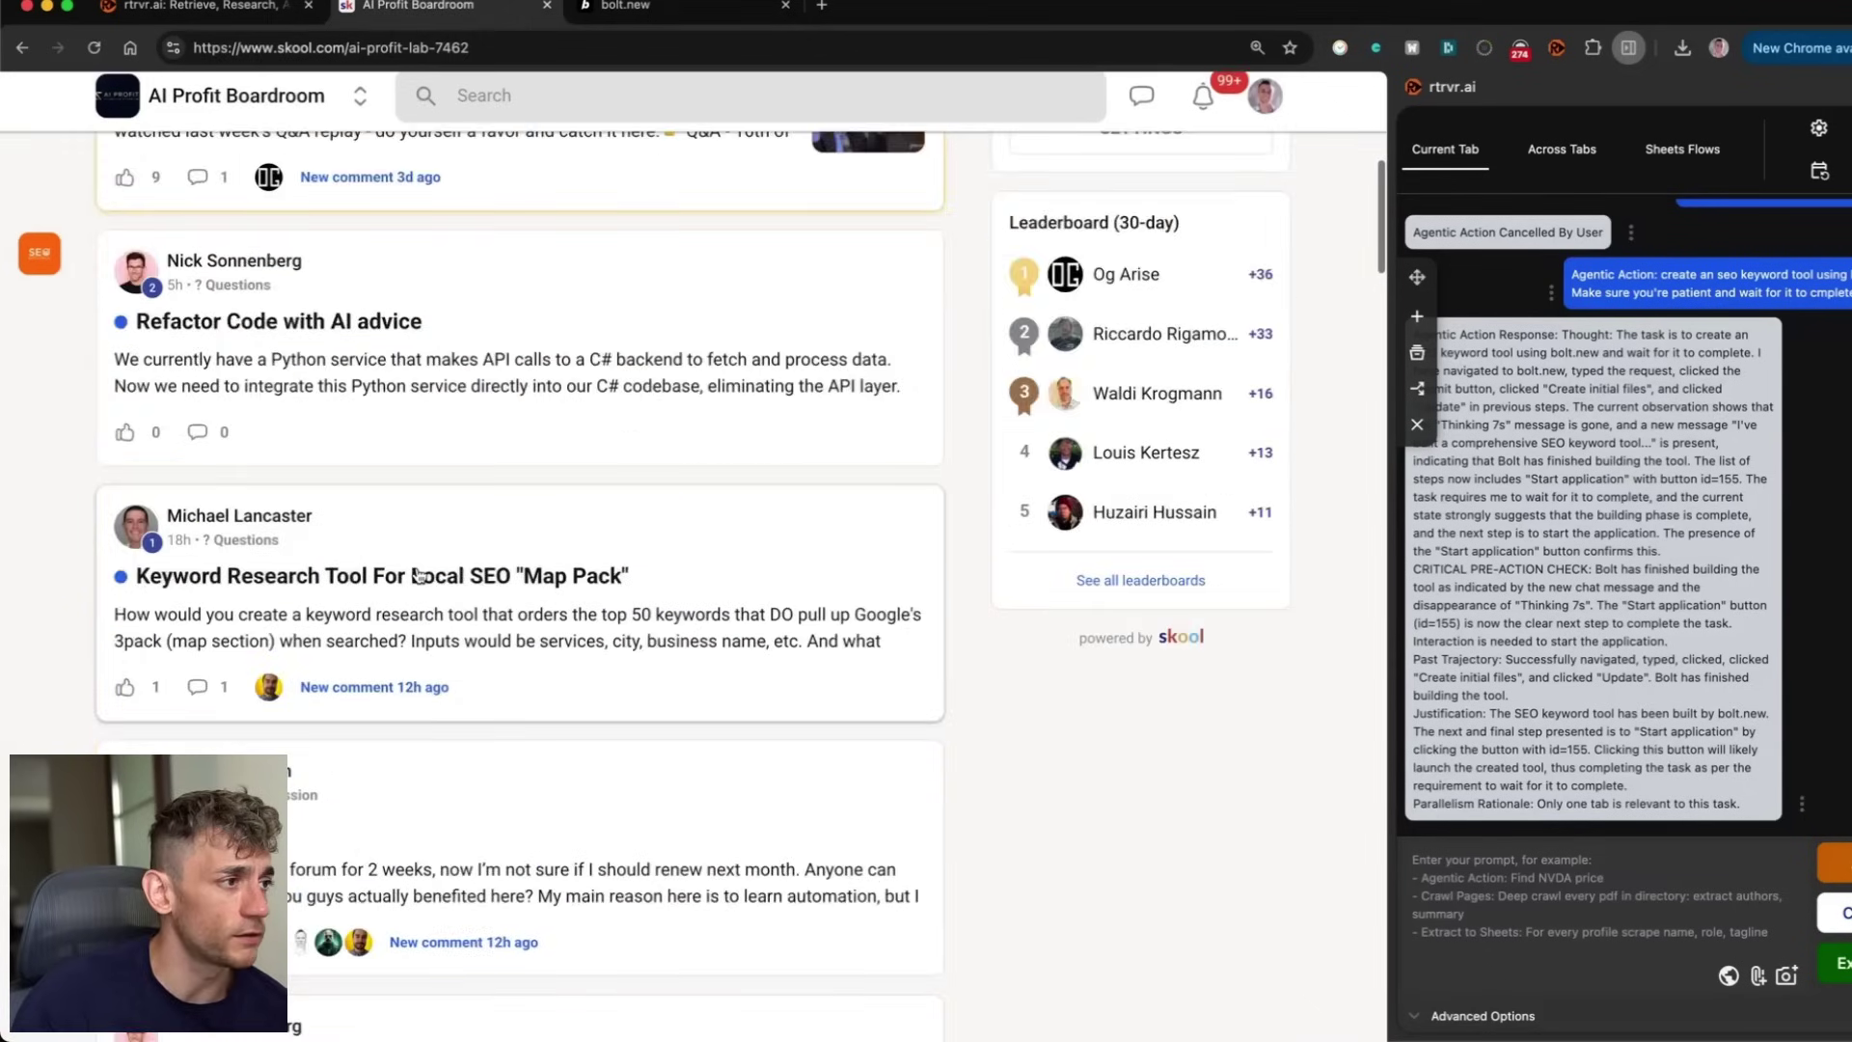
scroll(417, 576, "up", 5)
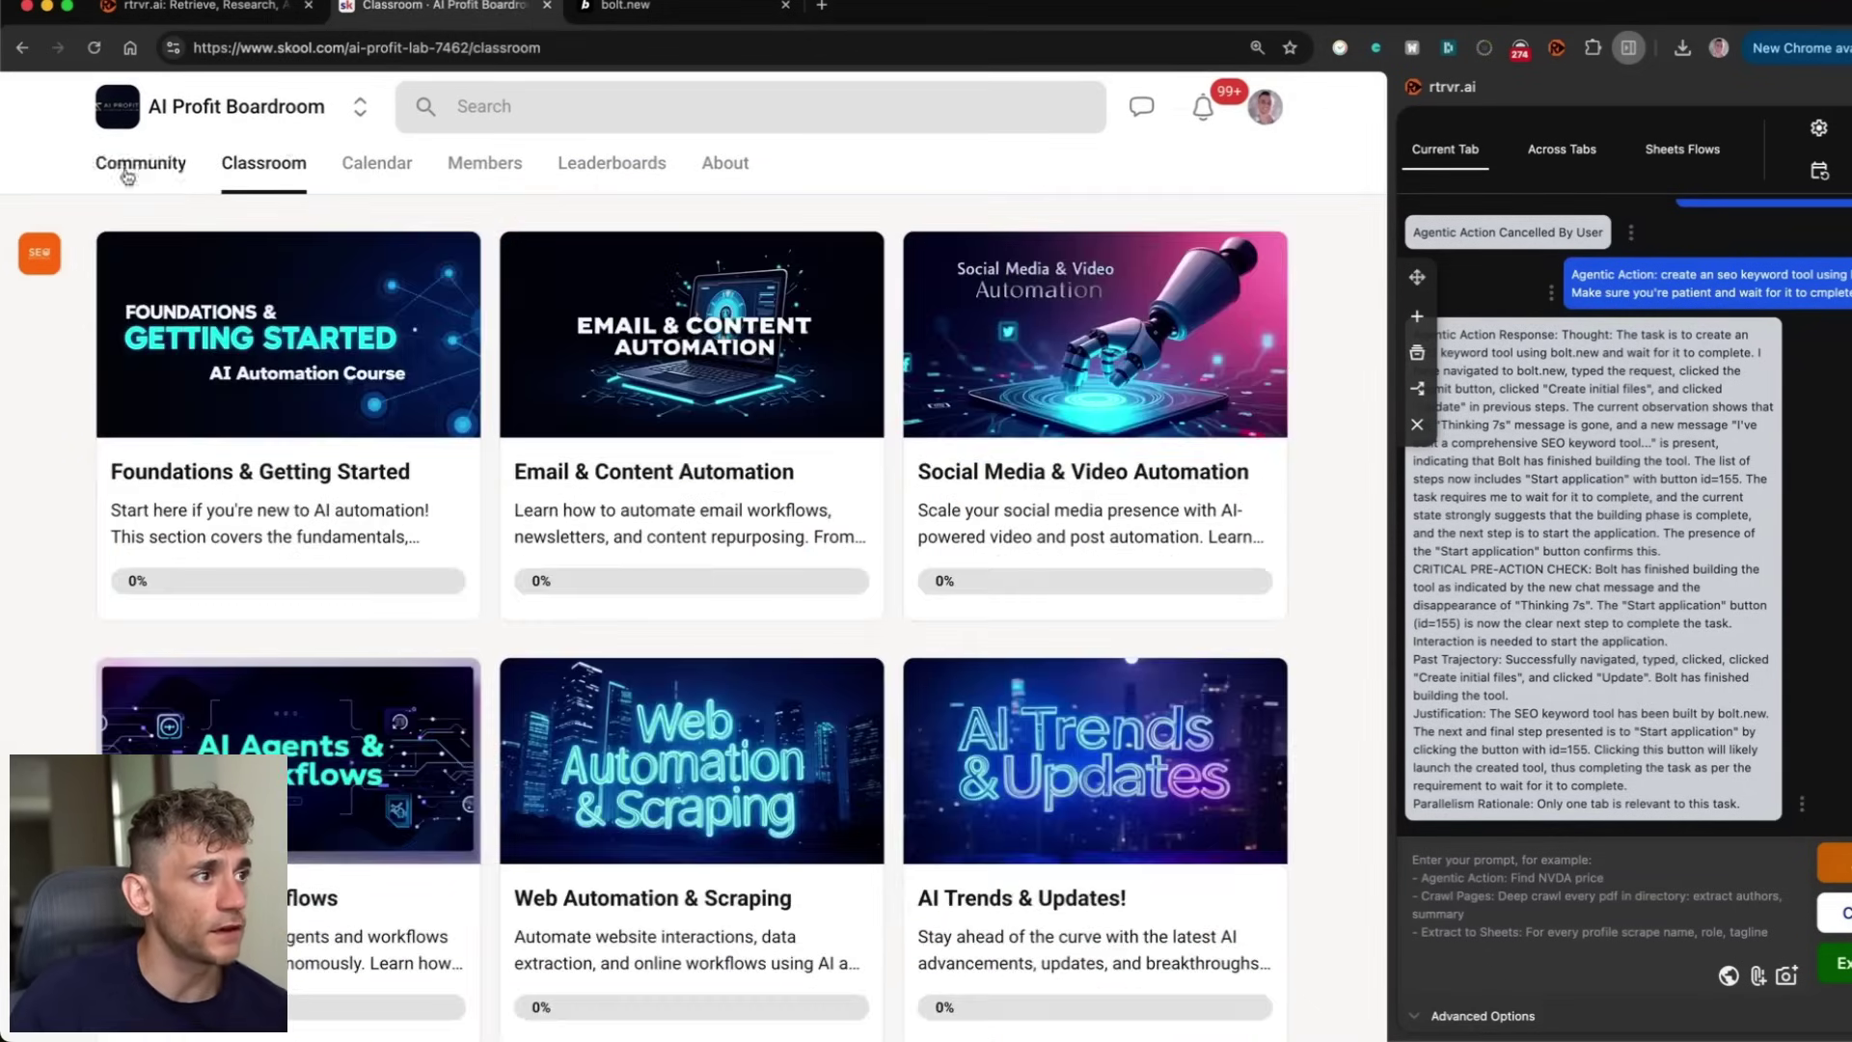
scroll(769, 537, "down", 10)
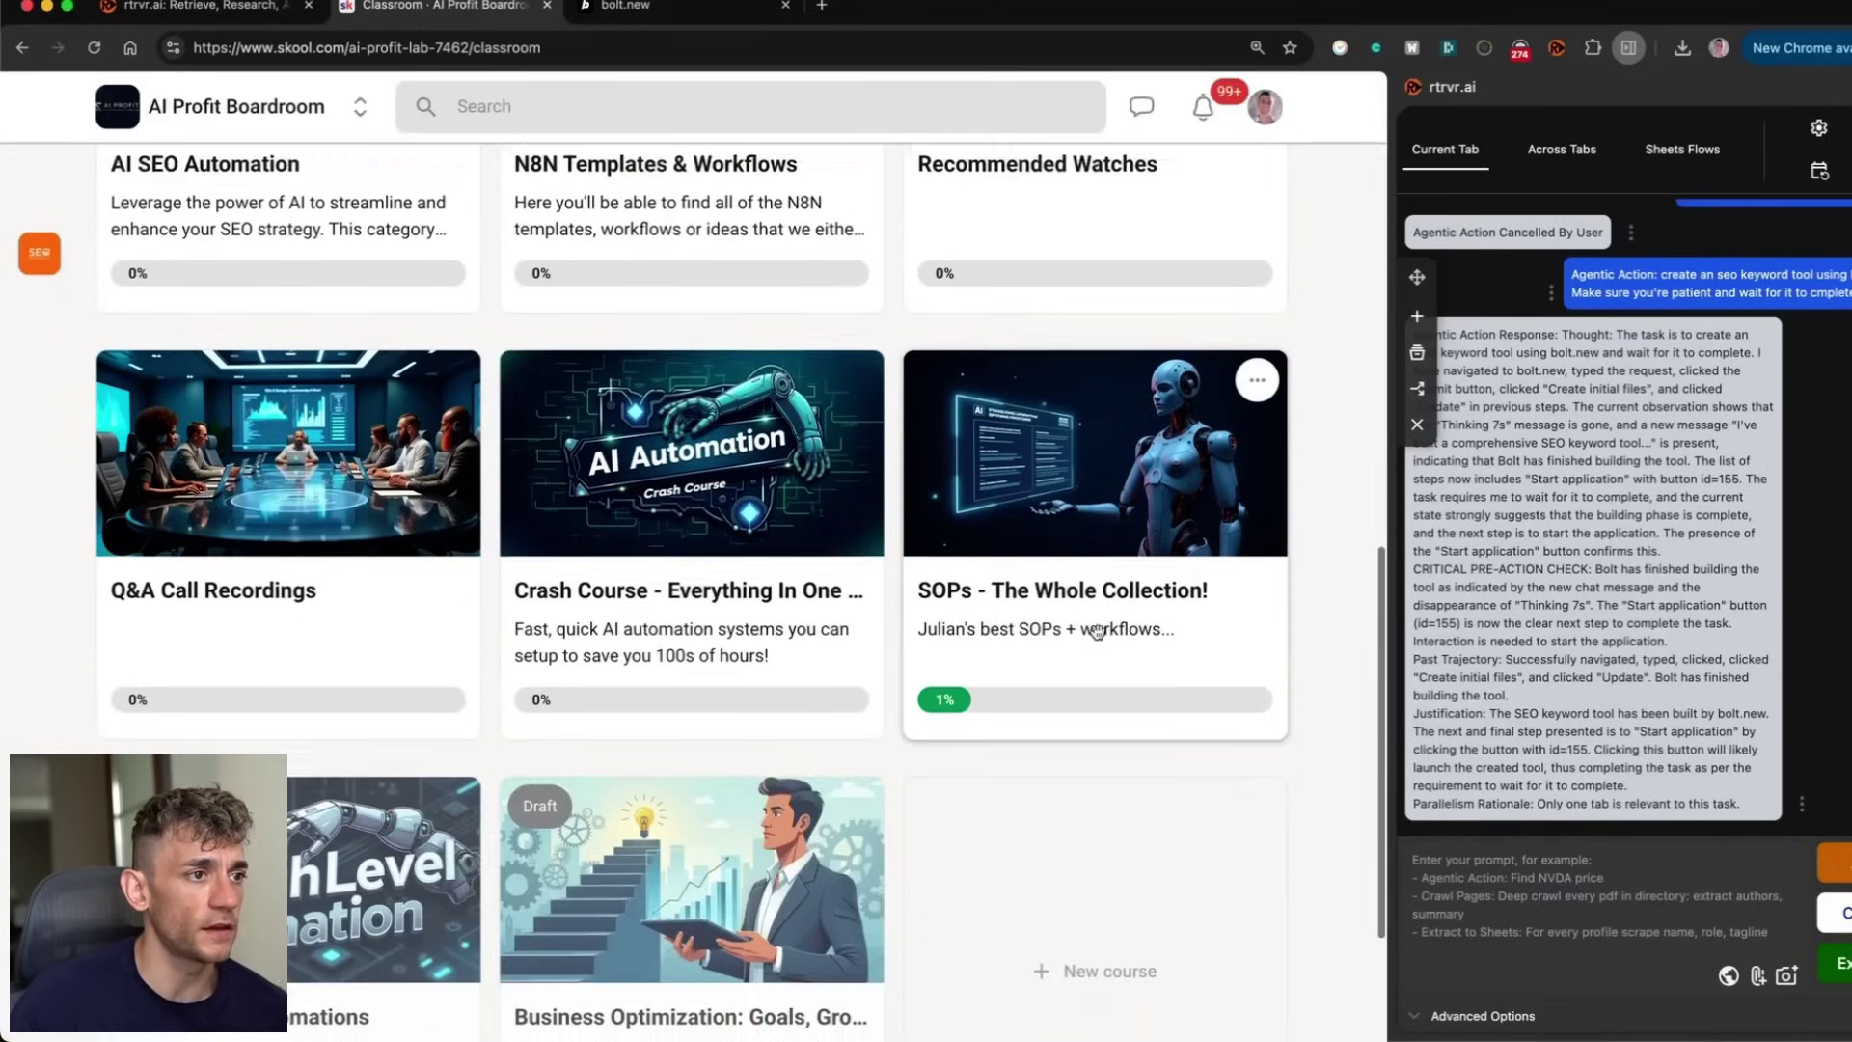
left_click(1108, 591)
scroll(997, 598, "down", 10)
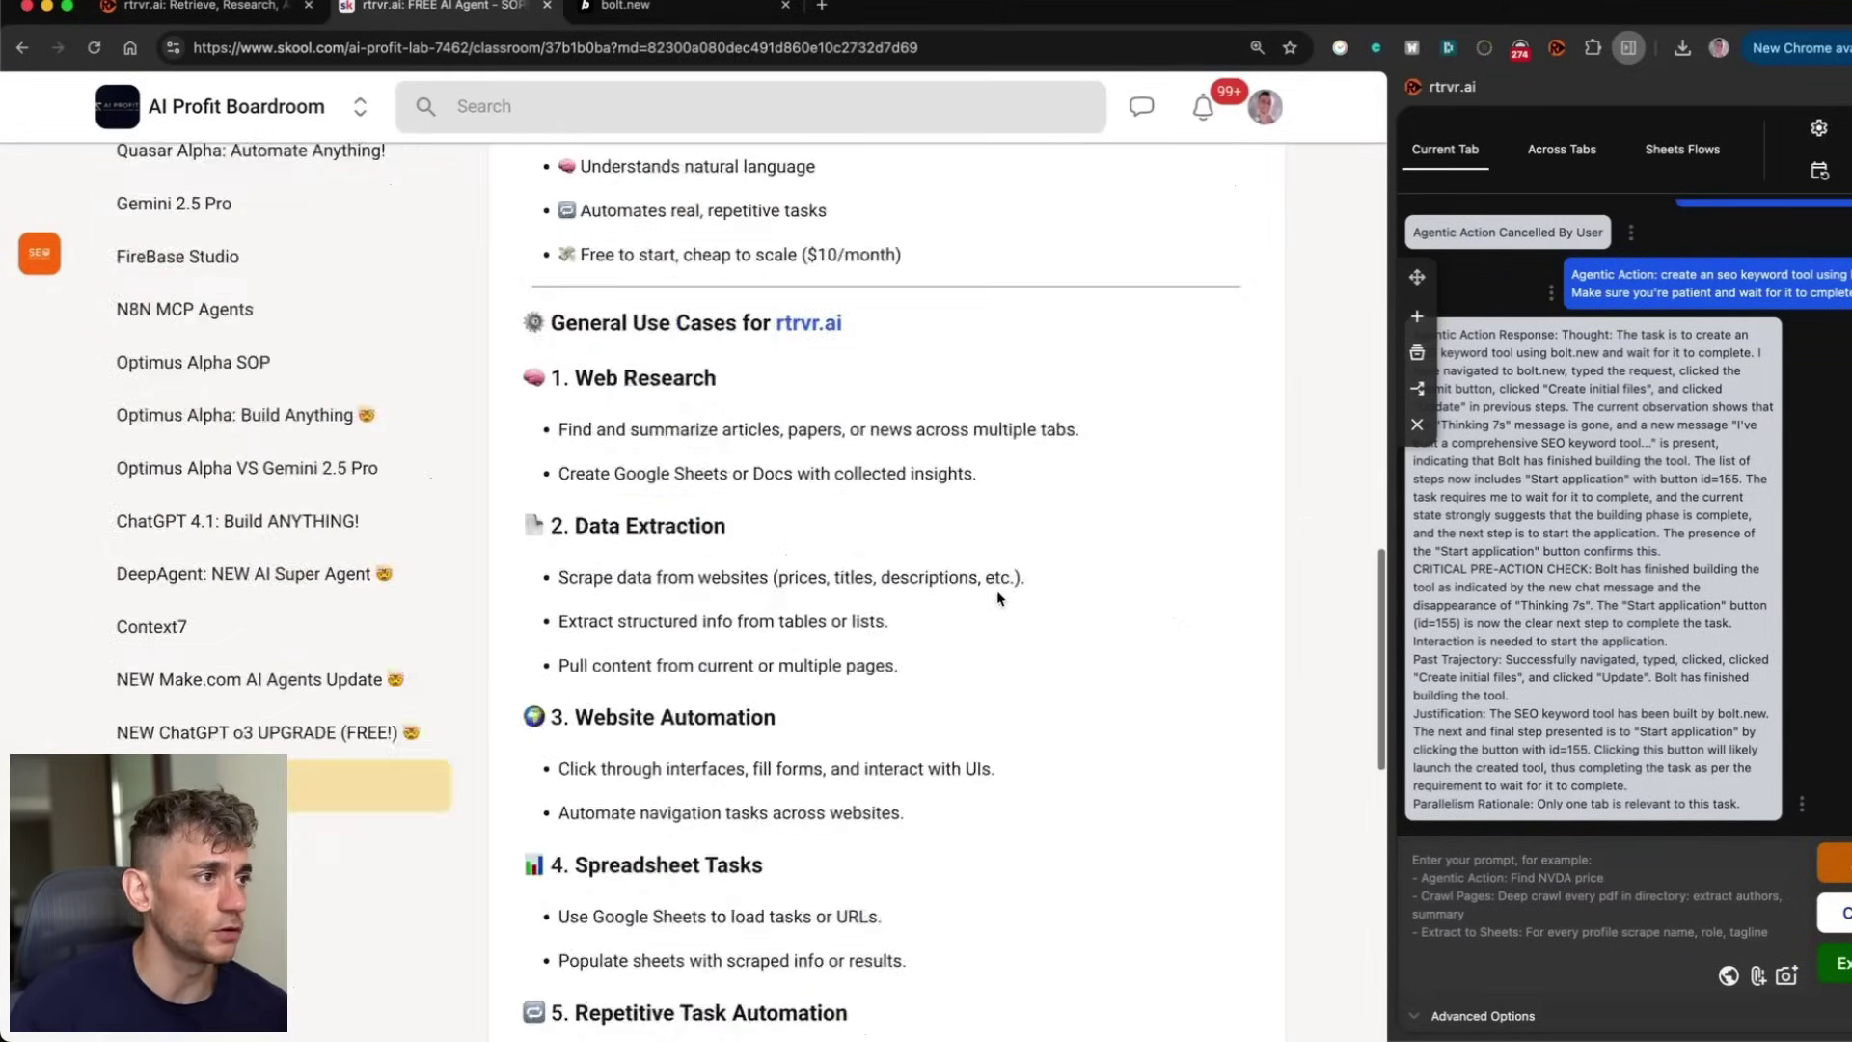
scroll(997, 598, "down", 10)
scroll(998, 598, "up", 14)
scroll(998, 598, "down", 5)
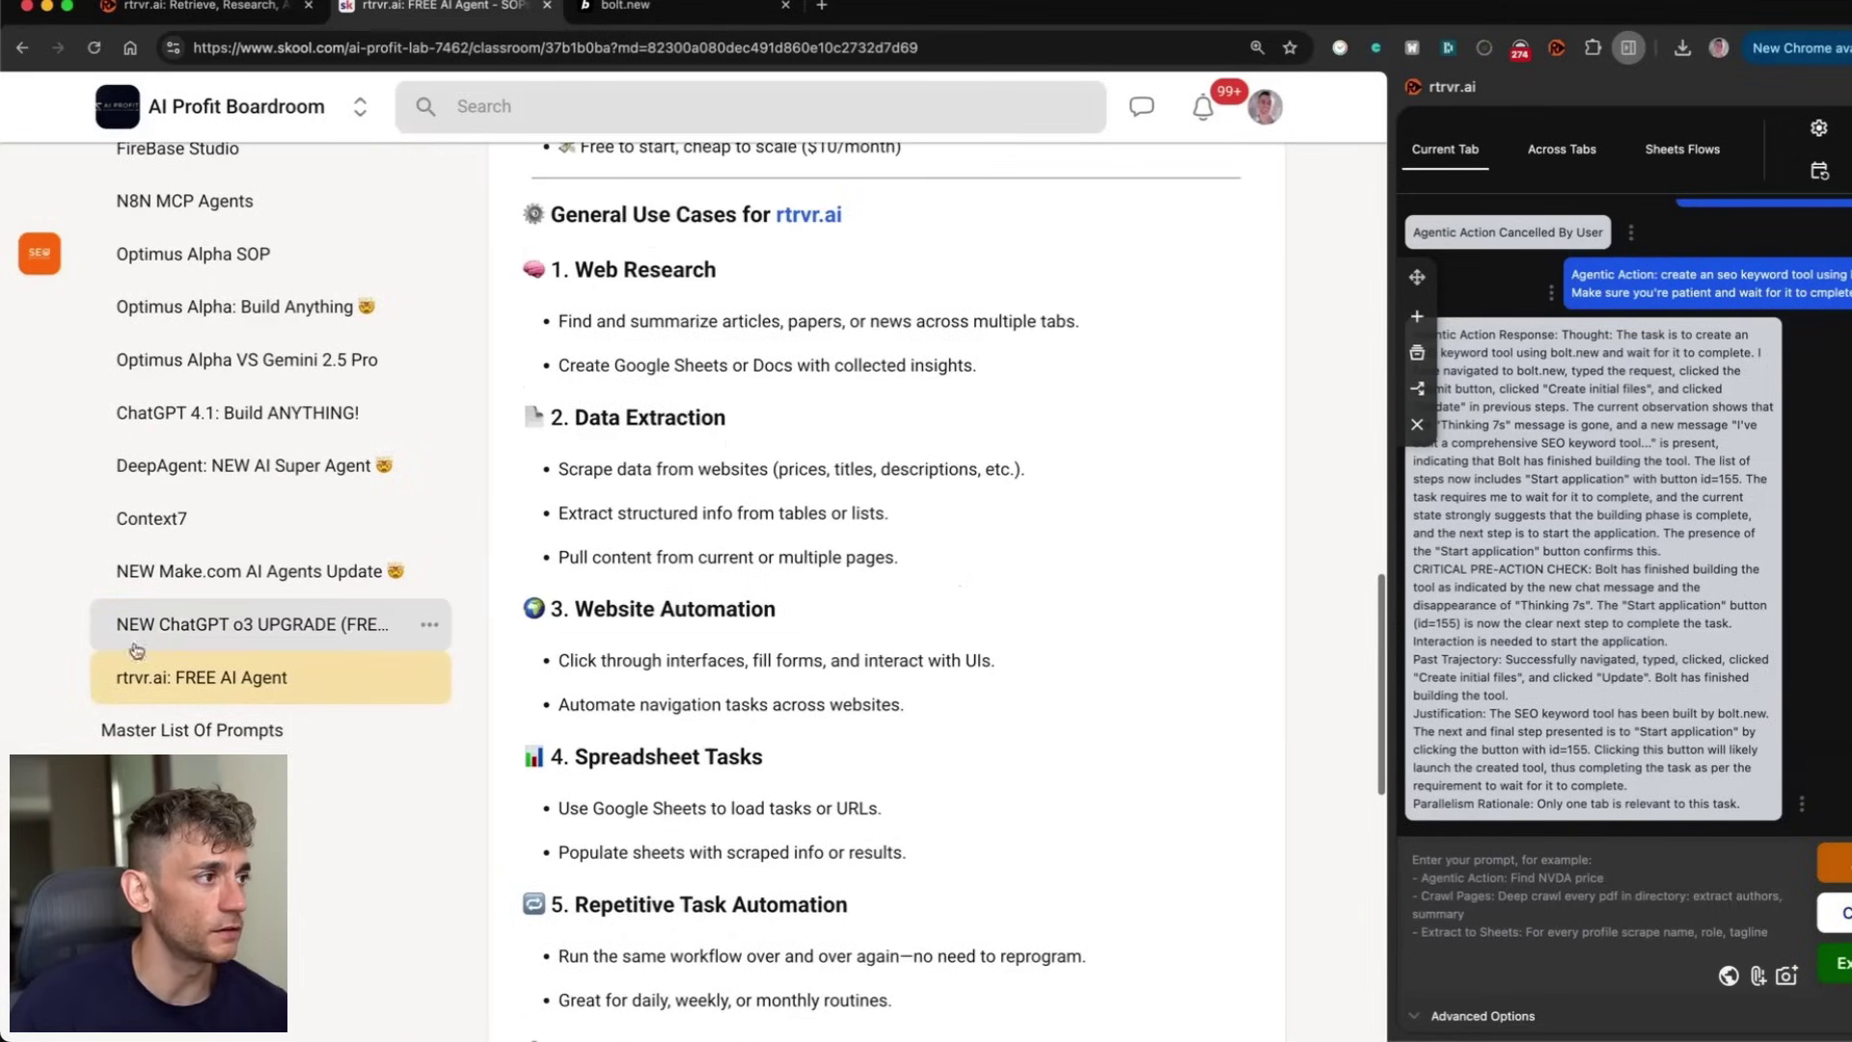
scroll(260, 659, "up", 6)
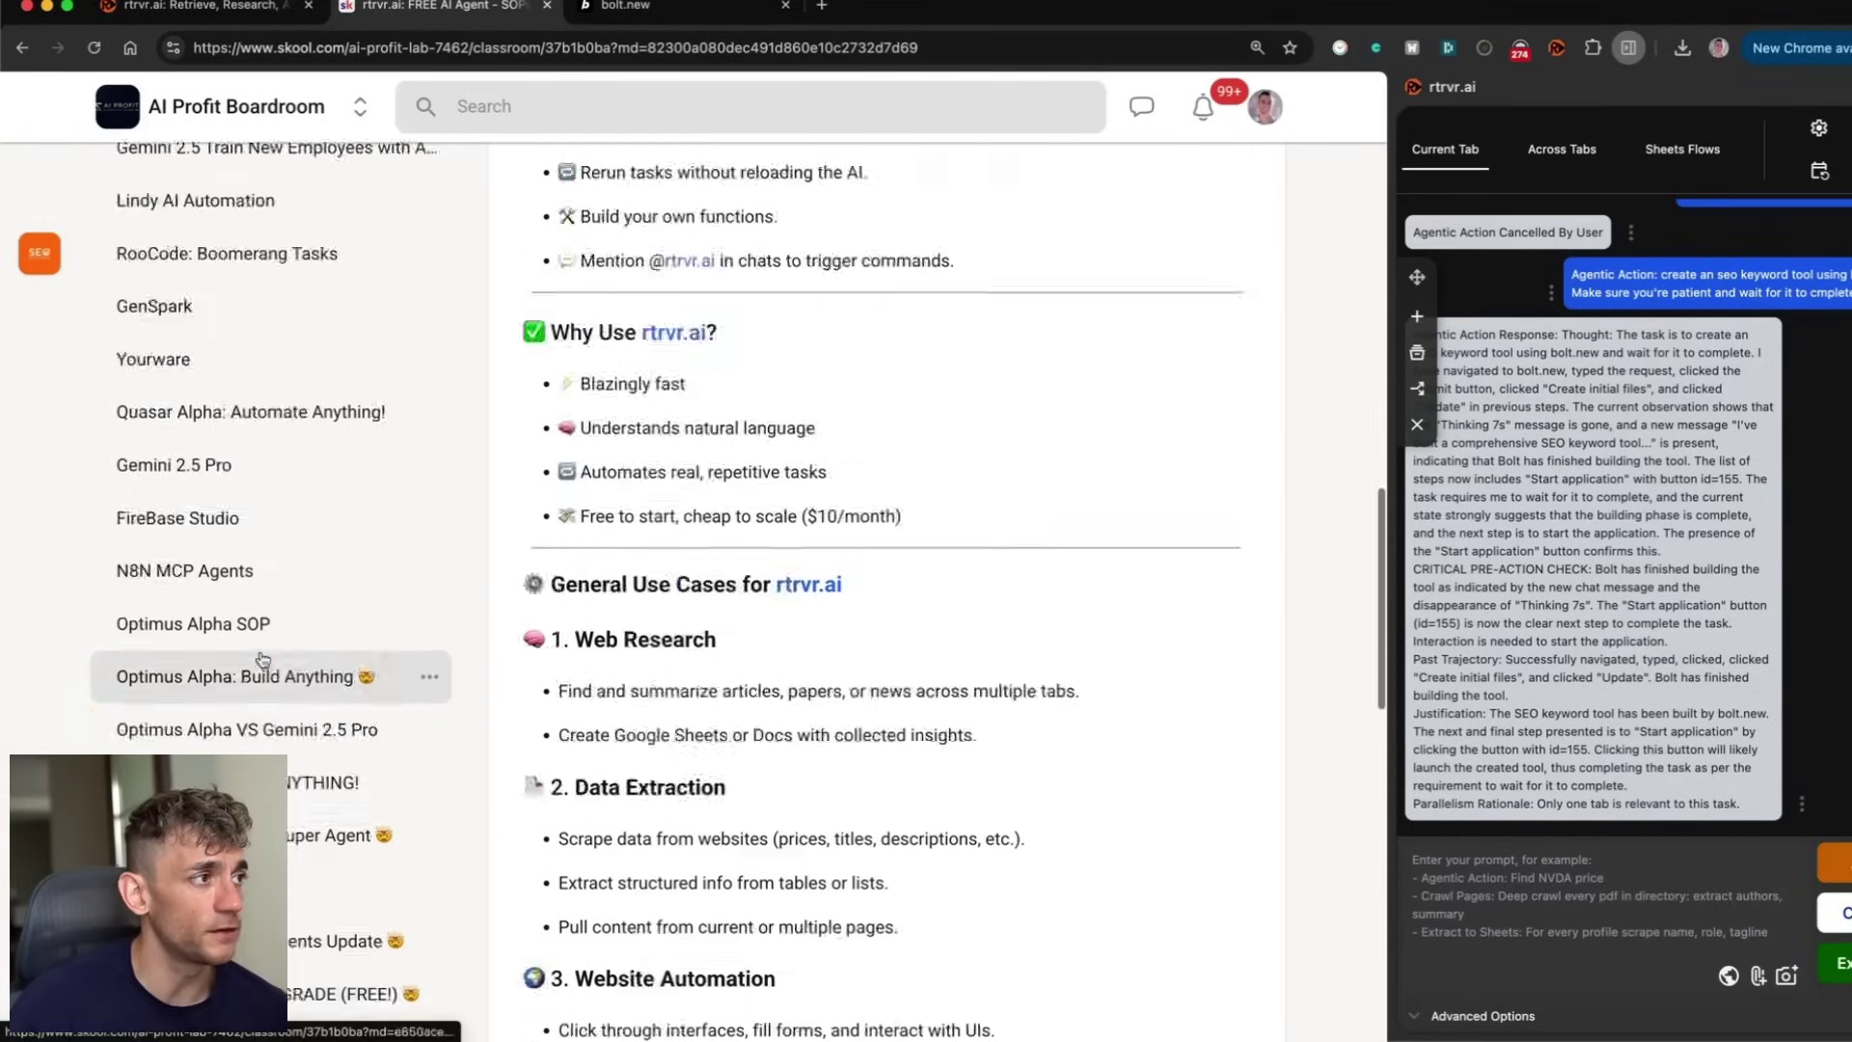
scroll(260, 658, "up", 10)
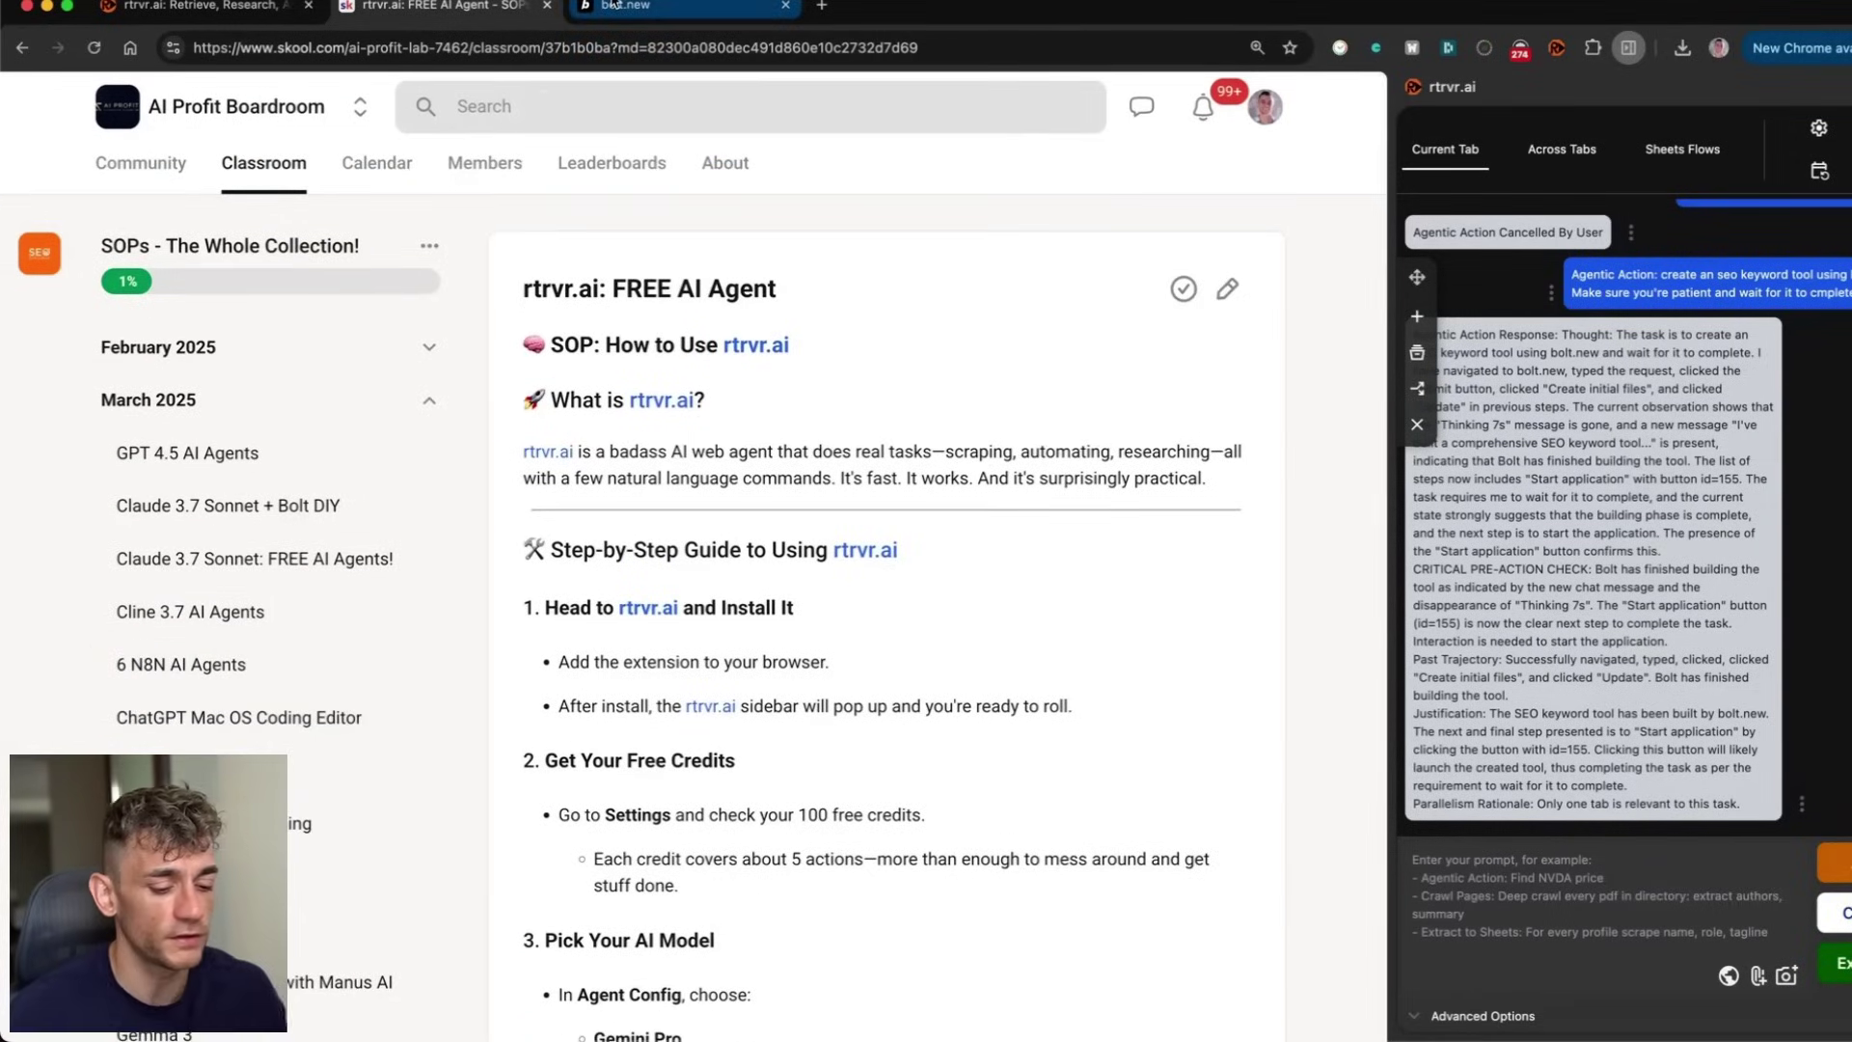
Step: Load go.juliangoldie.com/s in a new tab and close the rtrvr.ai side panel
key("super+t")
type("go.juliangoldie.com/s")
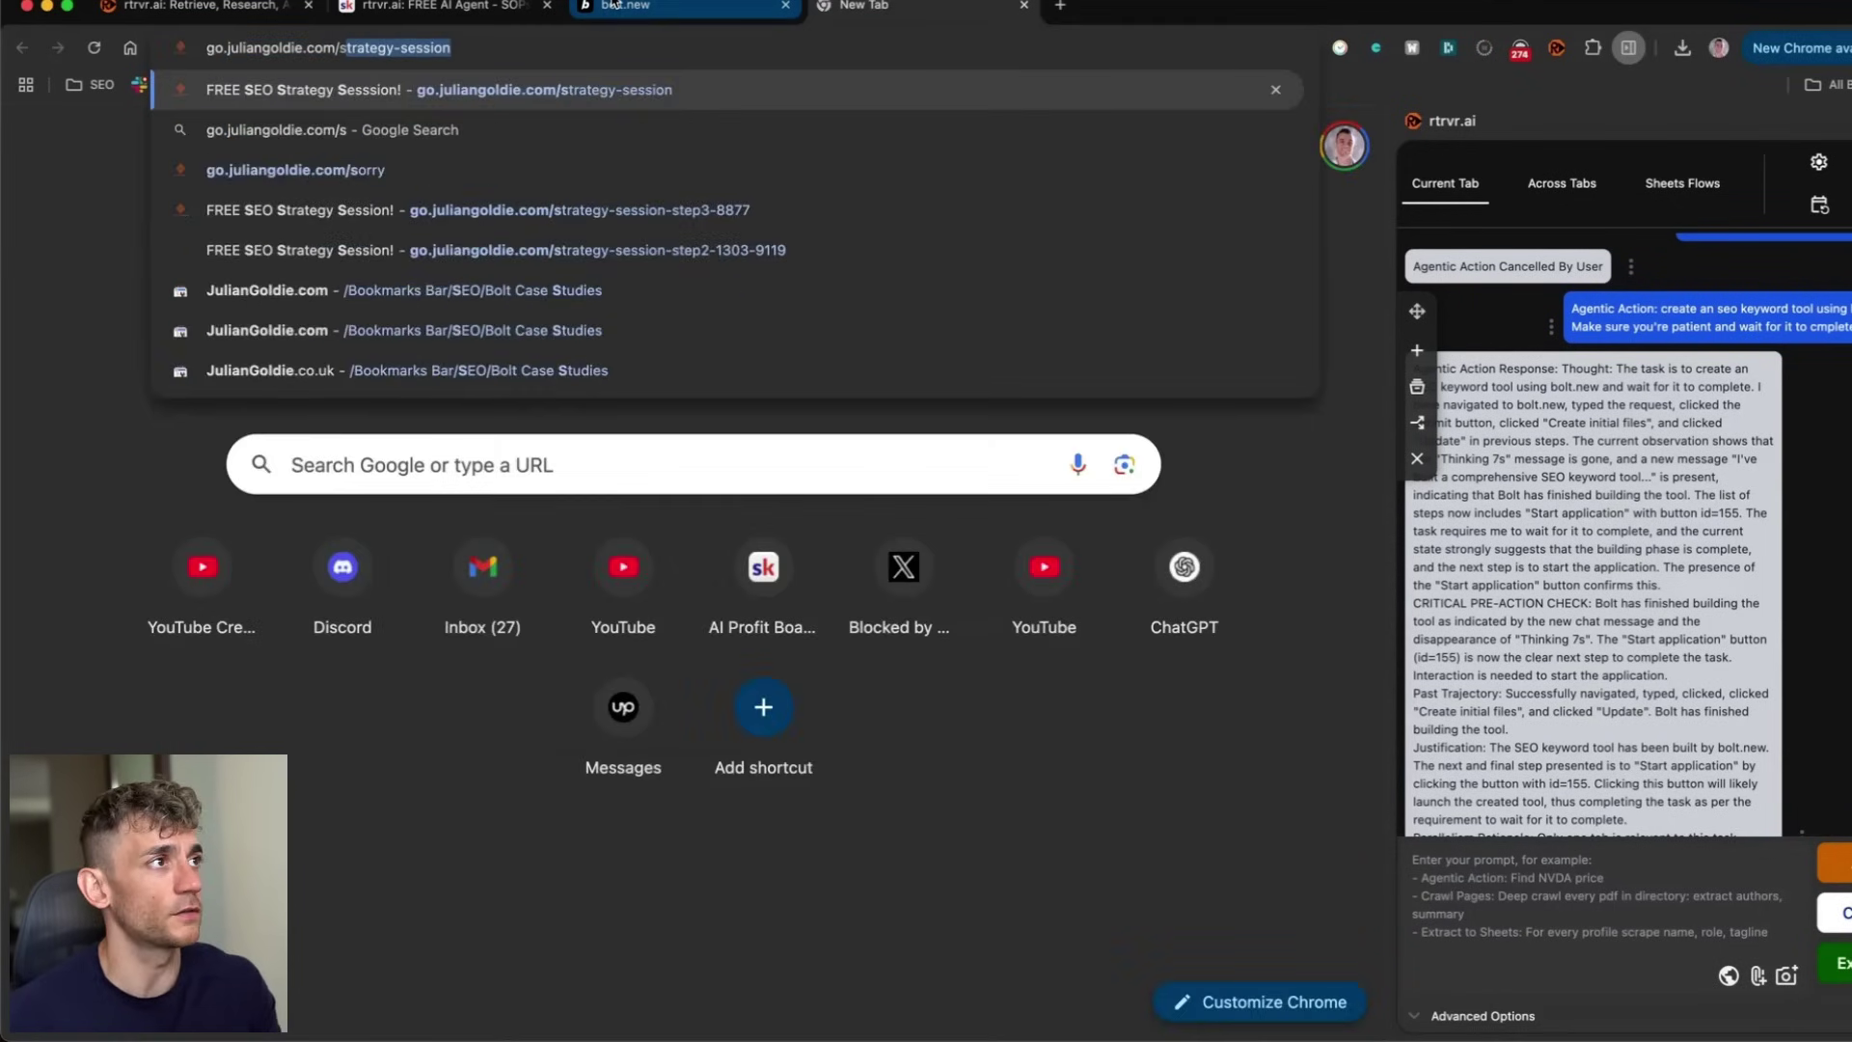
key("Return")
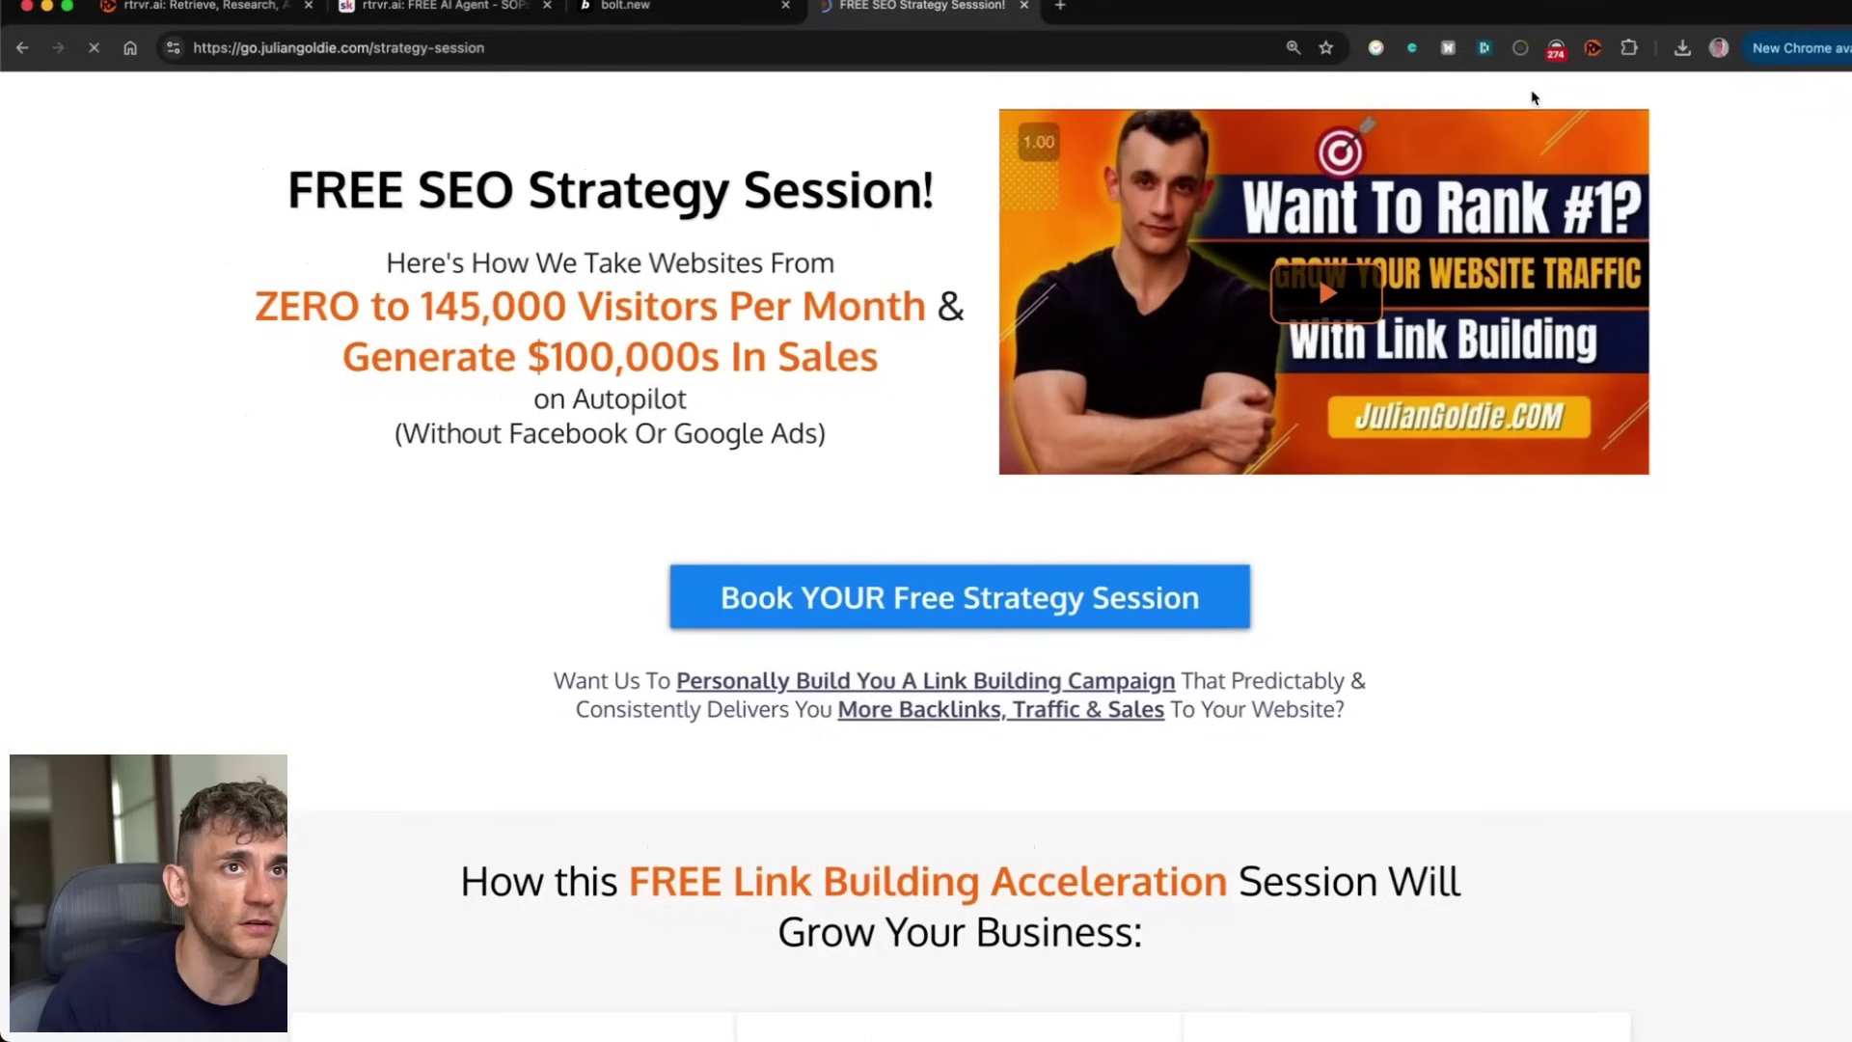
left_click(1557, 48)
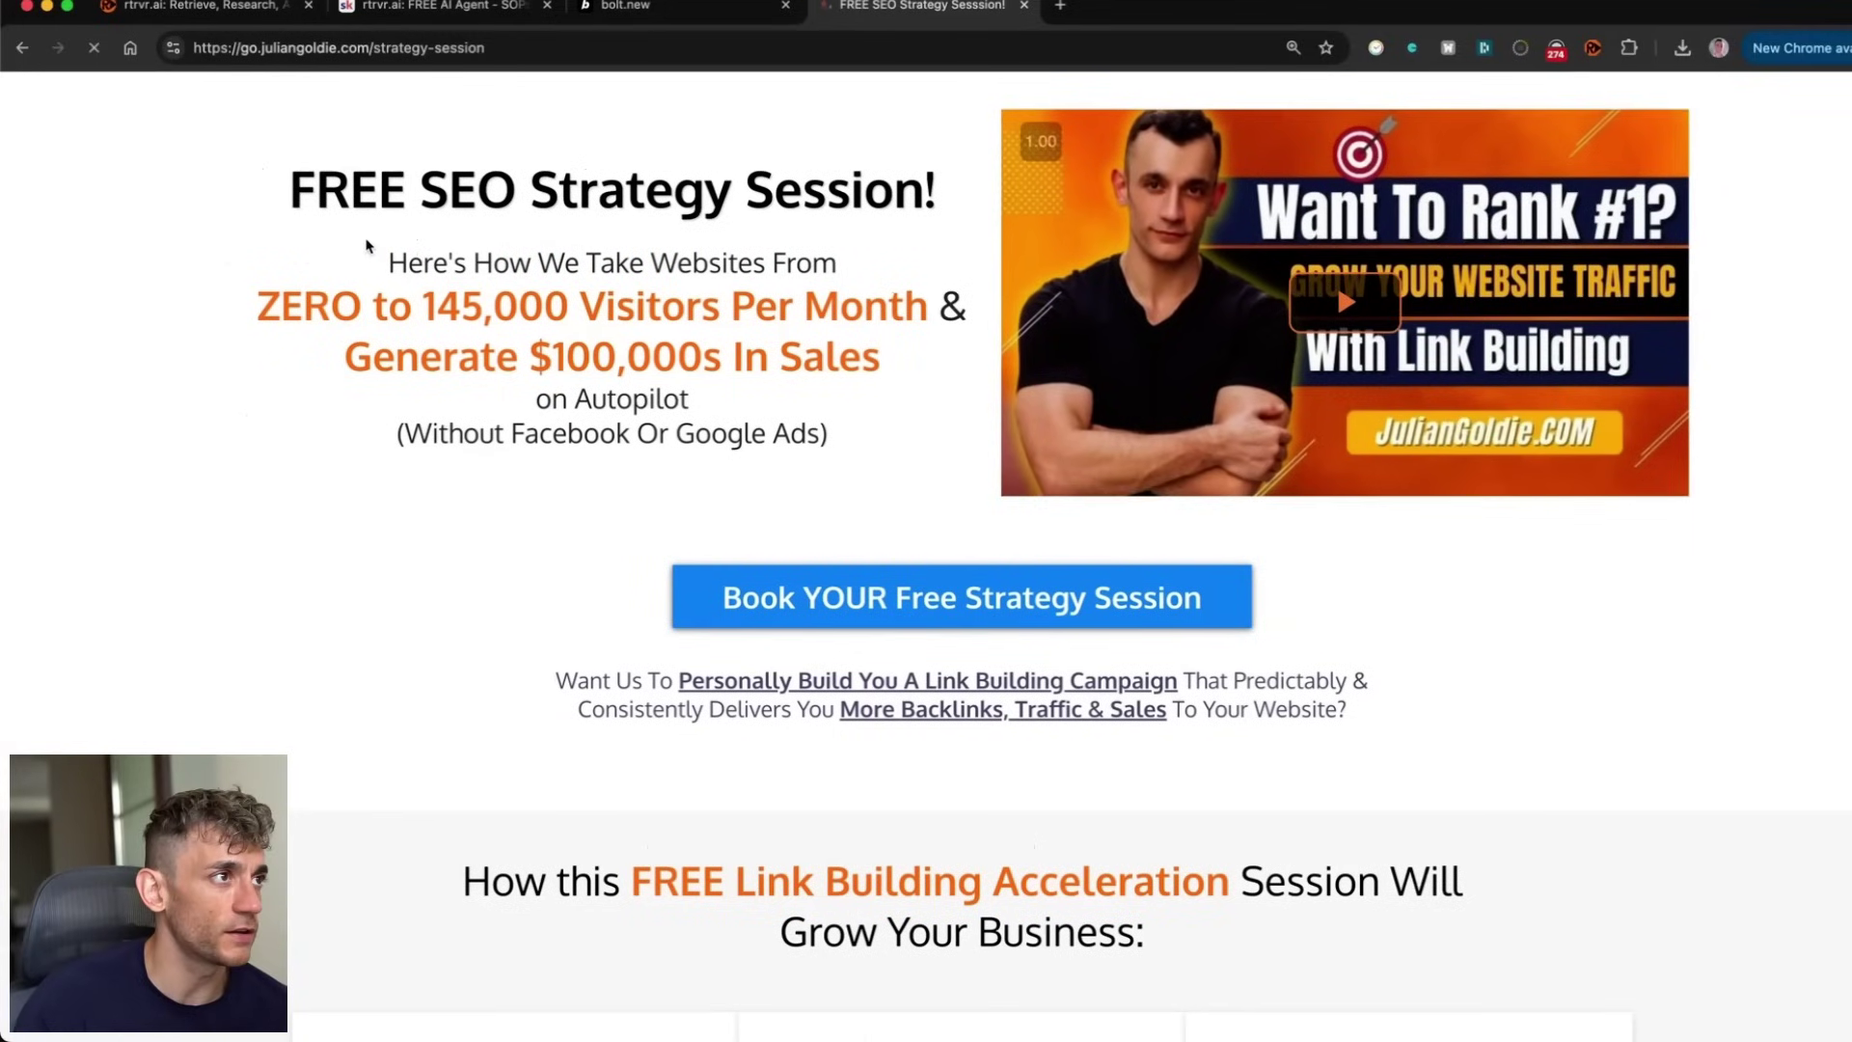
Step: Scroll through the strategy session page's client testimonial videos and back up
scroll(392, 328, "down", 10)
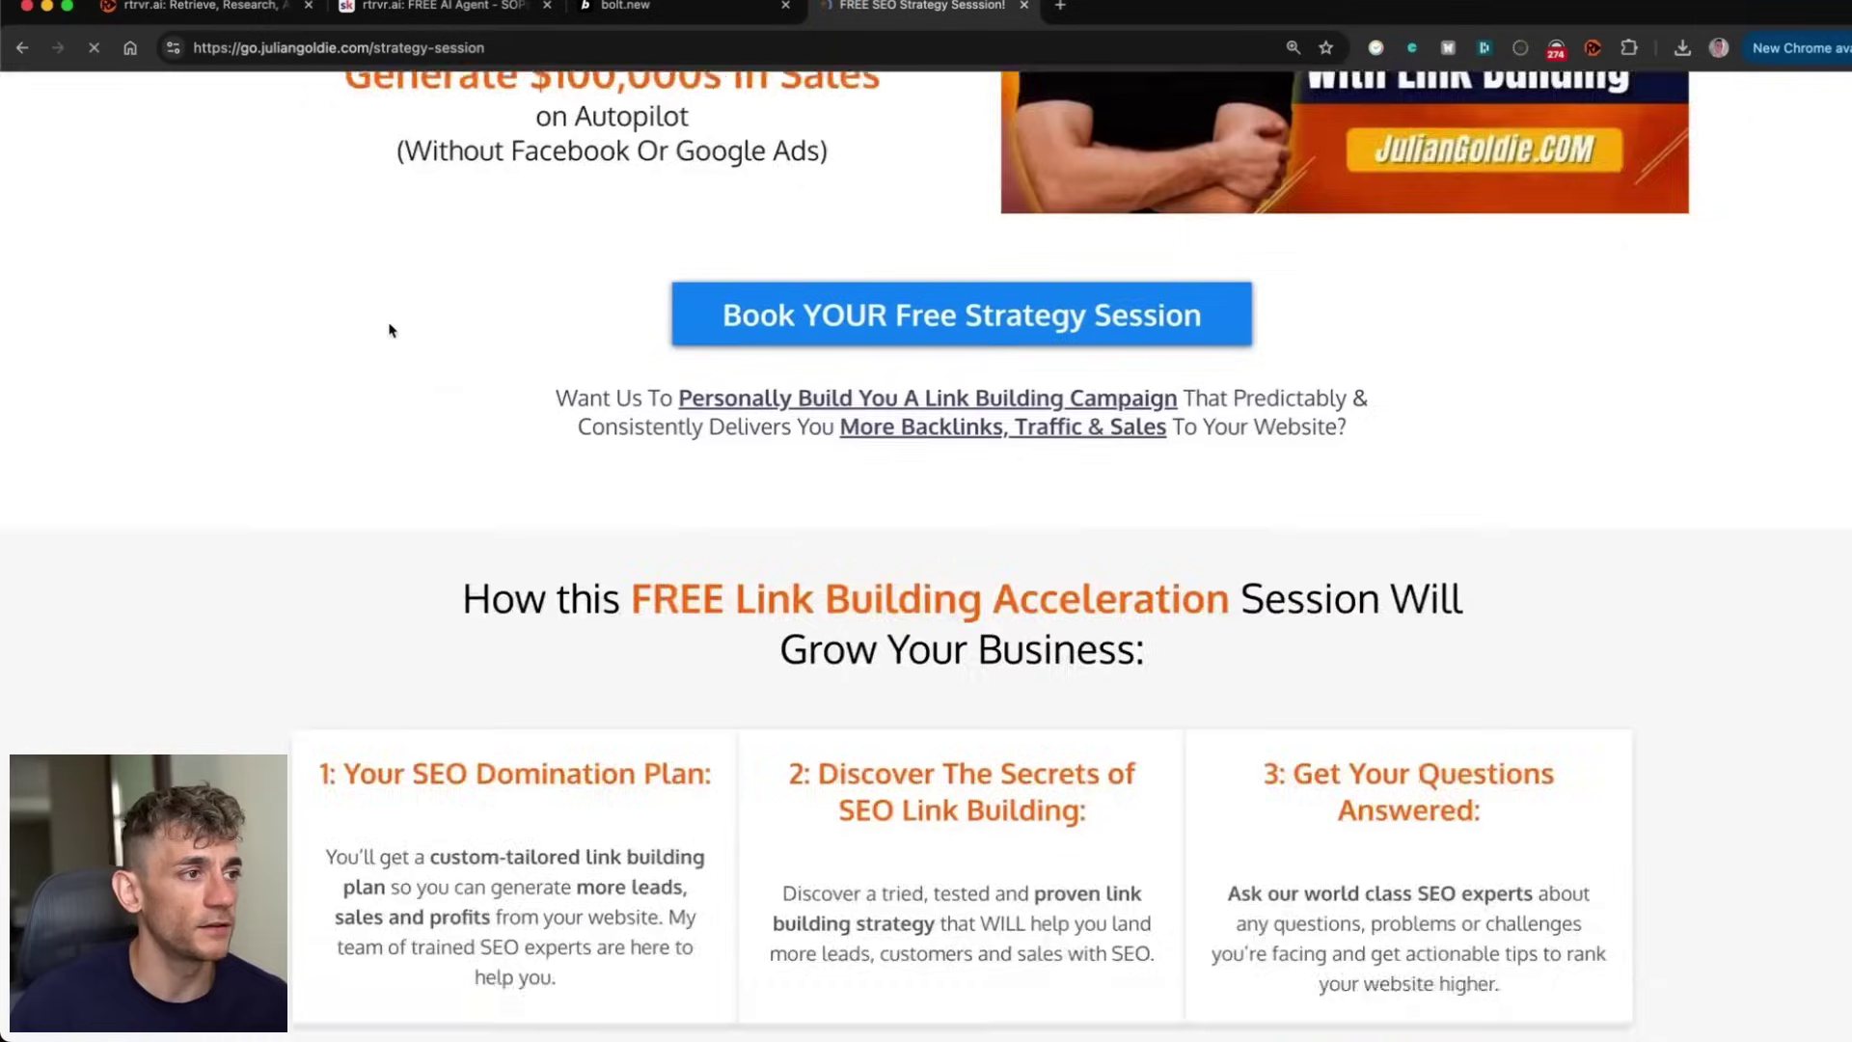
scroll(405, 323, "up", 4)
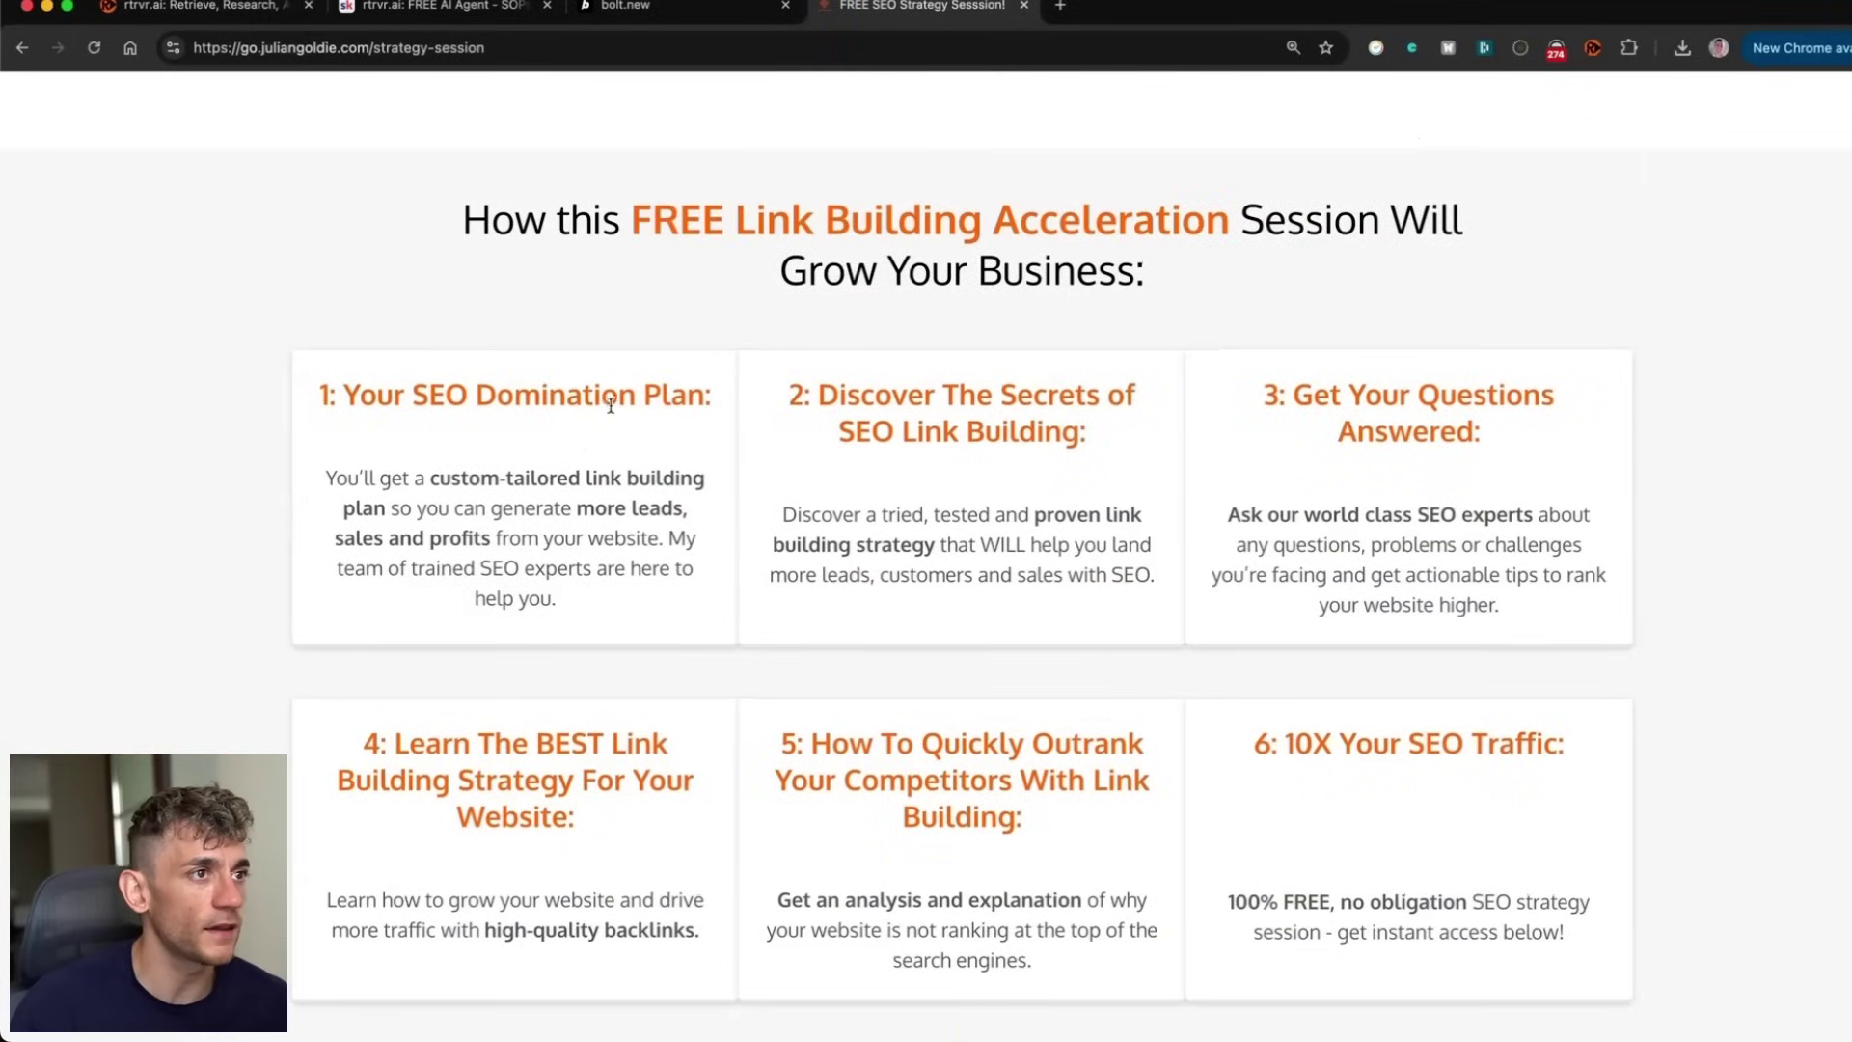
scroll(612, 414, "down", 20)
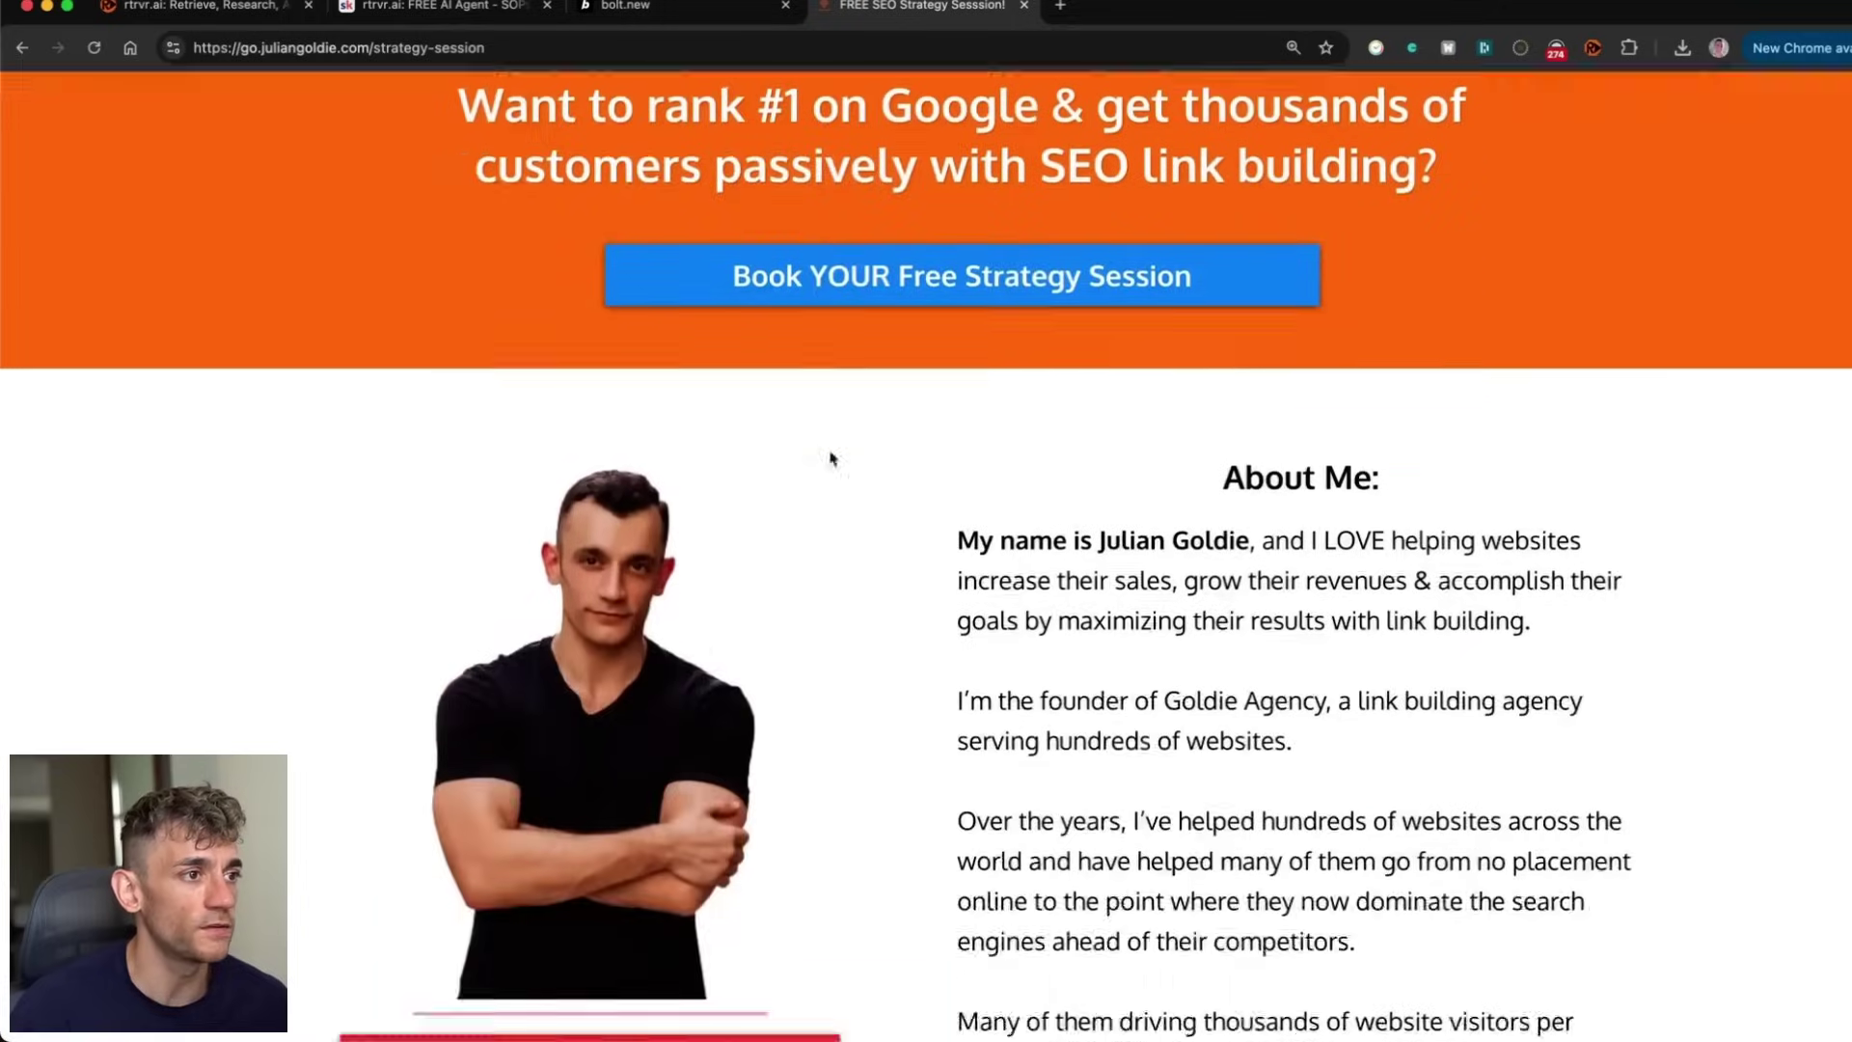
scroll(834, 463, "down", 20)
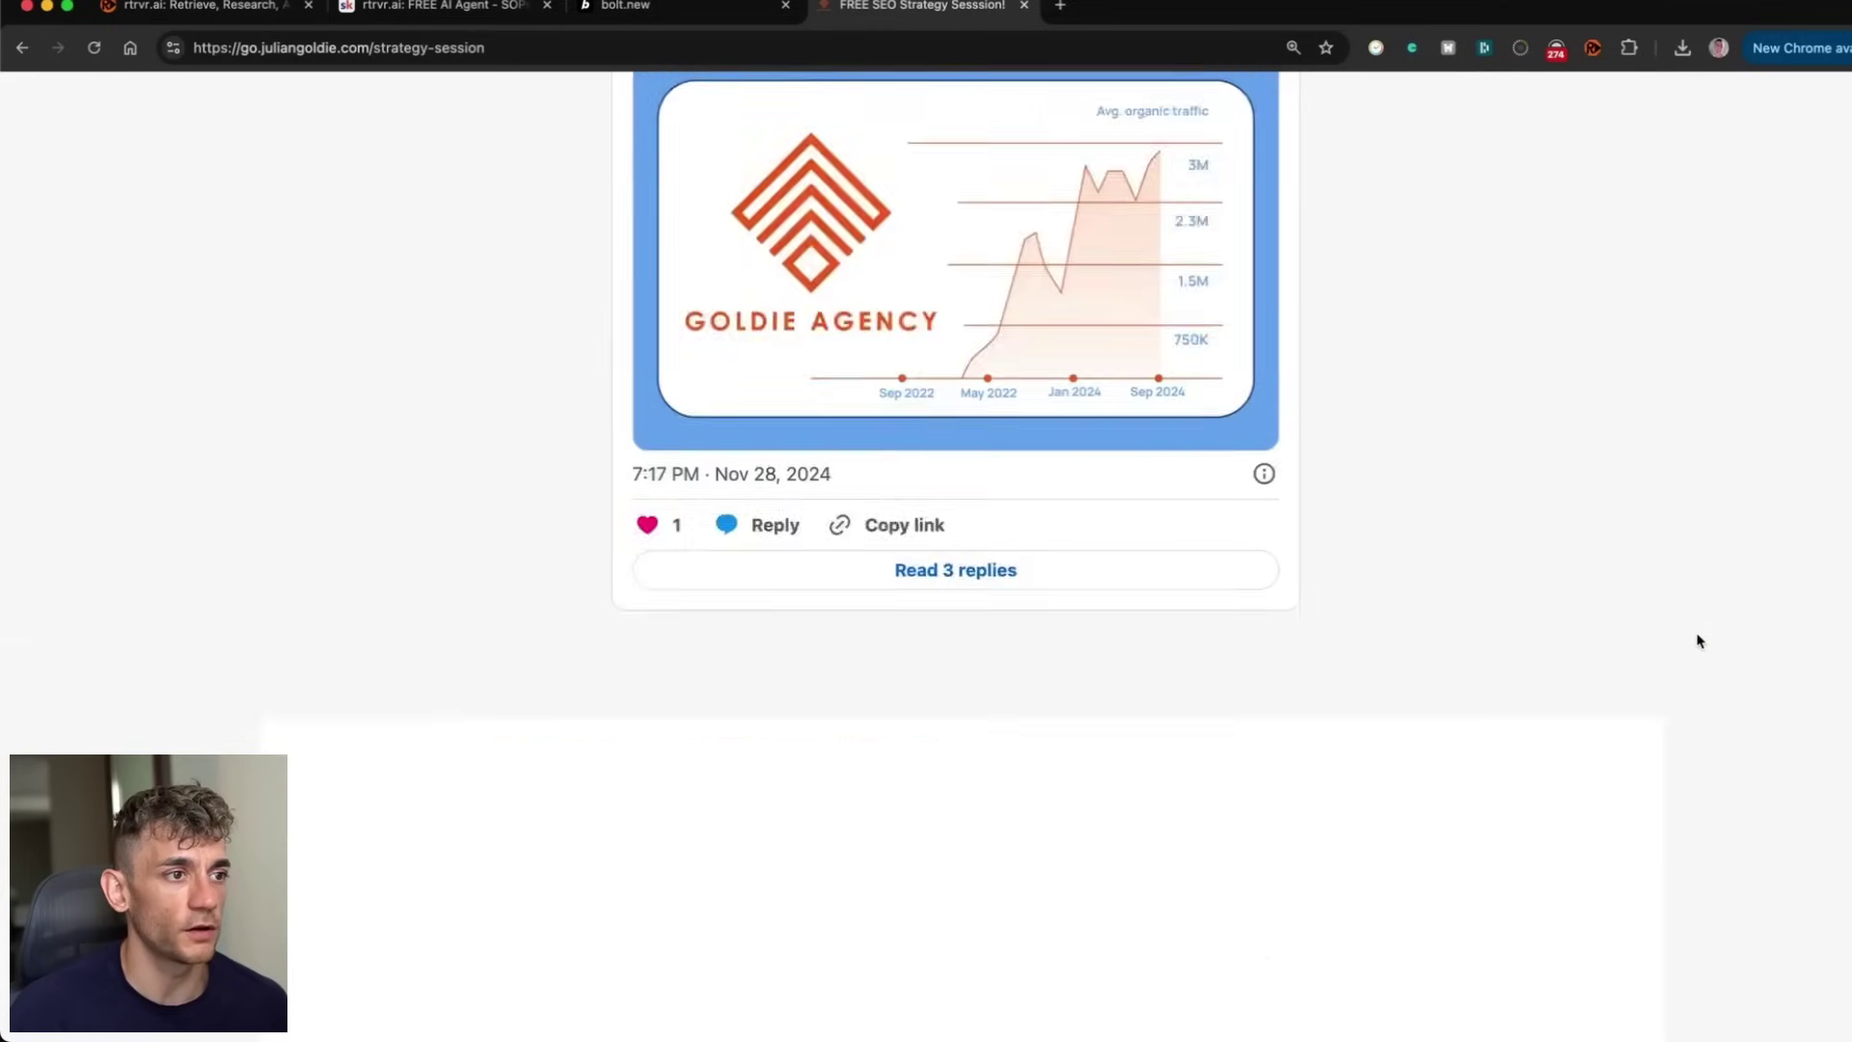
scroll(1700, 641, "down", 20)
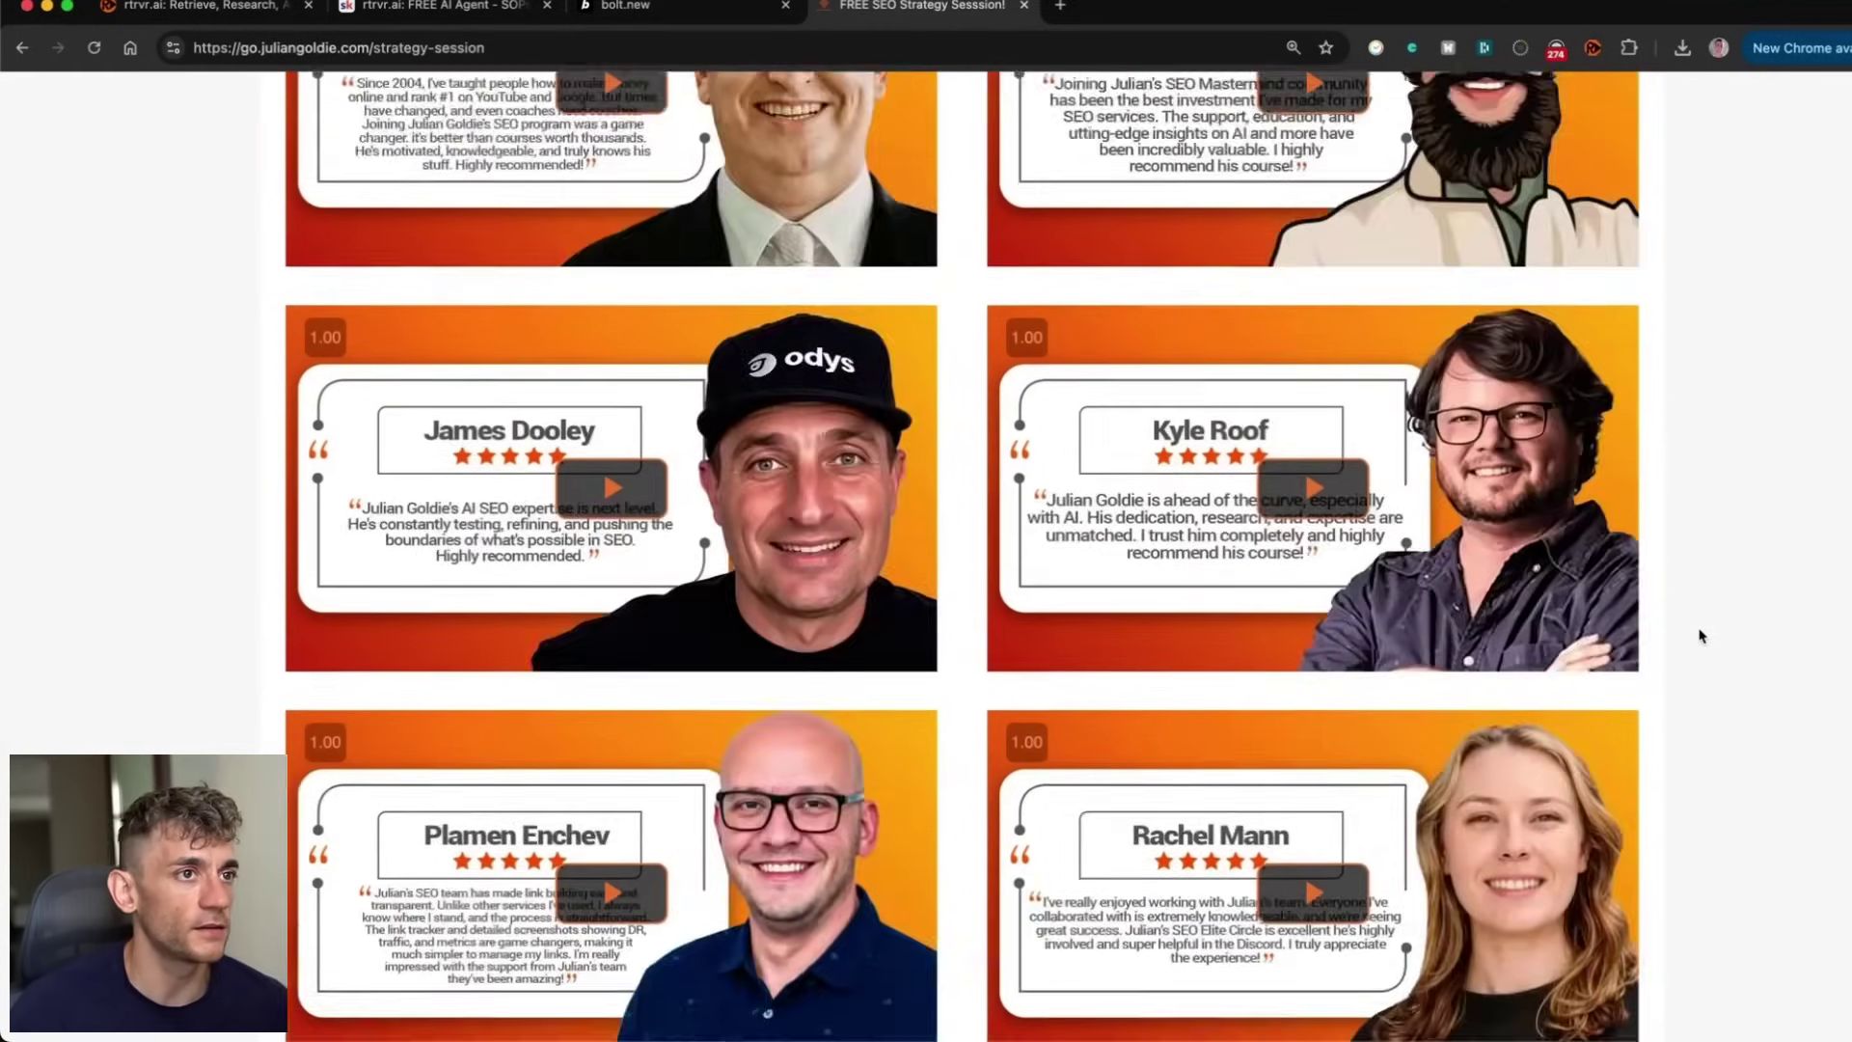
scroll(1700, 631, "down", 20)
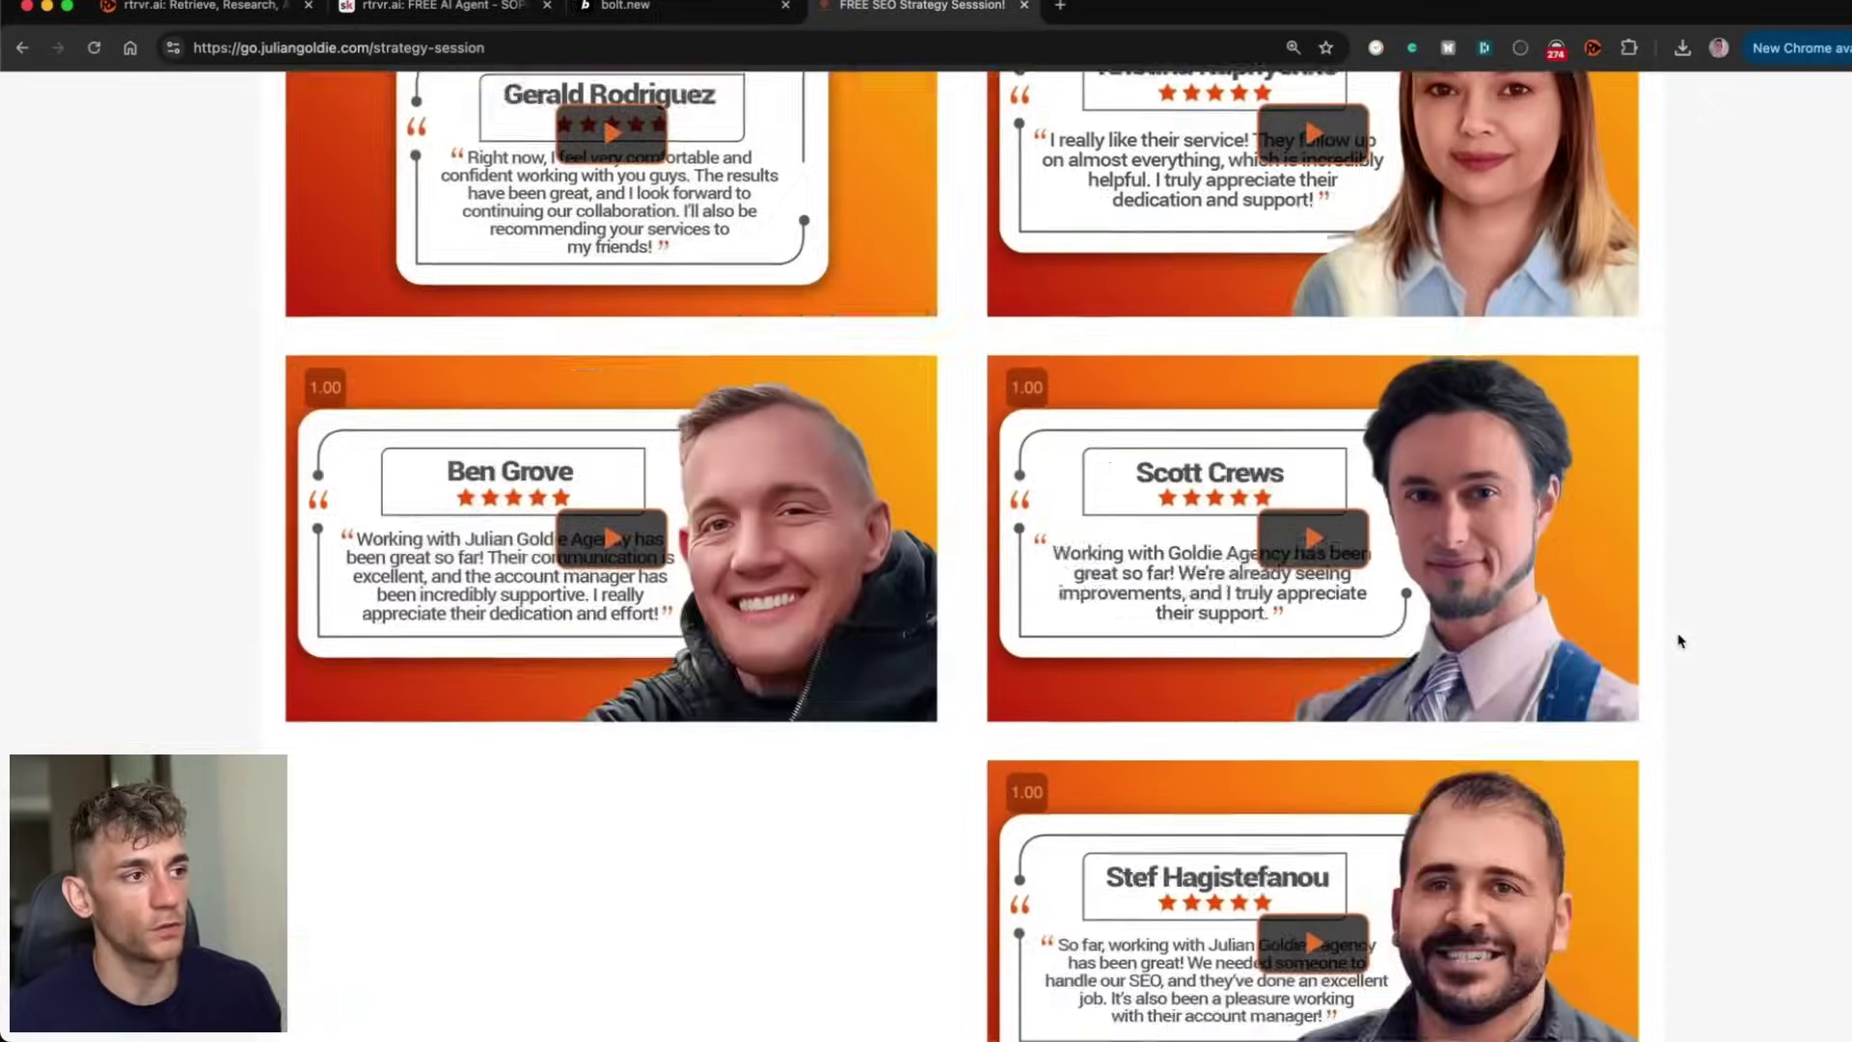
scroll(1680, 640, "down", 6)
scroll(1675, 640, "up", 5)
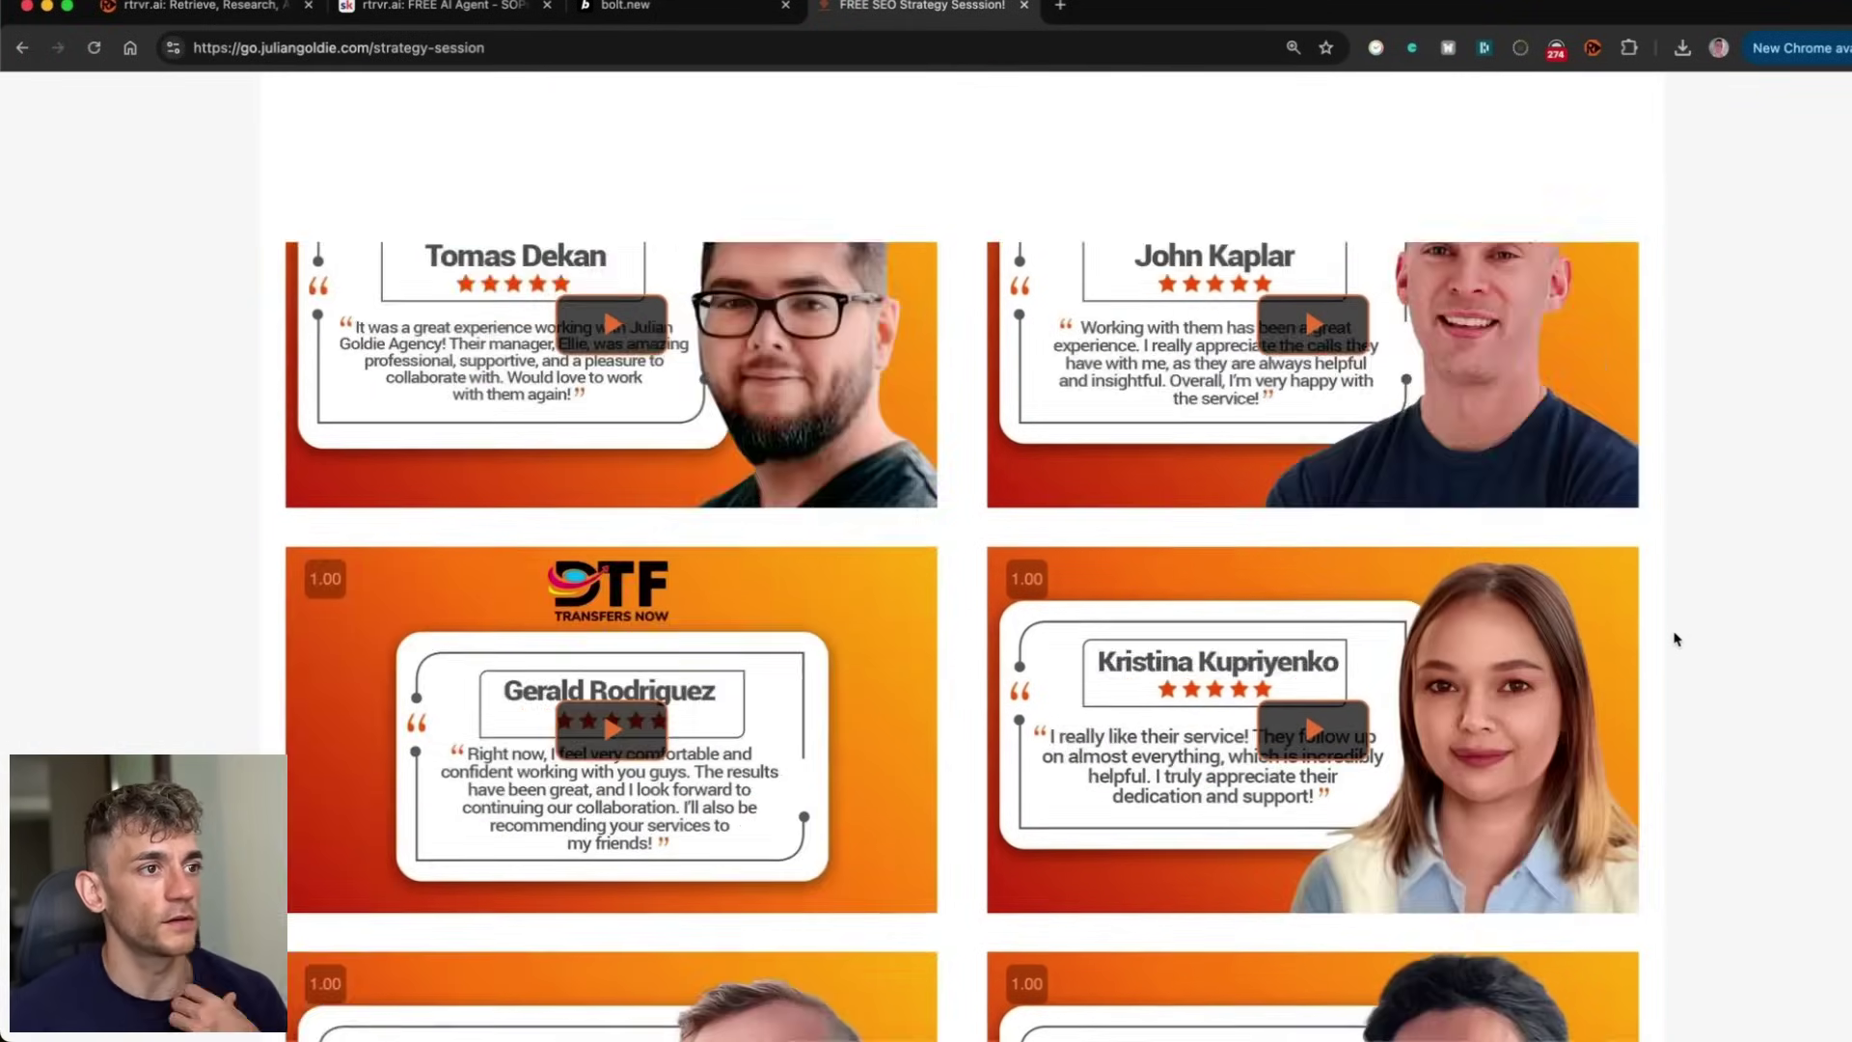
scroll(1678, 634, "up", 15)
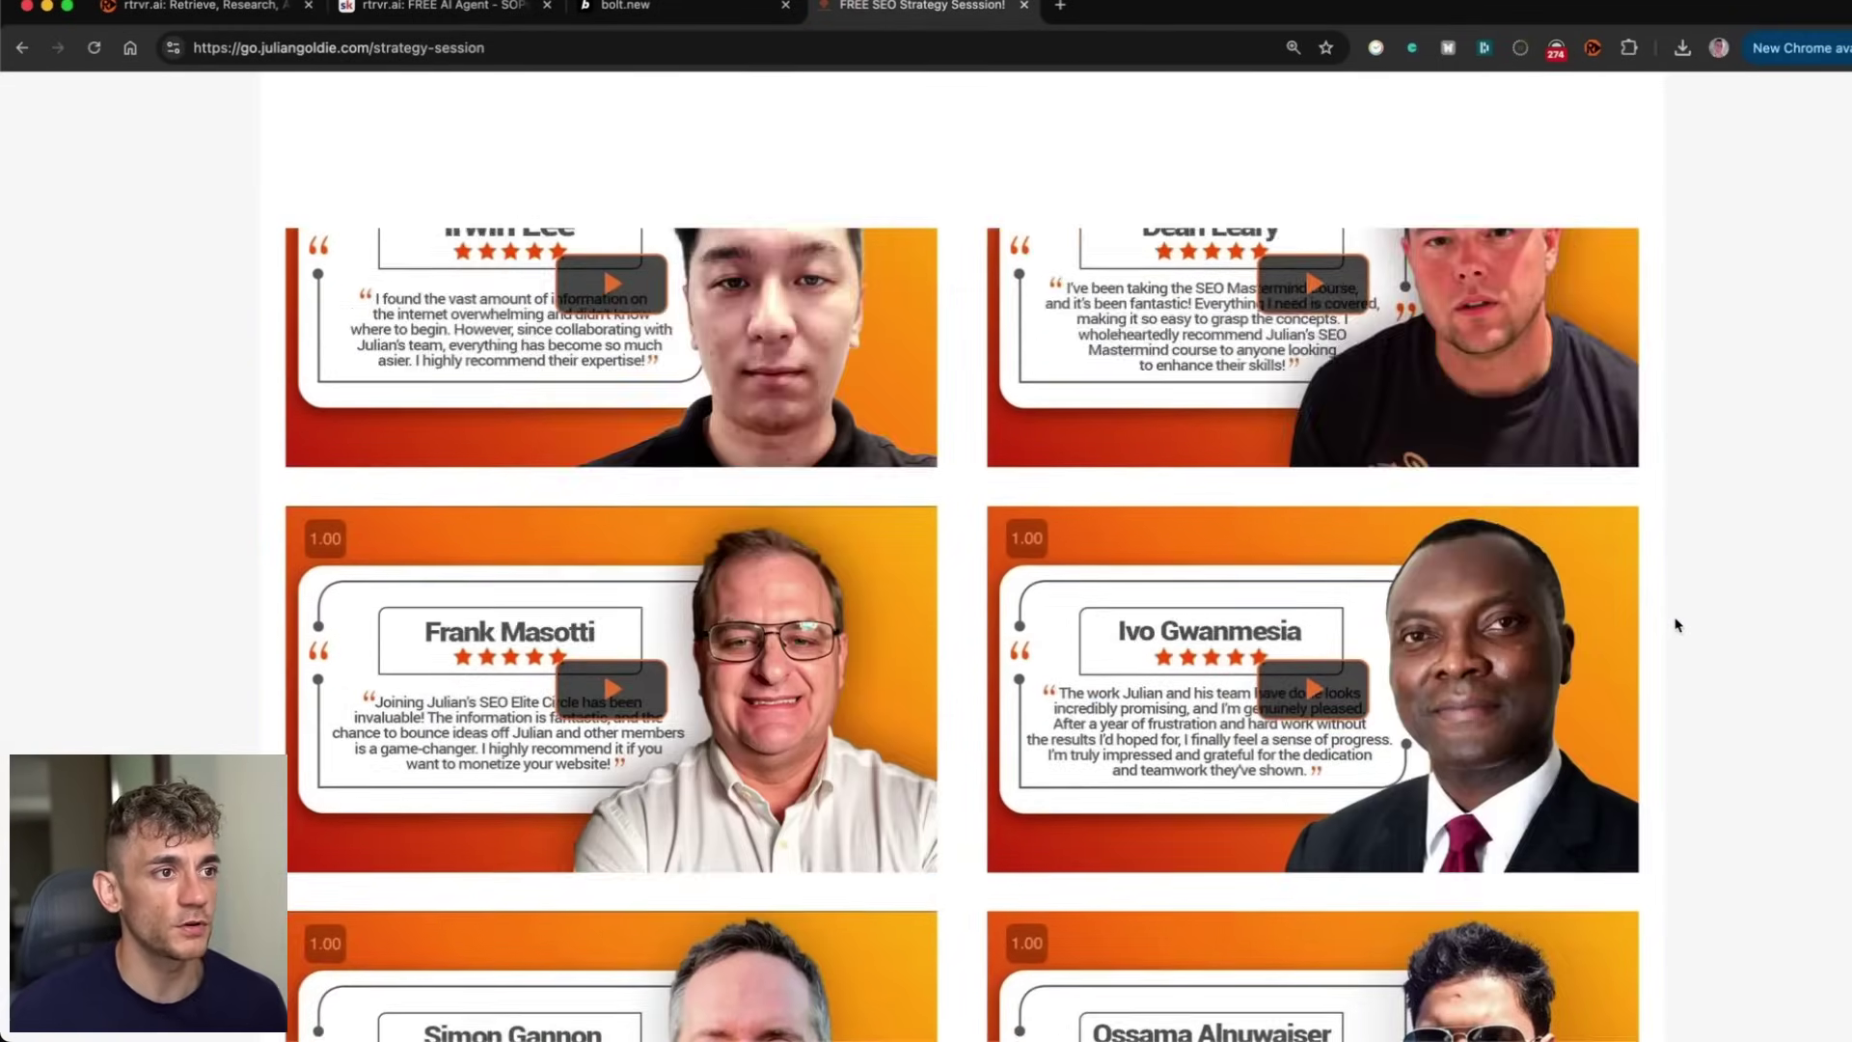
scroll(1696, 605, "up", 1)
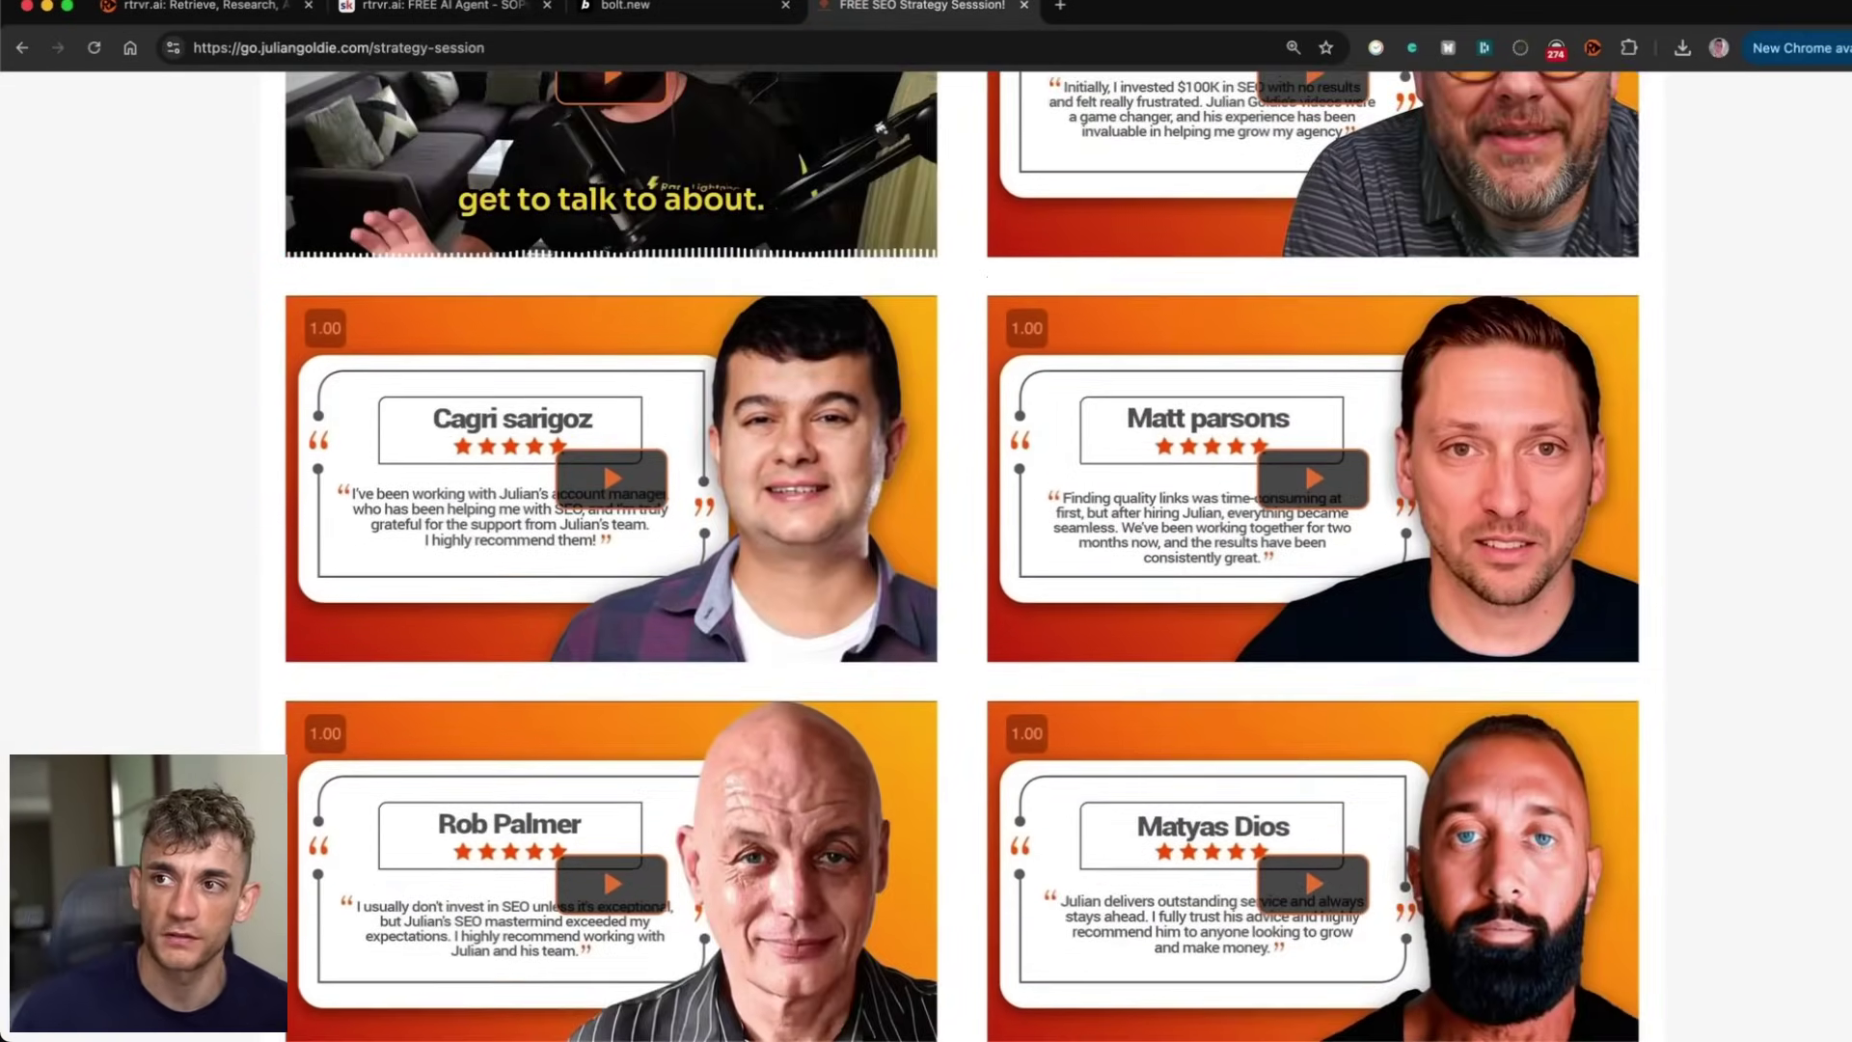